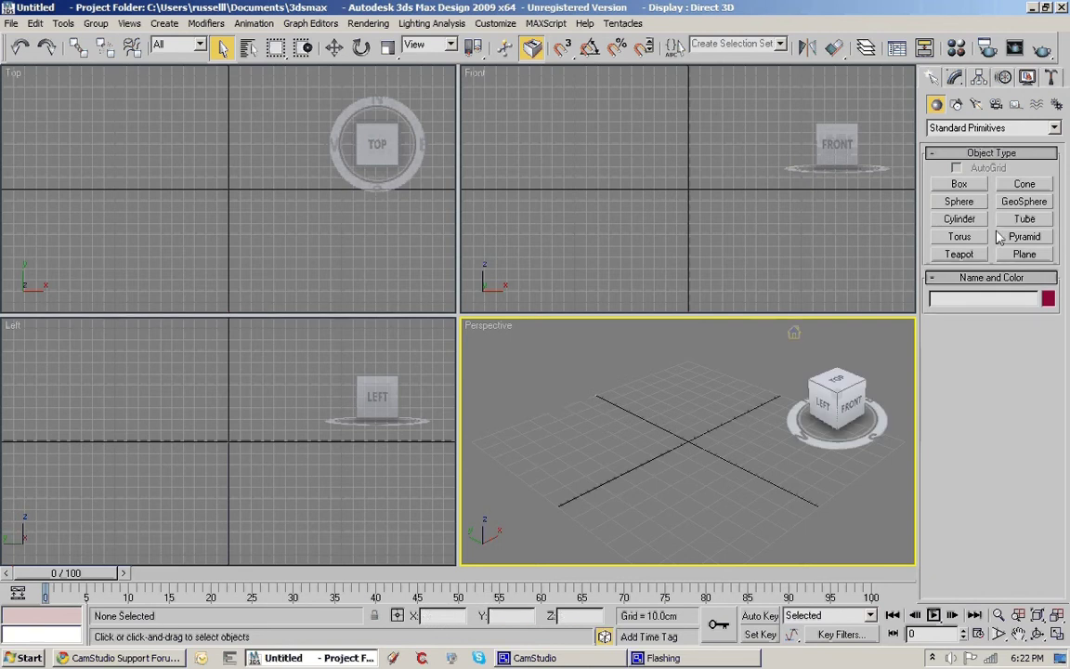
# Create a box about 90.6 cm long, 80 cm wide and 51.1 cm high in the Perspective viewport.
pyautogui.click(953, 186)
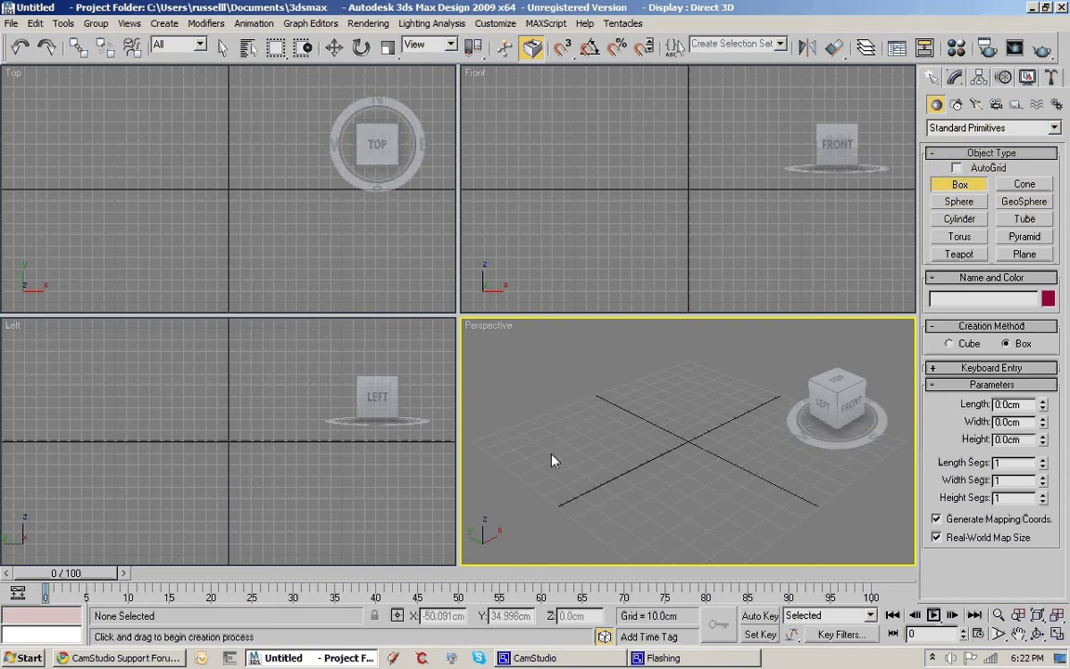
pyautogui.moveTo(553, 461); pyautogui.dragTo(836, 471)
pyautogui.click(765, 356)
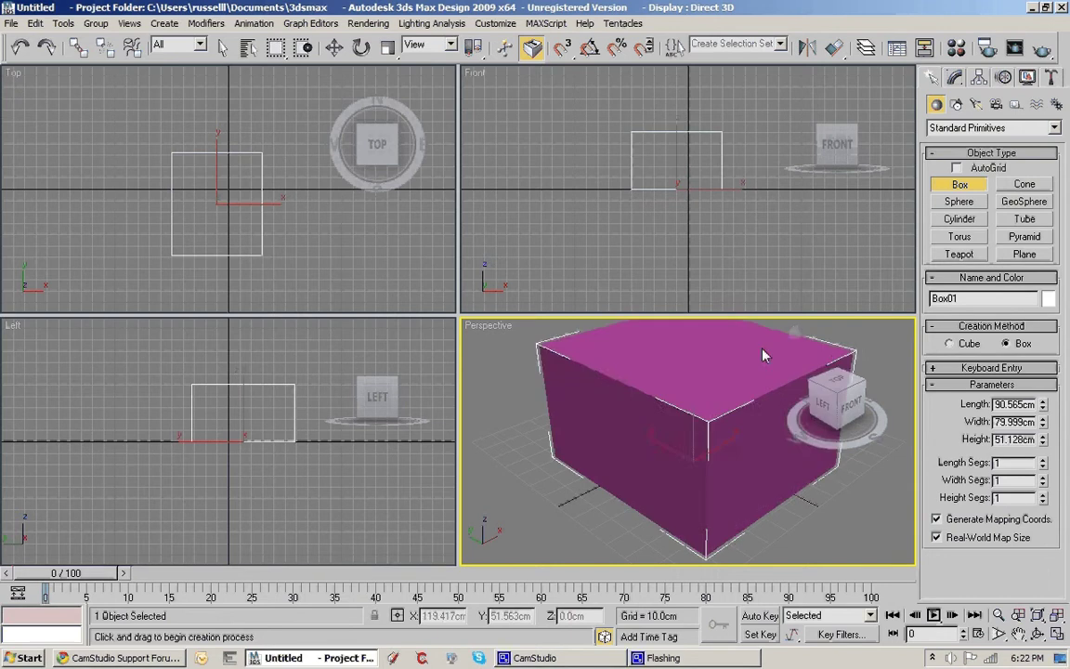
pyautogui.moveTo(730, 429)
pyautogui.mouseDown(button='middle')
pyautogui.moveTo(625, 460)
pyautogui.moveTo(728, 432)
pyautogui.mouseUp(button='middle')
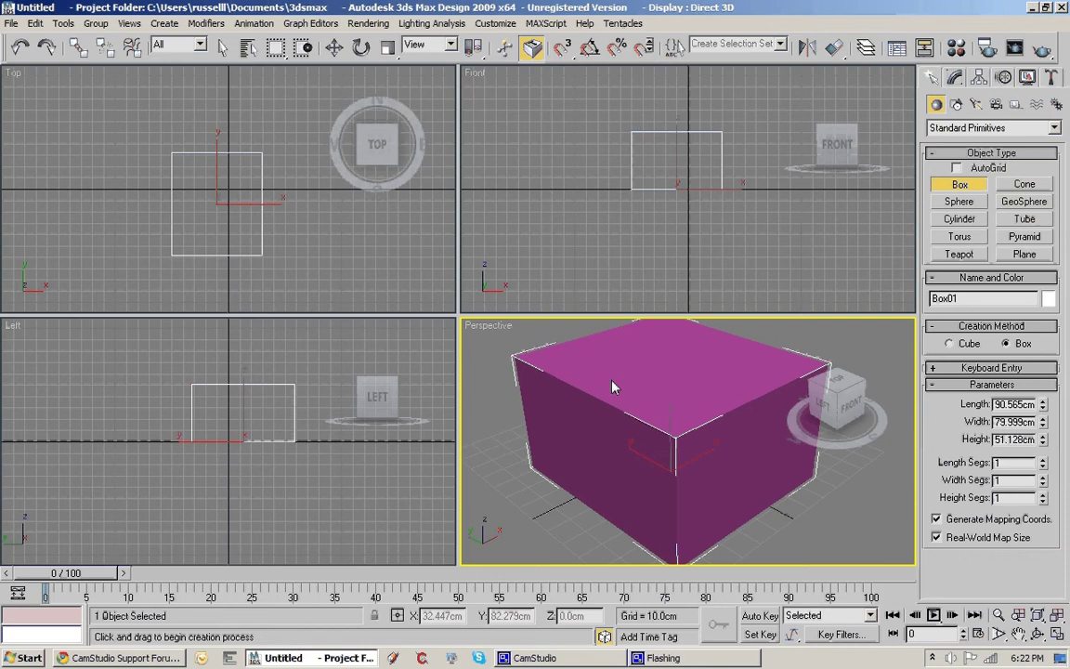
# Set the box's length, width and height segments to 3 each.
pyautogui.click(1043, 460)
pyautogui.click(1044, 460)
pyautogui.click(1043, 478)
pyautogui.click(1044, 478)
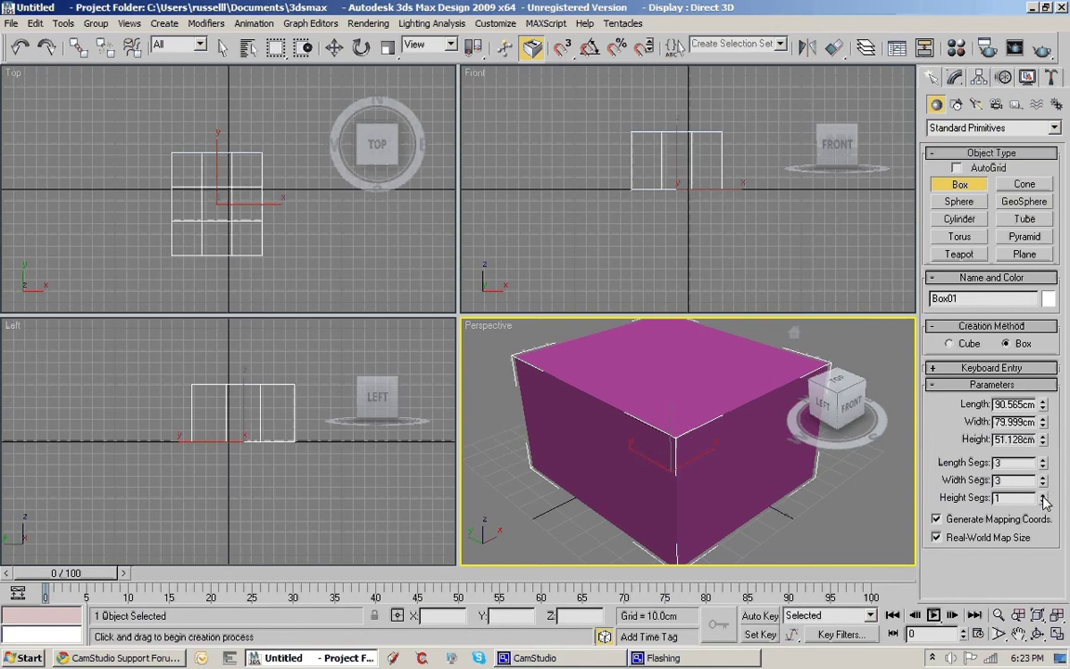
pyautogui.click(1042, 495)
pyautogui.click(1043, 495)
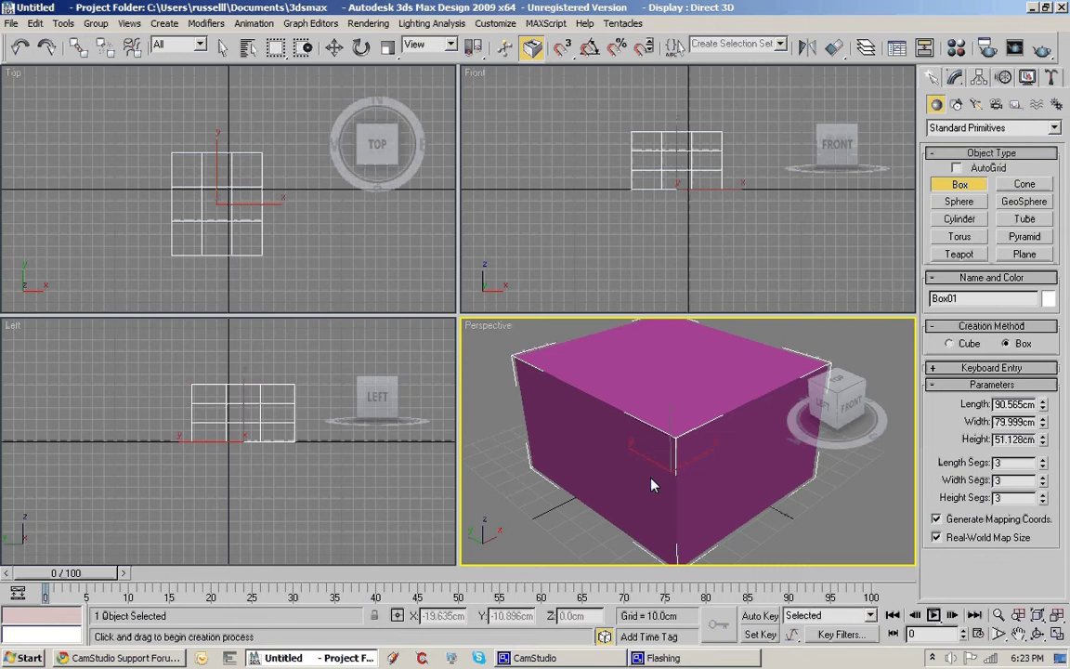
# Turn on edged faces for the shaded box and maximize the Perspective viewport.
pyautogui.press('F4')
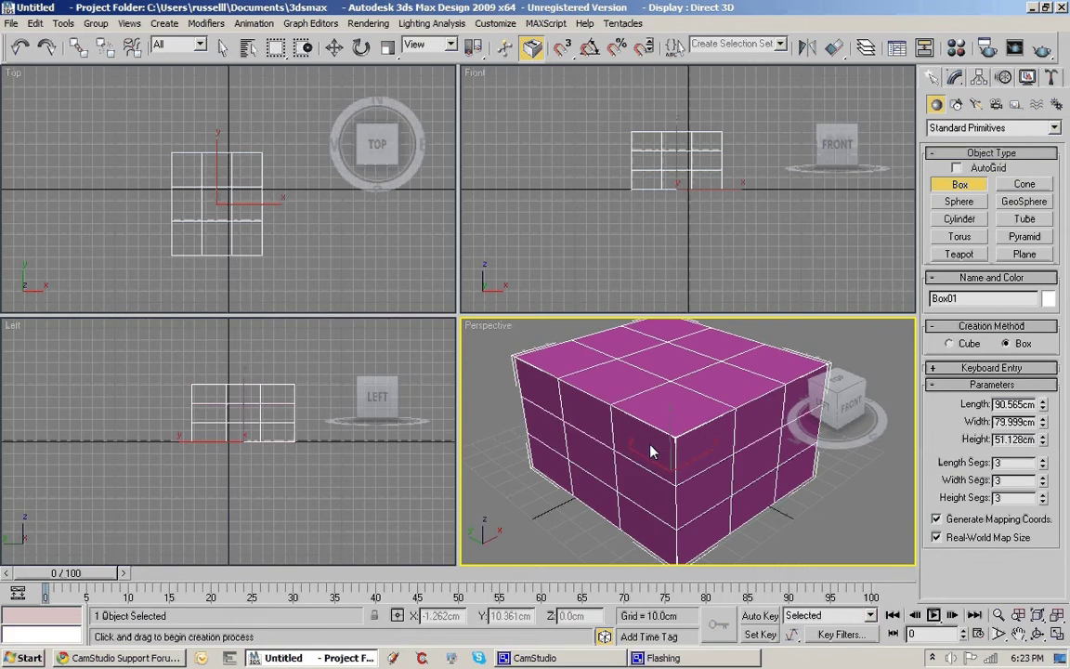
pyautogui.moveTo(679, 424); pyautogui.dragTo(621, 377, button='middle')
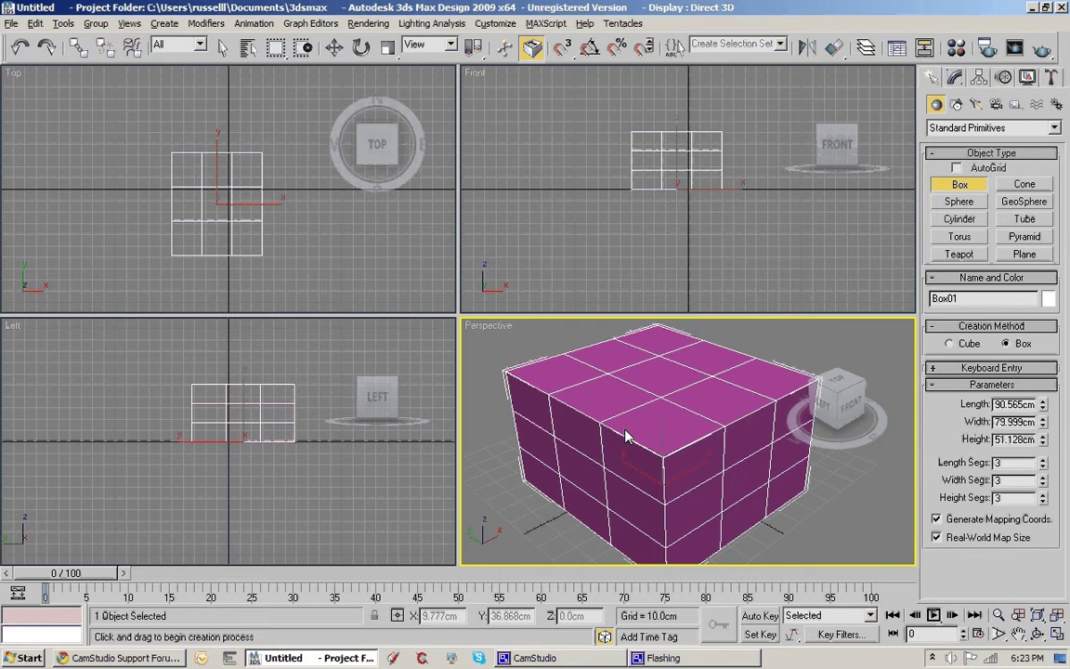
pyautogui.hotkey('alt', 'w')
pyautogui.keyDown('alt'); pyautogui.moveTo(464, 376); pyautogui.dragTo(569, 363, button='middle'); pyautogui.keyUp('alt')
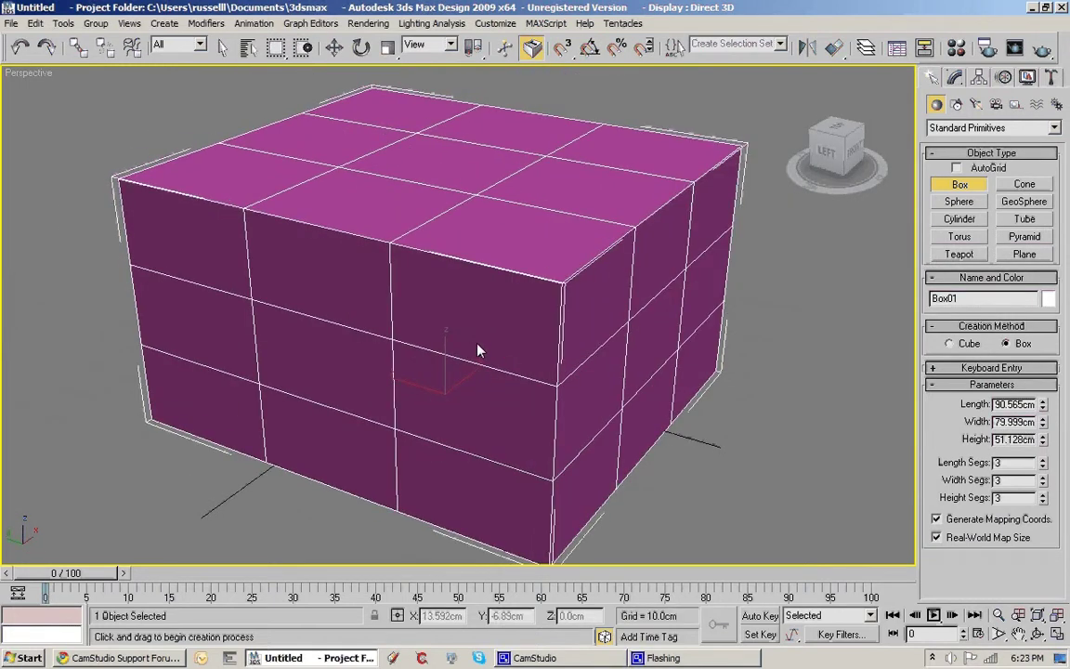
pyautogui.keyDown('alt'); pyautogui.moveTo(478, 350); pyautogui.dragTo(582, 390, button='middle'); pyautogui.keyUp('alt')
pyautogui.scroll(-3, 465, 343)
pyautogui.scroll(-3, 581, 390)
pyautogui.scroll(6, 582, 390)
pyautogui.scroll(-6, 581, 390)
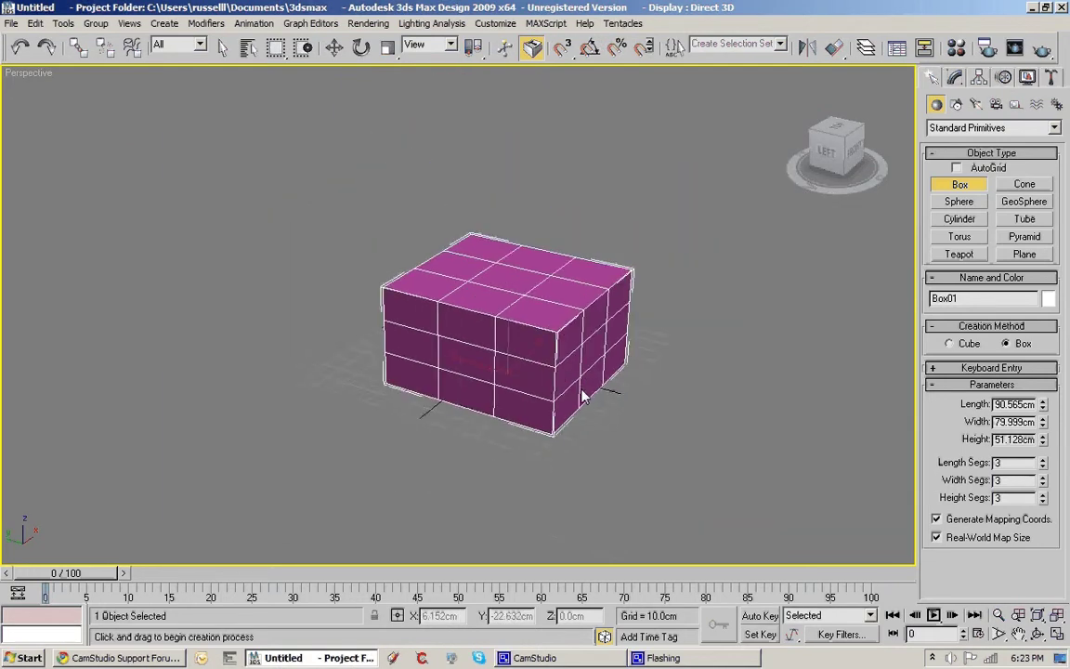
pyautogui.scroll(8, 583, 394)
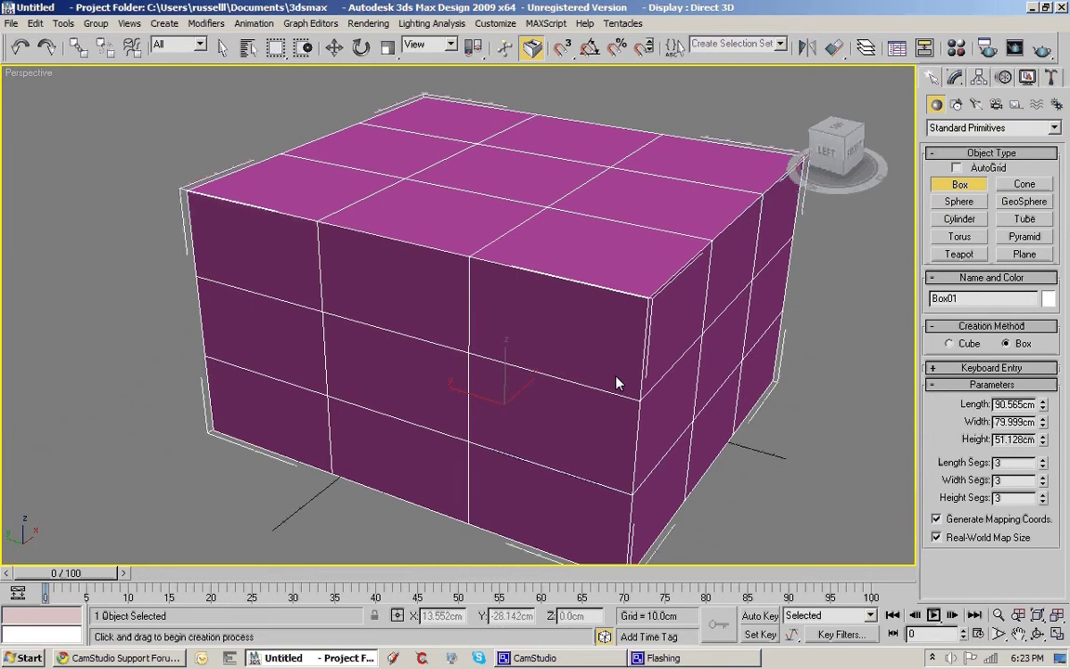
# Set the metric display units to Centimeters and the system unit scale to 1 unit = 1.0 Centimeters.
pyautogui.doubleClick(1027, 406)
pyautogui.click(496, 24)
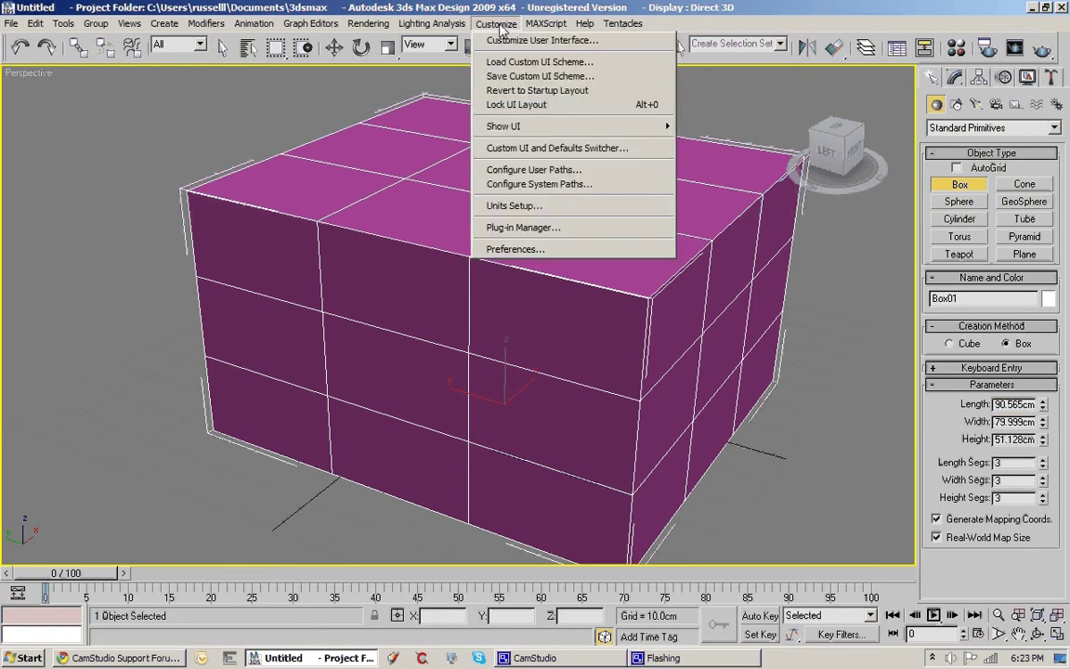
pyautogui.click(514, 206)
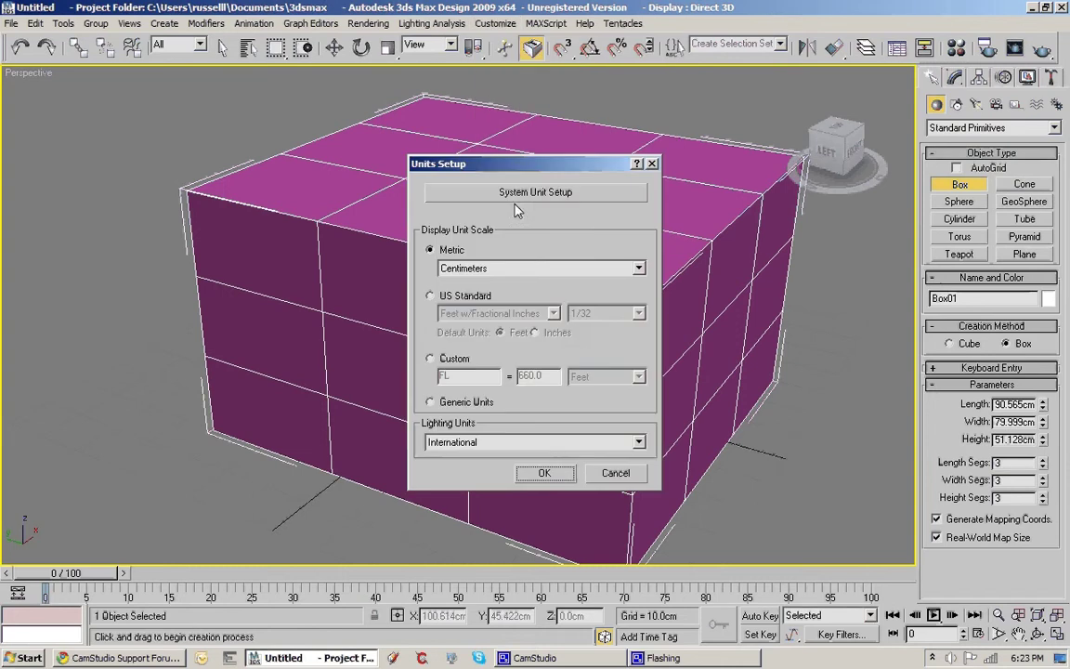
pyautogui.click(545, 269)
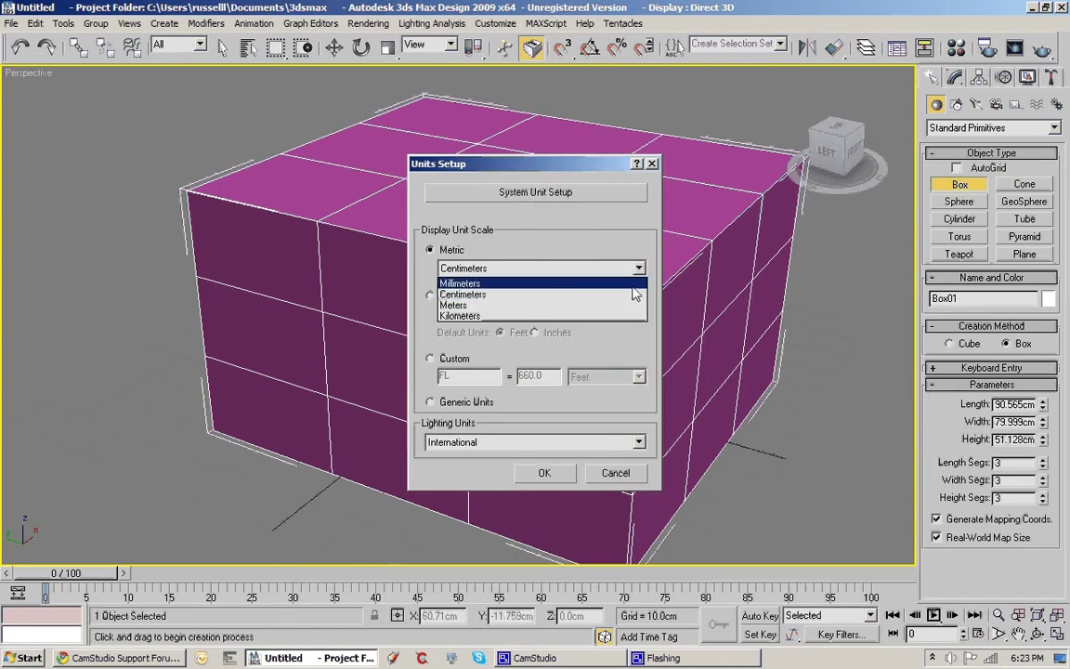
pyautogui.click(562, 294)
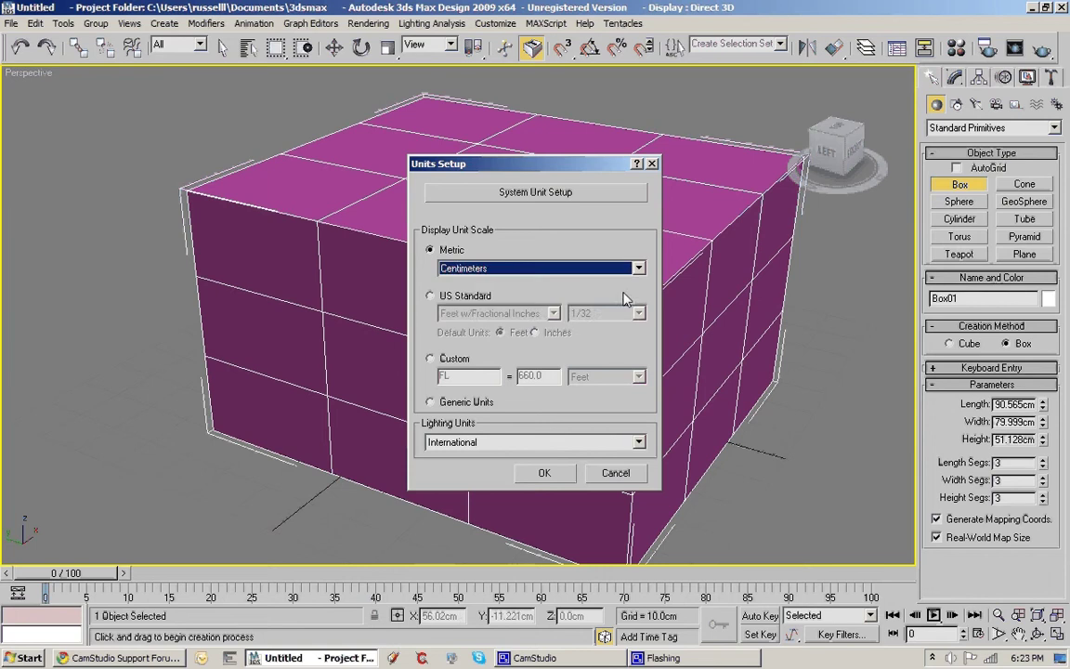
pyautogui.click(559, 193)
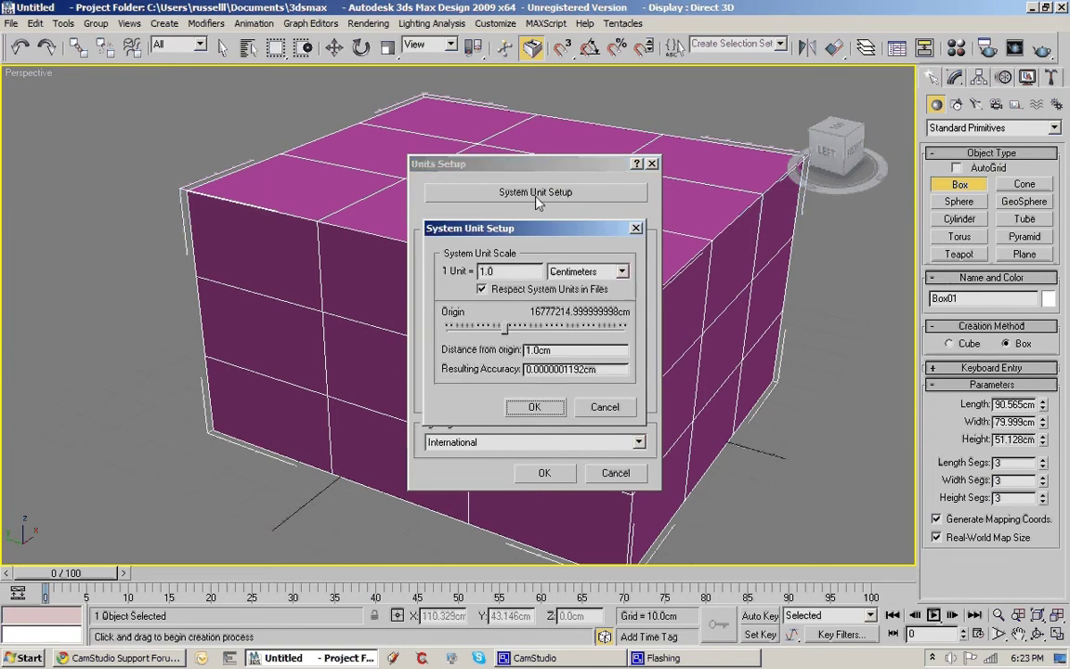
pyautogui.click(587, 271)
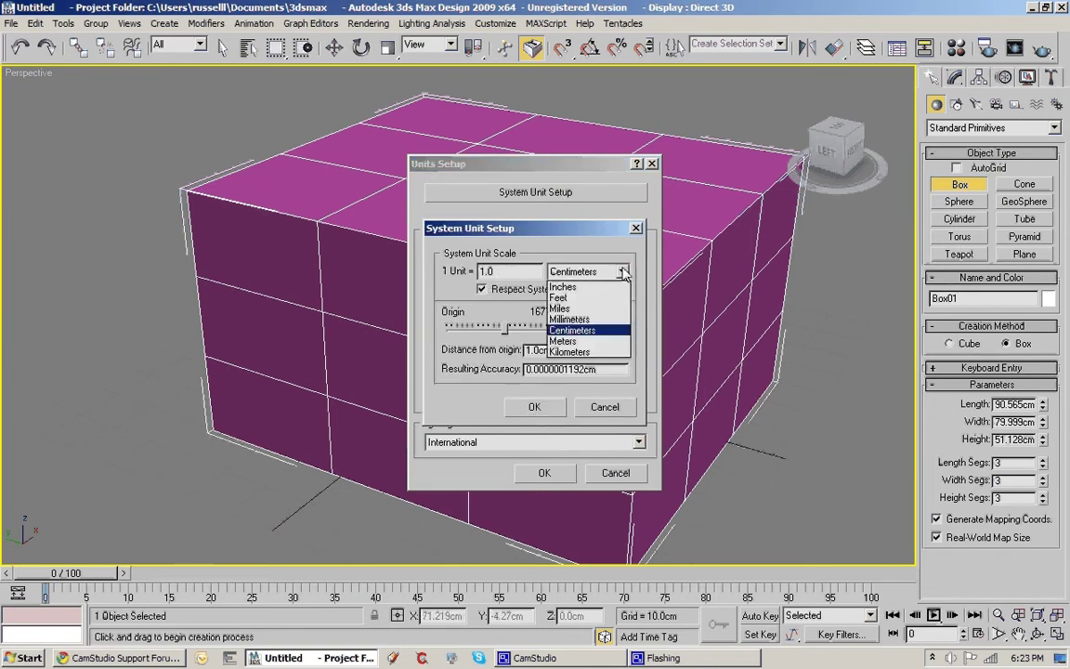
pyautogui.click(576, 330)
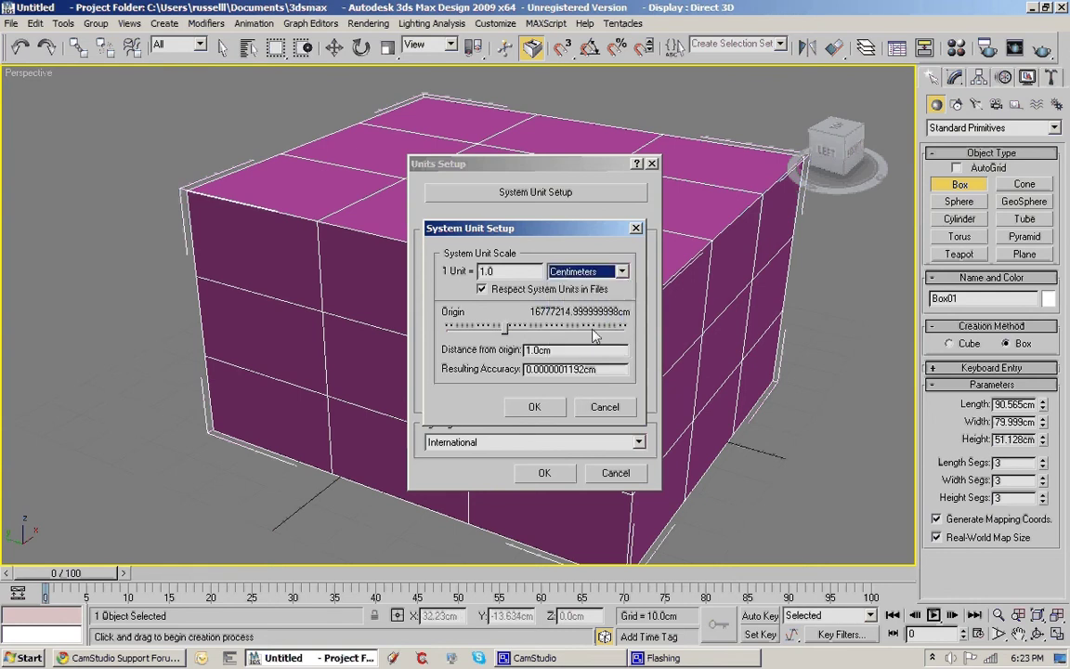
pyautogui.click(536, 407)
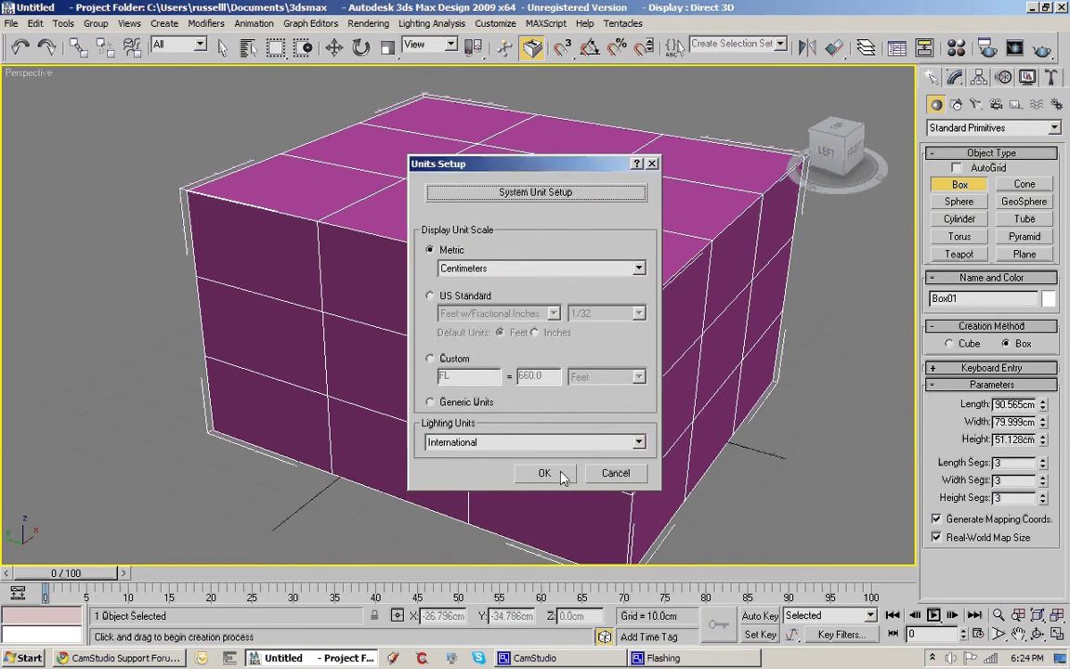
pyautogui.press('Return')
# Finish box creation and convert the box to an Editable Poly.
pyautogui.moveTo(600, 372); pyautogui.dragTo(513, 334, button='middle')
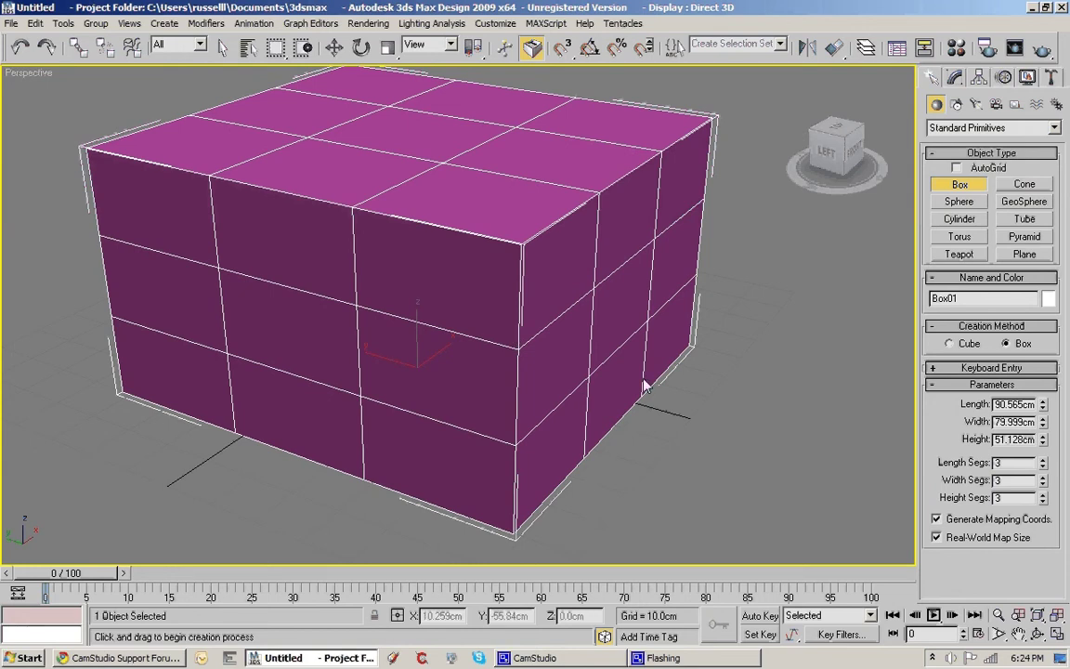
pyautogui.scroll(2, 600, 270)
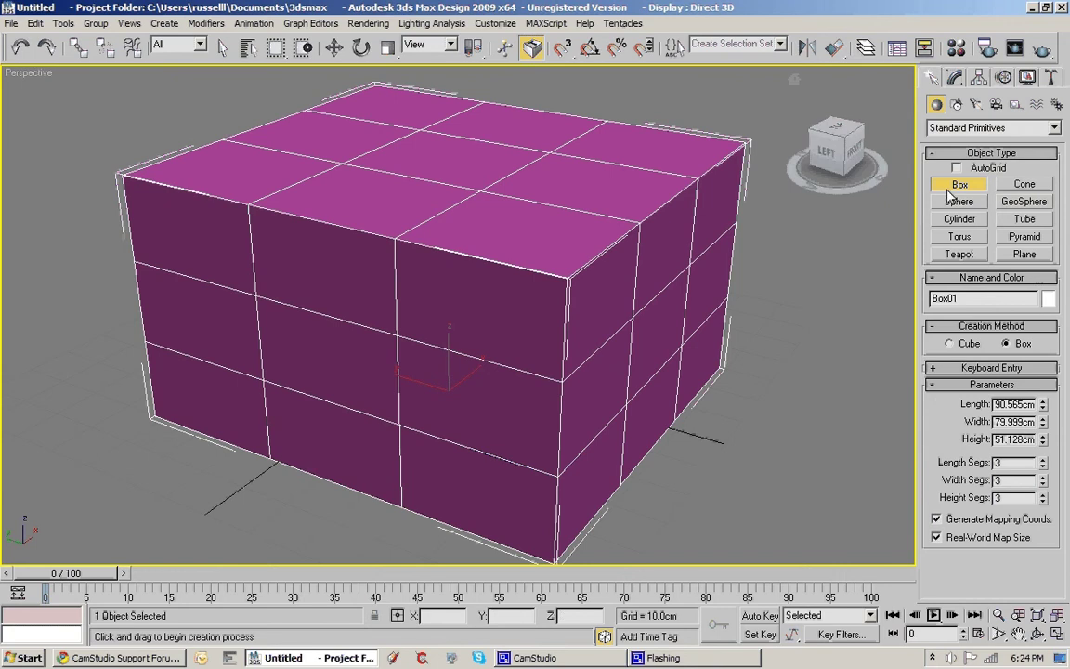
pyautogui.rightClick(806, 298)
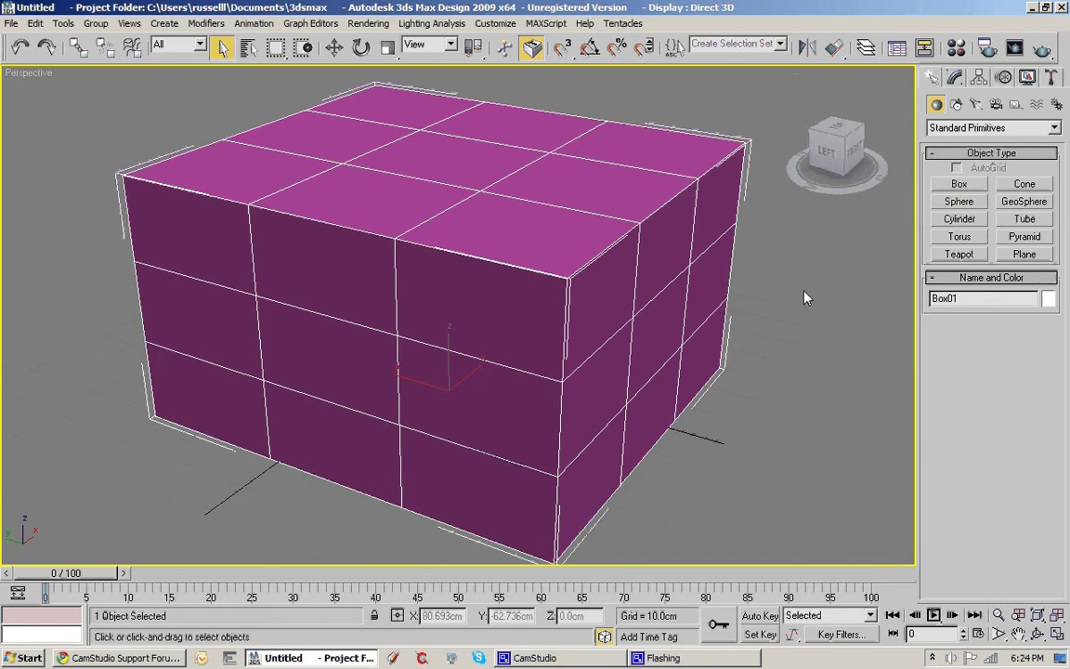
pyautogui.scroll(-5, 688, 339)
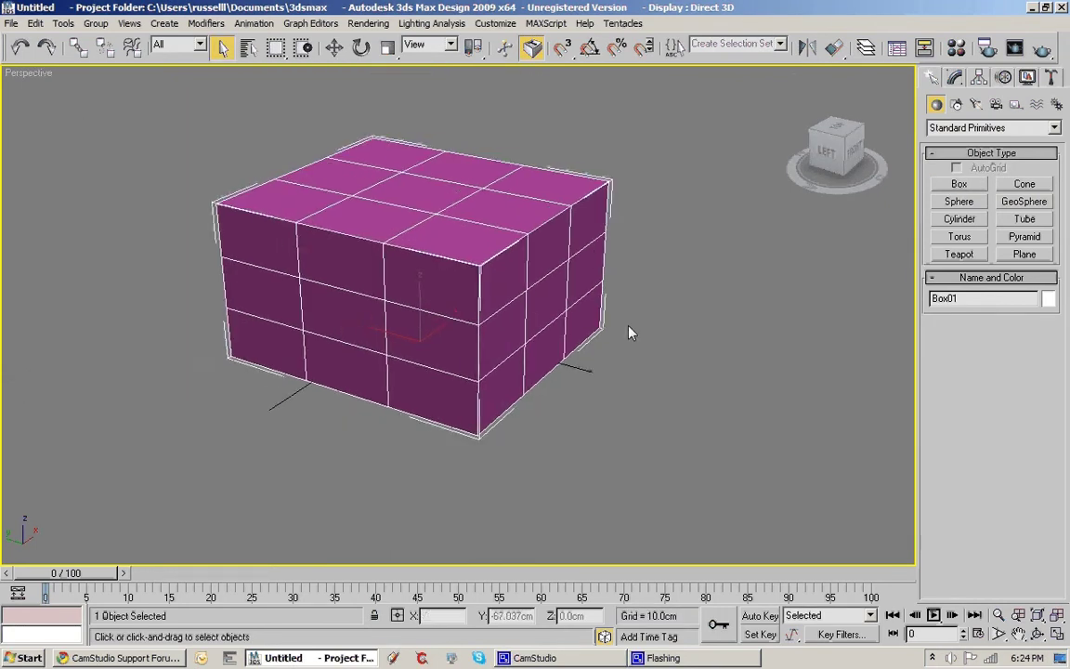
pyautogui.keyDown('alt'); pyautogui.moveTo(629, 332); pyautogui.dragTo(648, 361, button='middle'); pyautogui.keyUp('alt')
pyautogui.rightClick(514, 313)
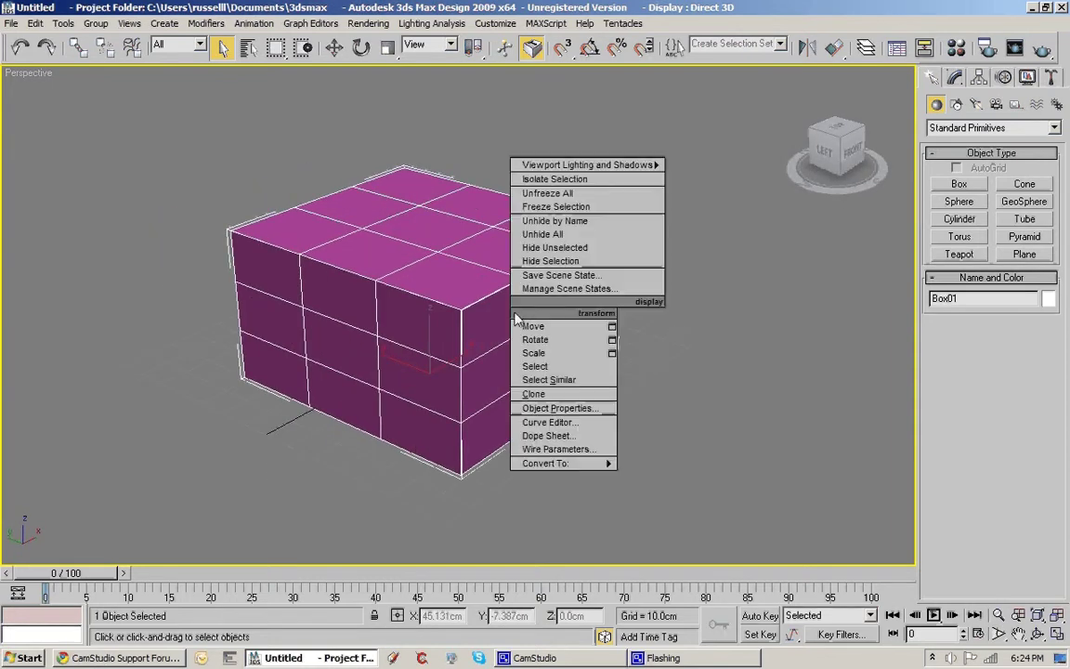
pyautogui.moveTo(596, 465)
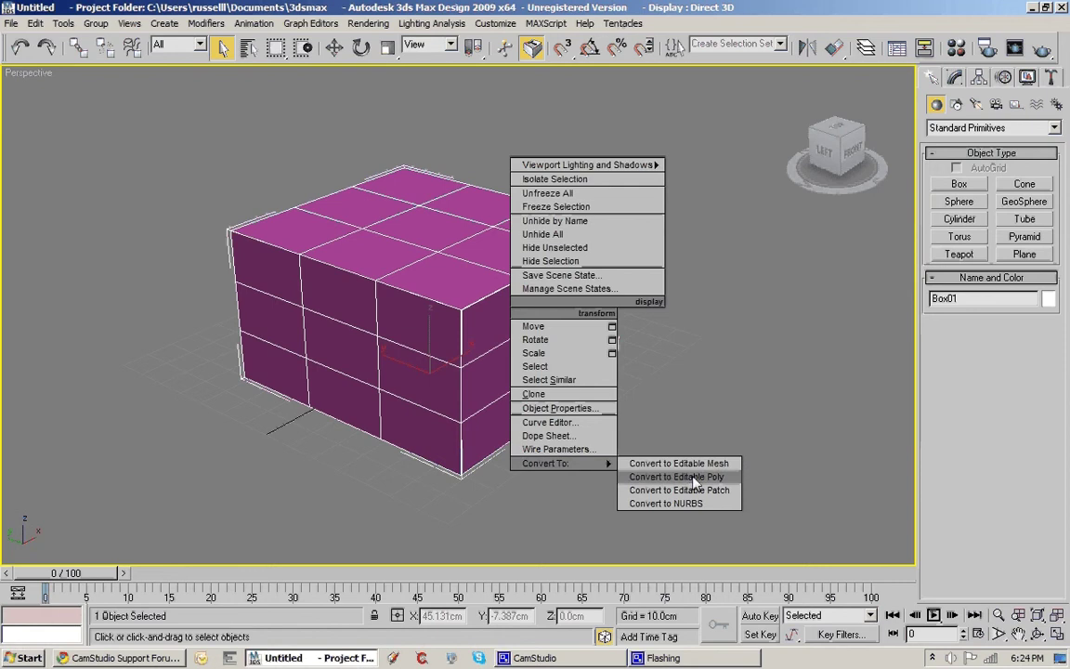
pyautogui.click(736, 369)
pyautogui.click(955, 78)
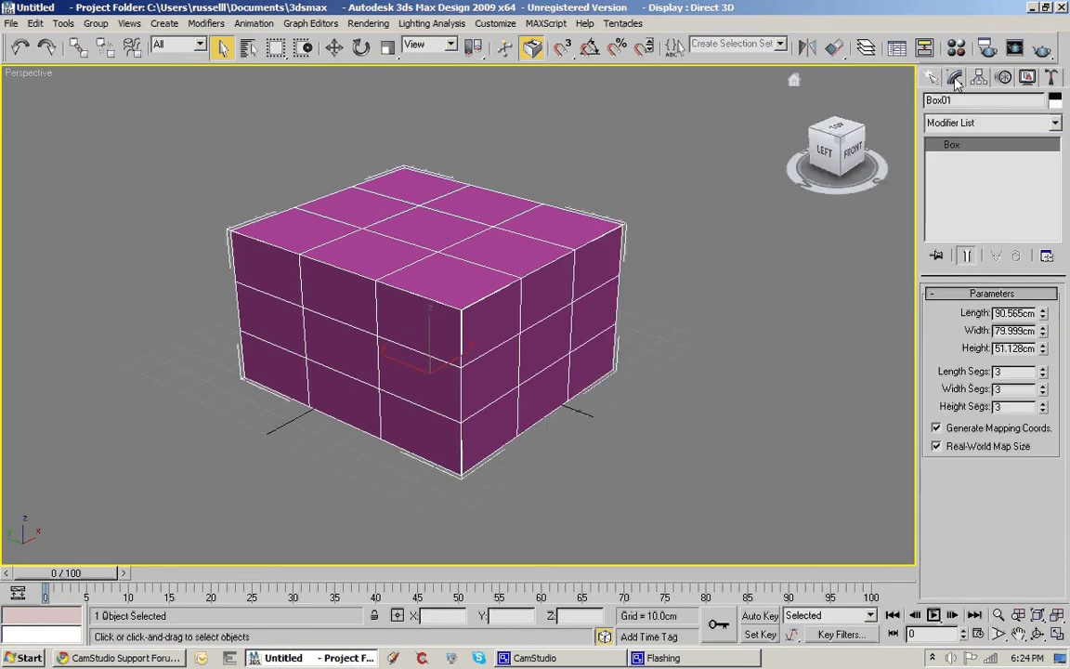
pyautogui.rightClick(952, 149)
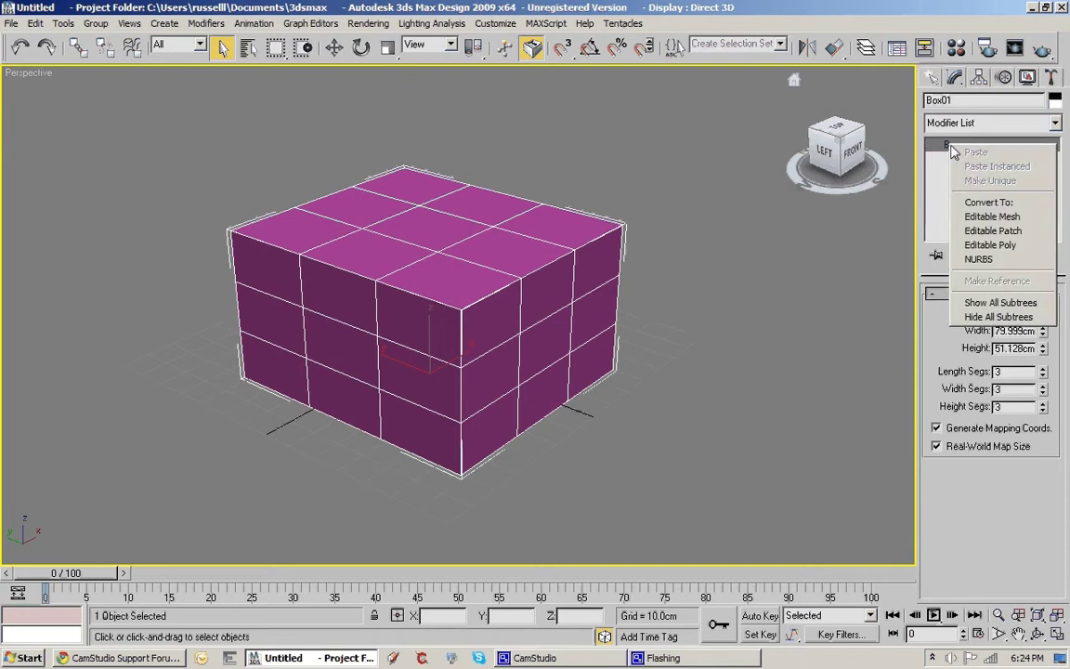
pyautogui.click(990, 244)
# Extrude the centre, front-middle and front-corner polygons of the box's top face upward in successive stages to form an L-shaped tower.
pyautogui.keyDown('alt'); pyautogui.moveTo(635, 258); pyautogui.dragTo(674, 239, button='middle'); pyautogui.keyUp('alt')
pyautogui.click(1009, 312)
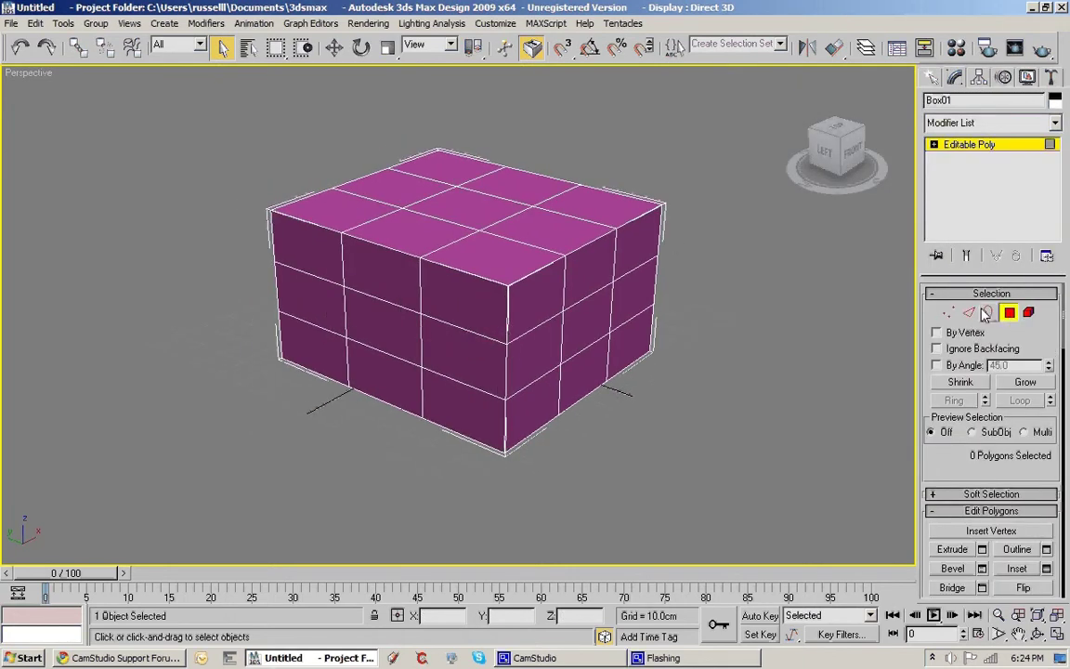
pyautogui.click(464, 223)
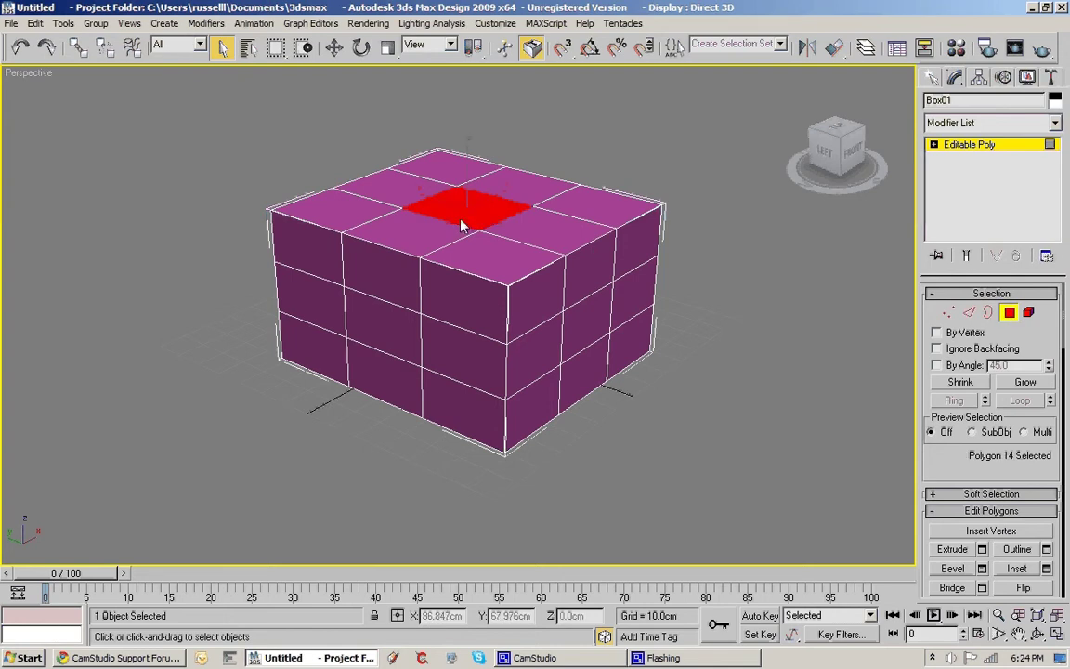
pyautogui.keyDown('ctrl'); pyautogui.click(381, 214); pyautogui.keyUp('ctrl')
pyautogui.keyDown('ctrl'); pyautogui.click(488, 255); pyautogui.keyUp('ctrl')
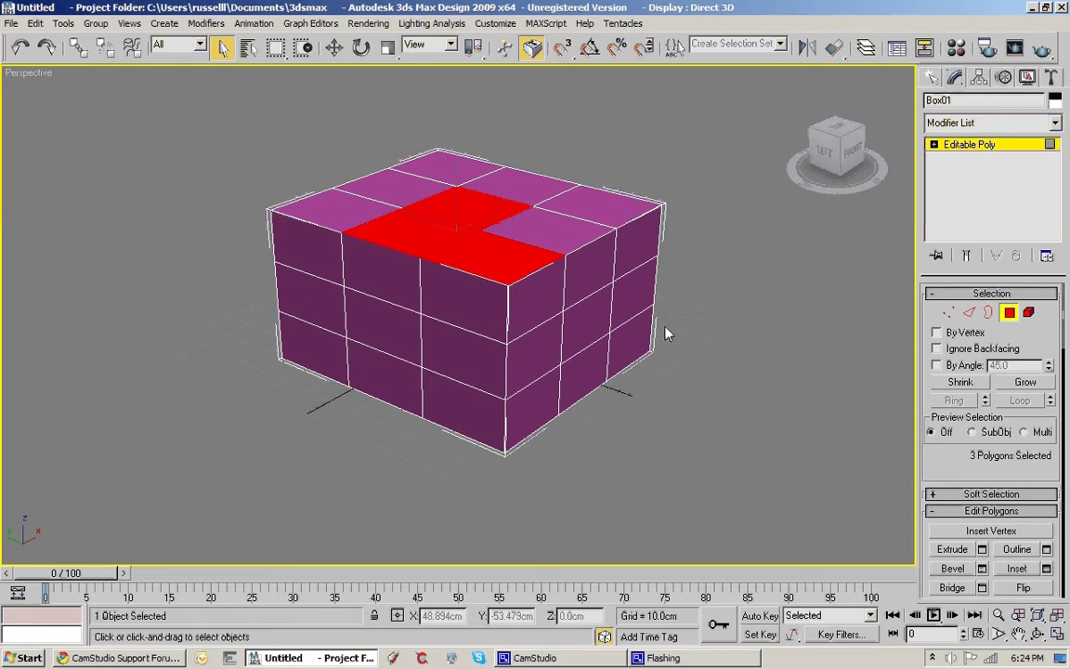
pyautogui.moveTo(665, 333); pyautogui.dragTo(629, 347, button='middle')
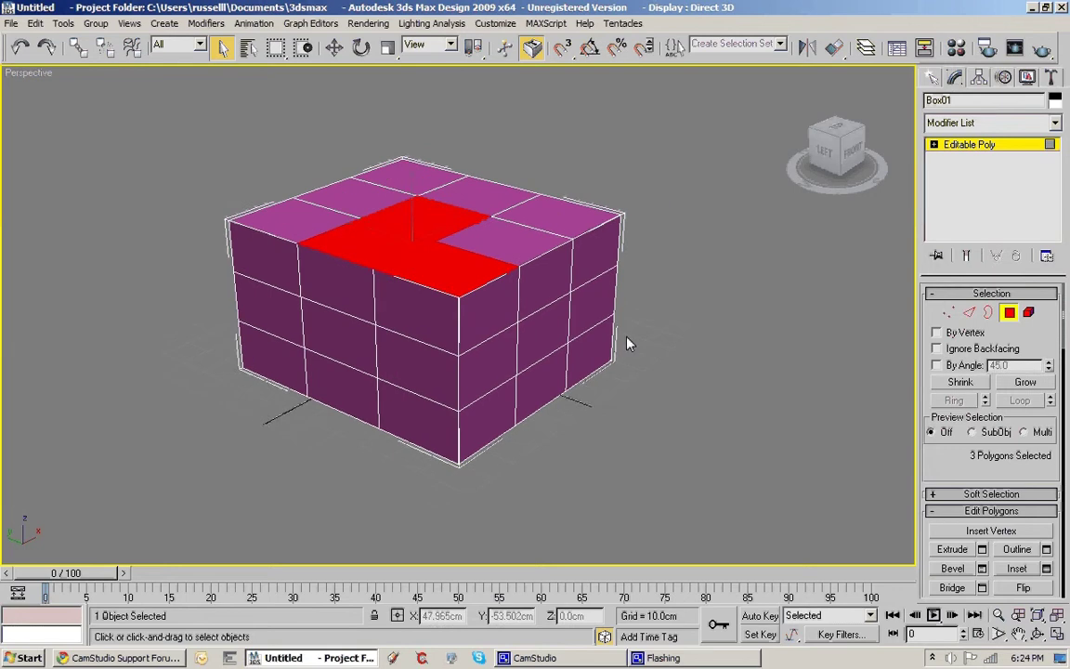
pyautogui.click(953, 549)
pyautogui.moveTo(402, 248); pyautogui.dragTo(443, 100)
pyautogui.scroll(-5, 478, 295)
pyautogui.moveTo(478, 237); pyautogui.dragTo(418, 63)
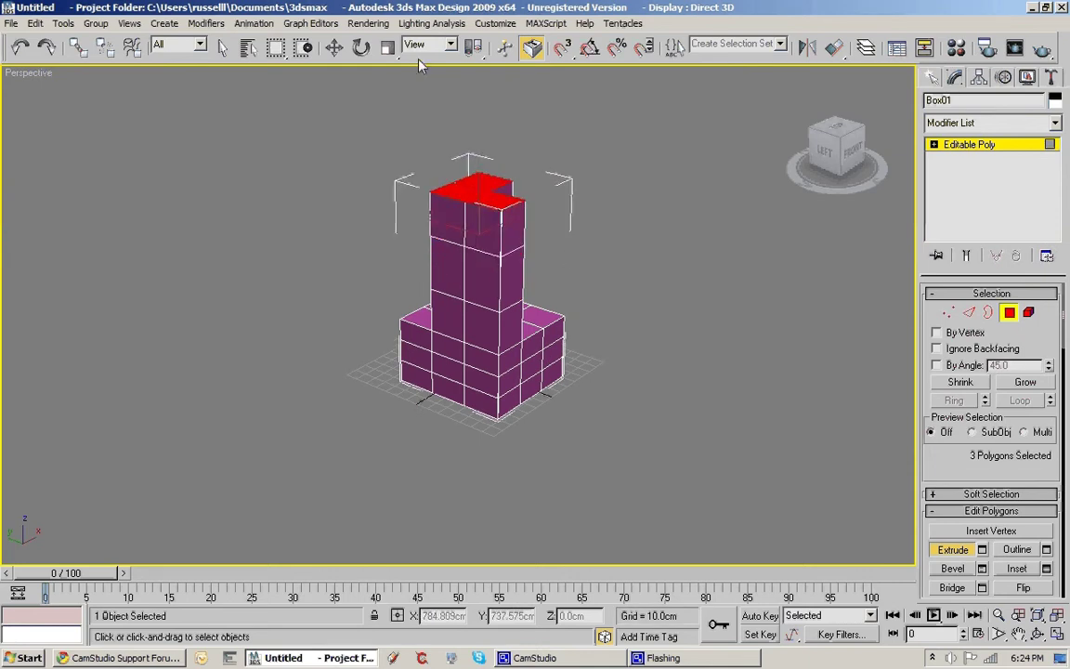
# Extrude one polygon midway up the tower's side outward three times to form a horizontal arm.
pyautogui.moveTo(513, 283); pyautogui.dragTo(449, 148)
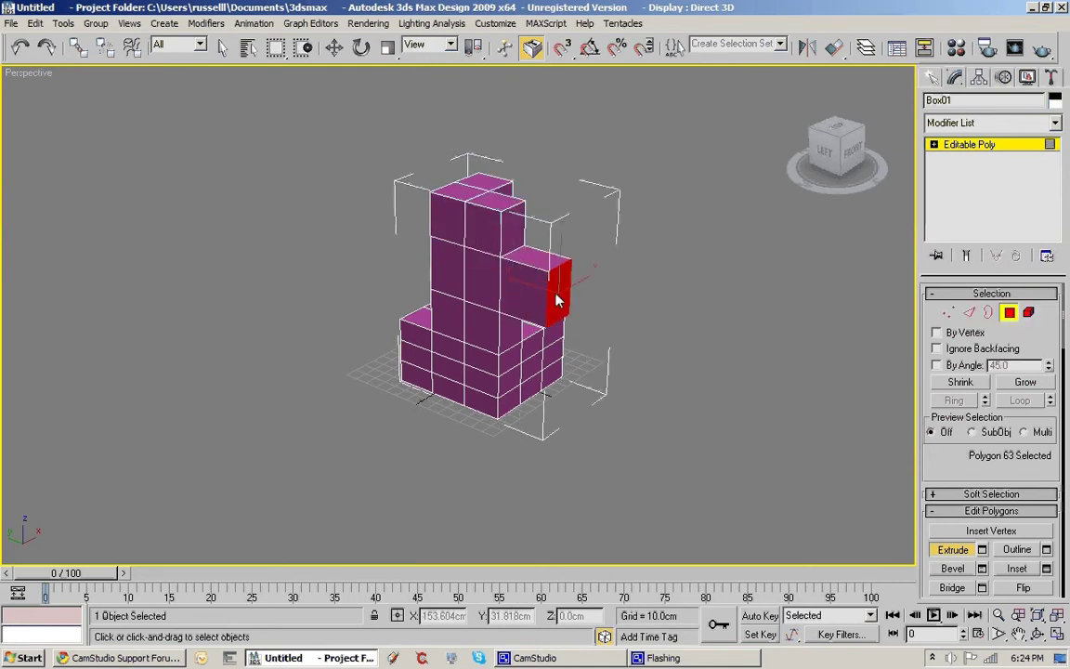
pyautogui.moveTo(557, 300); pyautogui.dragTo(438, 97)
pyautogui.moveTo(624, 321); pyautogui.dragTo(542, 148)
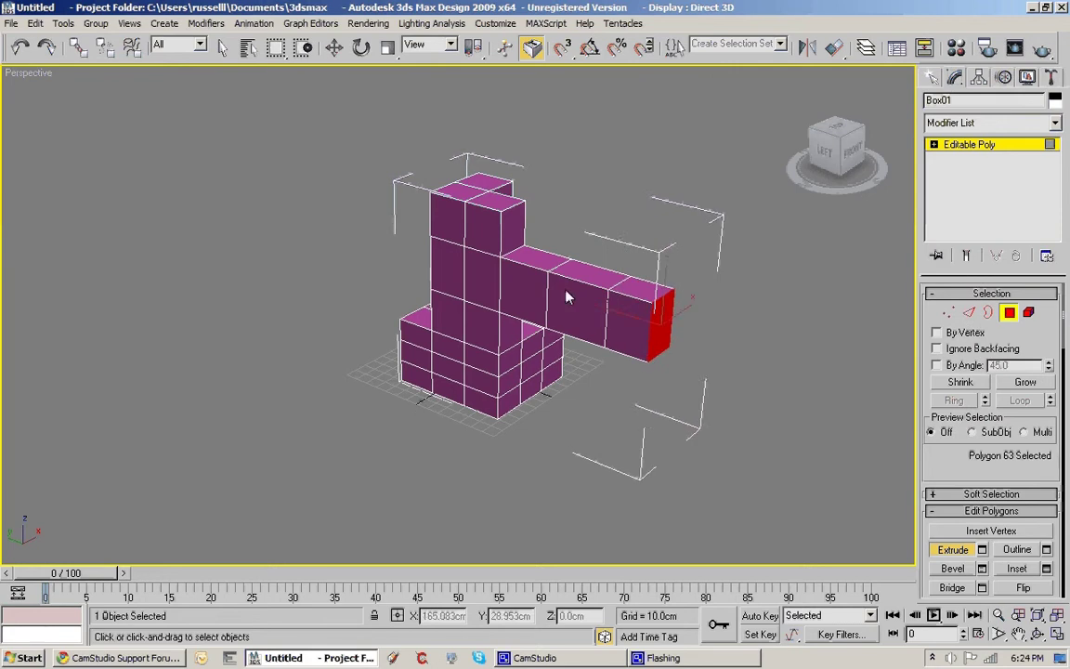
# Extrude the side polygon of the arm's middle segment outward three times to form a perpendicular branch.
pyautogui.moveTo(573, 308); pyautogui.dragTo(500, 129)
pyautogui.moveTo(537, 327); pyautogui.dragTo(483, 148)
pyautogui.moveTo(509, 349); pyautogui.dragTo(442, 171)
# Extrude the arm's end polygon and the parallel side polygon at the branch's tip outward together.
pyautogui.click(659, 337)
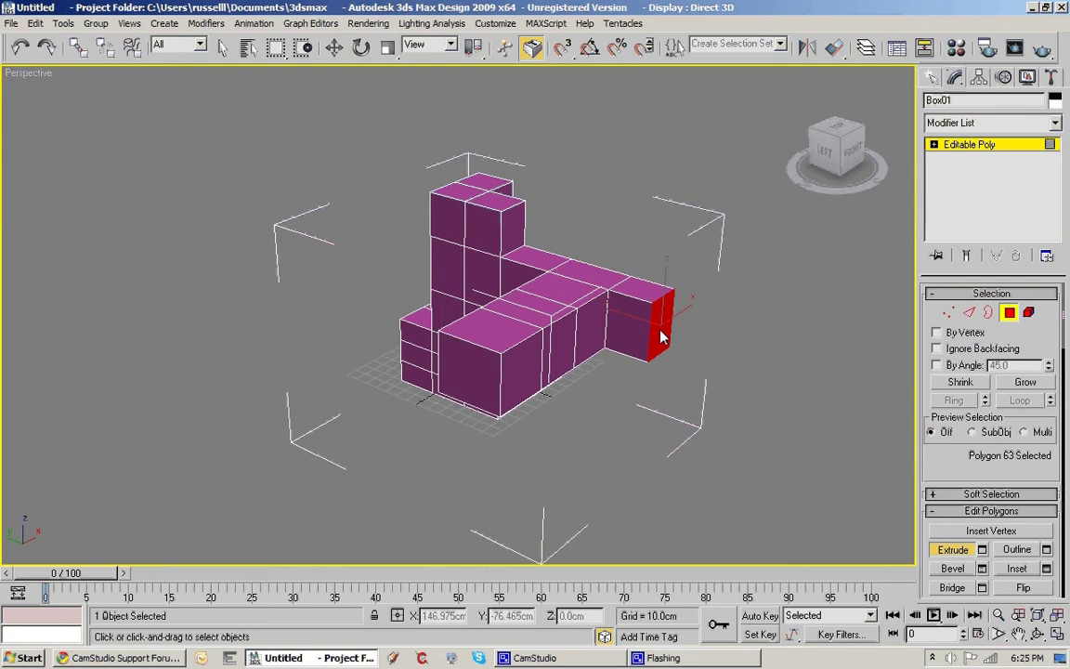
pyautogui.keyDown('ctrl'); pyautogui.click(521, 366); pyautogui.keyUp('ctrl')
pyautogui.moveTo(531, 372); pyautogui.dragTo(448, 145)
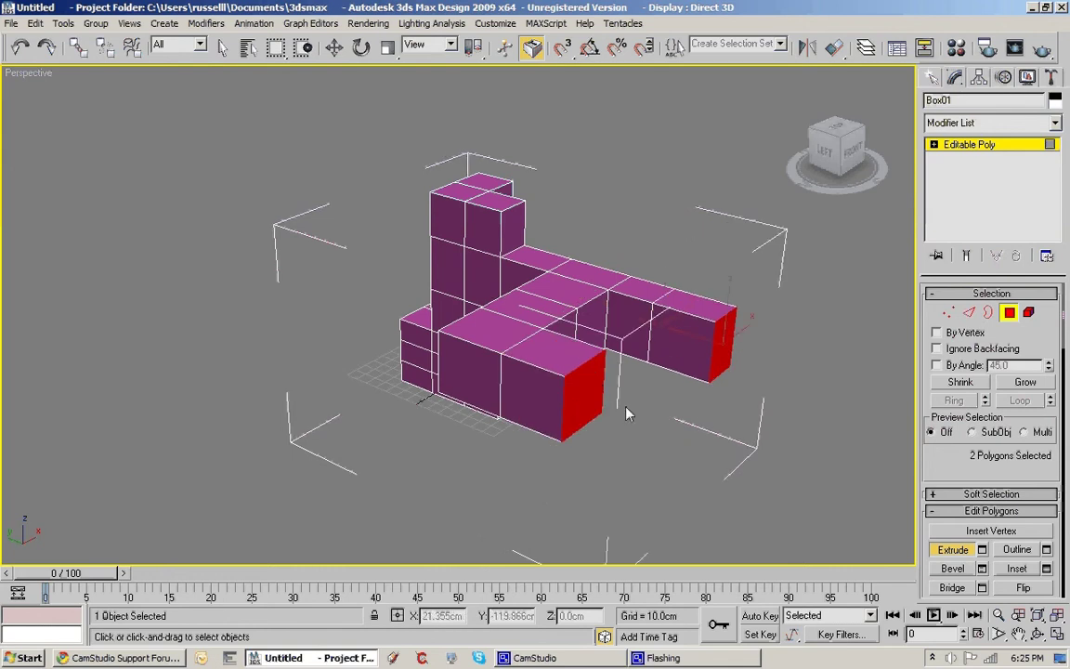
# Extrude the two selected arm-end polygons once more, and extrude three lower polygons of the base's back face outward three times.
pyautogui.moveTo(578, 375); pyautogui.dragTo(502, 214)
pyautogui.moveTo(554, 394); pyautogui.dragTo(509, 410, button='middle')
pyautogui.click(489, 399)
pyautogui.keyDown('ctrl'); pyautogui.click(482, 420); pyautogui.keyUp('ctrl')
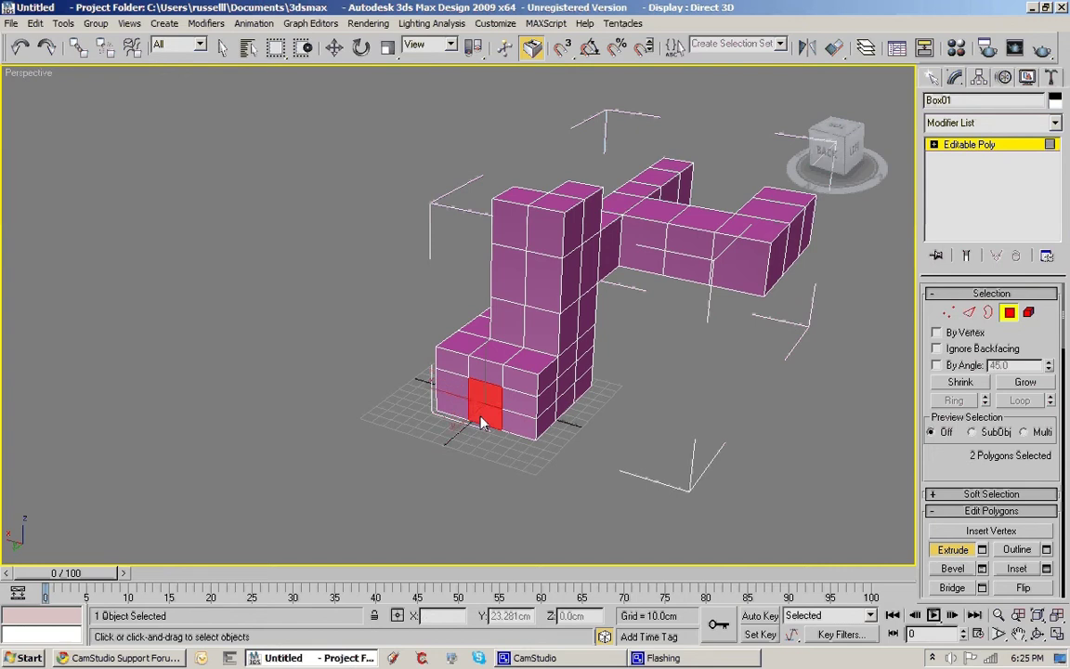
pyautogui.keyDown('ctrl'); pyautogui.click(454, 410); pyautogui.keyUp('ctrl')
pyautogui.moveTo(454, 413); pyautogui.dragTo(455, 177)
pyautogui.moveTo(450, 439); pyautogui.dragTo(432, 223)
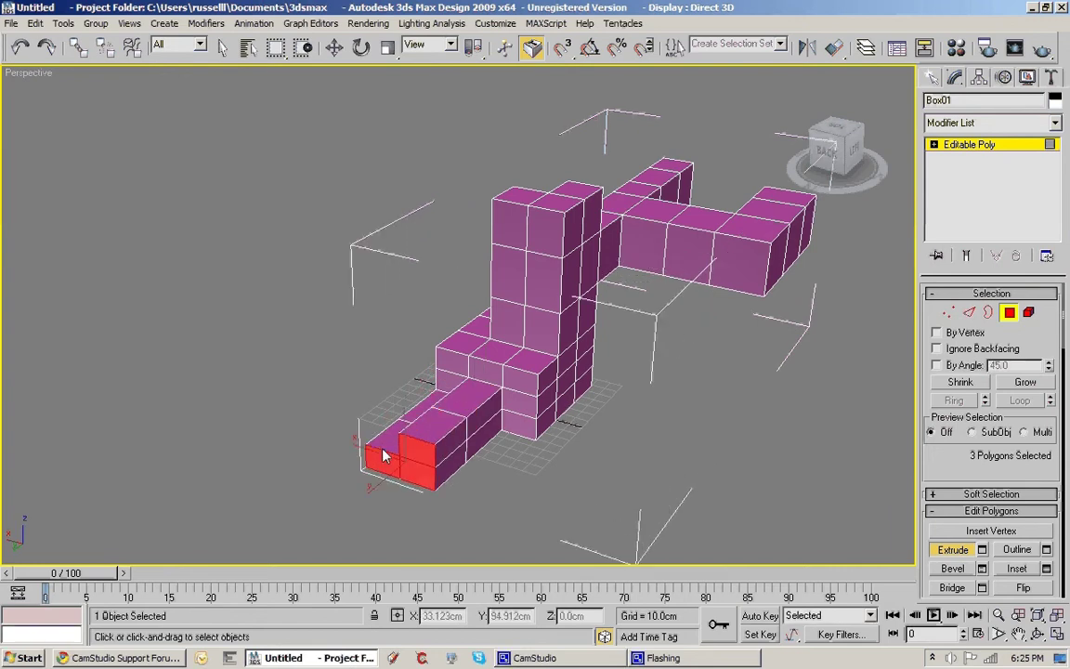
pyautogui.moveTo(383, 455); pyautogui.dragTo(365, 280)
# Extrude a raised top polygon in the middle of the base's back extension upward three times to form a column.
pyautogui.click(432, 383)
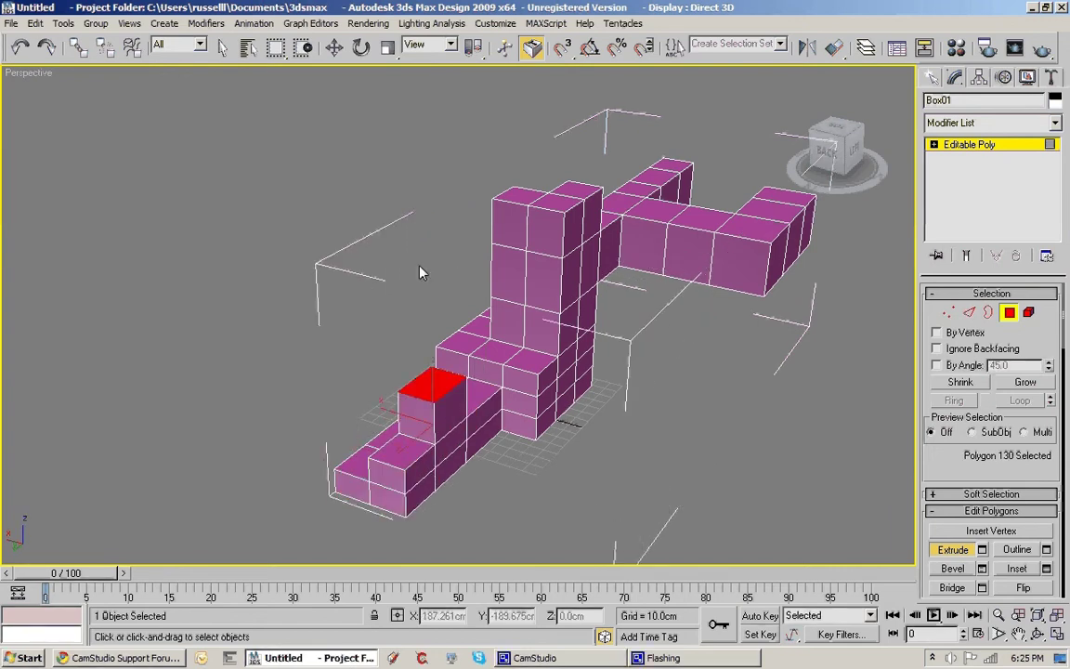
pyautogui.moveTo(433, 382); pyautogui.dragTo(436, 215)
# Extrude seven polygons of the left face, across the tower's lower part and the base's bottom row, outward together twice.
pyautogui.keyDown('alt'); pyautogui.moveTo(573, 369); pyautogui.dragTo(473, 335, button='middle'); pyautogui.keyUp('alt')
pyautogui.click(486, 290)
pyautogui.keyDown('ctrl'); pyautogui.click(464, 298); pyautogui.keyUp('ctrl')
pyautogui.keyDown('ctrl'); pyautogui.click(467, 323); pyautogui.keyUp('ctrl')
pyautogui.keyDown('ctrl'); pyautogui.click(495, 335); pyautogui.keyUp('ctrl')
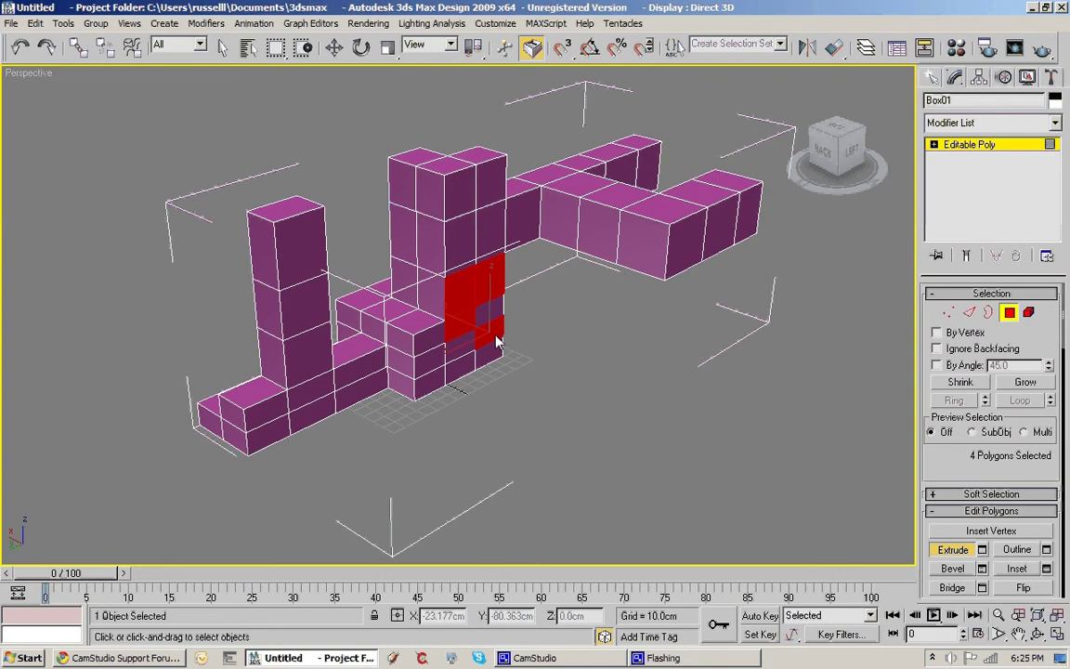
pyautogui.keyDown('ctrl'); pyautogui.click(486, 357); pyautogui.keyUp('ctrl')
pyautogui.keyDown('ctrl'); pyautogui.click(459, 371); pyautogui.keyUp('ctrl')
pyautogui.keyDown('ctrl'); pyautogui.click(434, 382); pyautogui.keyUp('ctrl')
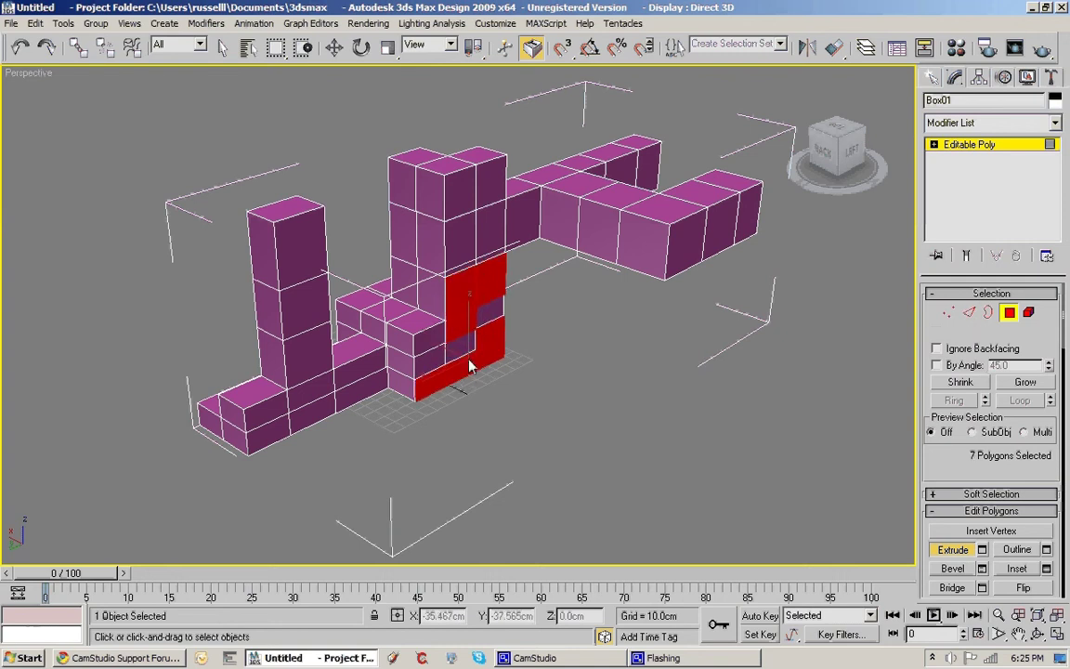
pyautogui.moveTo(472, 365); pyautogui.dragTo(509, 105)
# Select the 18 end vertices of the left extrusion and move them outward along X to lengthen it considerably.
pyautogui.click(948, 313)
pyautogui.keyDown('alt'); pyautogui.moveTo(793, 311); pyautogui.dragTo(703, 319, button='middle'); pyautogui.keyUp('alt')
pyautogui.moveTo(641, 432); pyautogui.dragTo(568, 232)
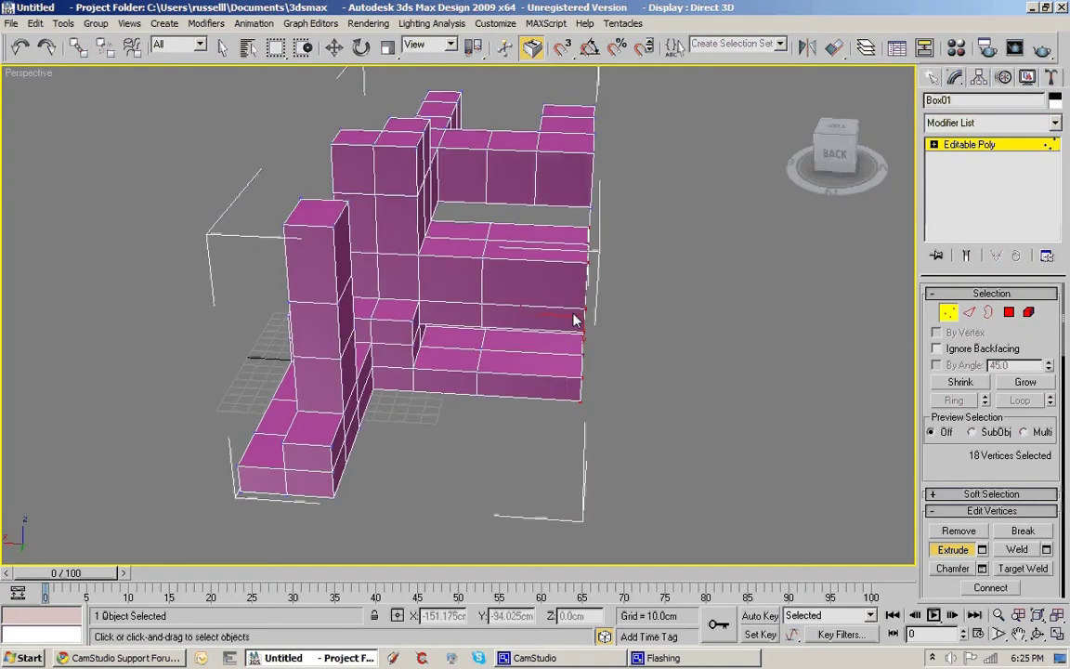
pyautogui.press('w')
pyautogui.moveTo(574, 312); pyautogui.dragTo(768, 352)
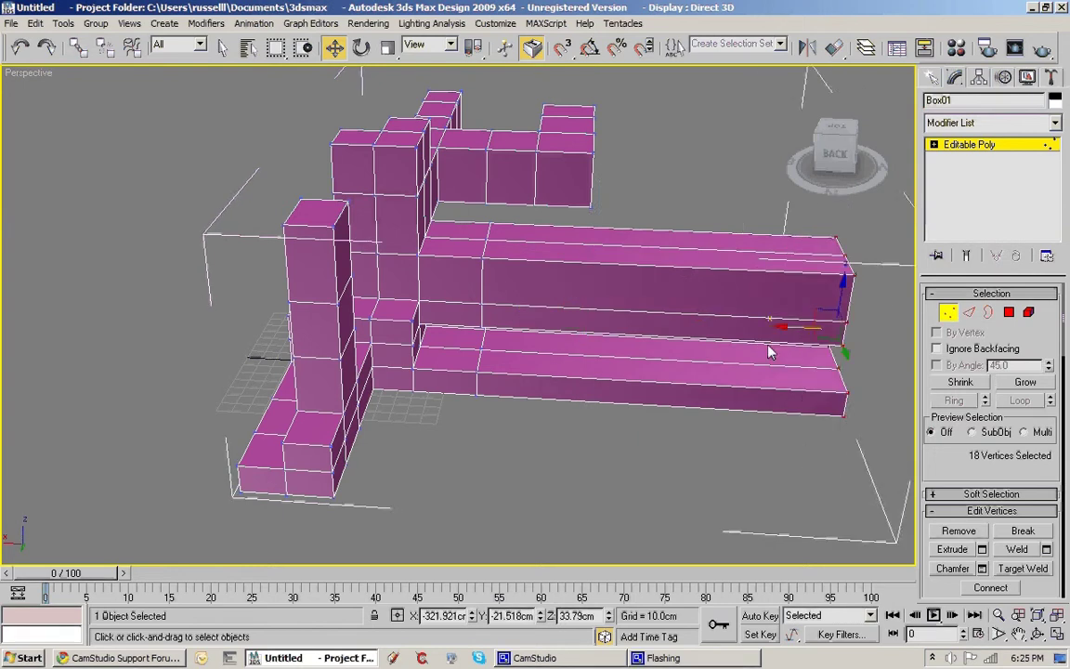
# Raise the three top vertices at the left extrusion's end to about Z 177 cm to form a slope.
pyautogui.keyDown('alt'); pyautogui.moveTo(768, 352); pyautogui.dragTo(482, 412, button='middle'); pyautogui.keyUp('alt')
pyautogui.moveTo(390, 303); pyautogui.dragTo(391, 305)
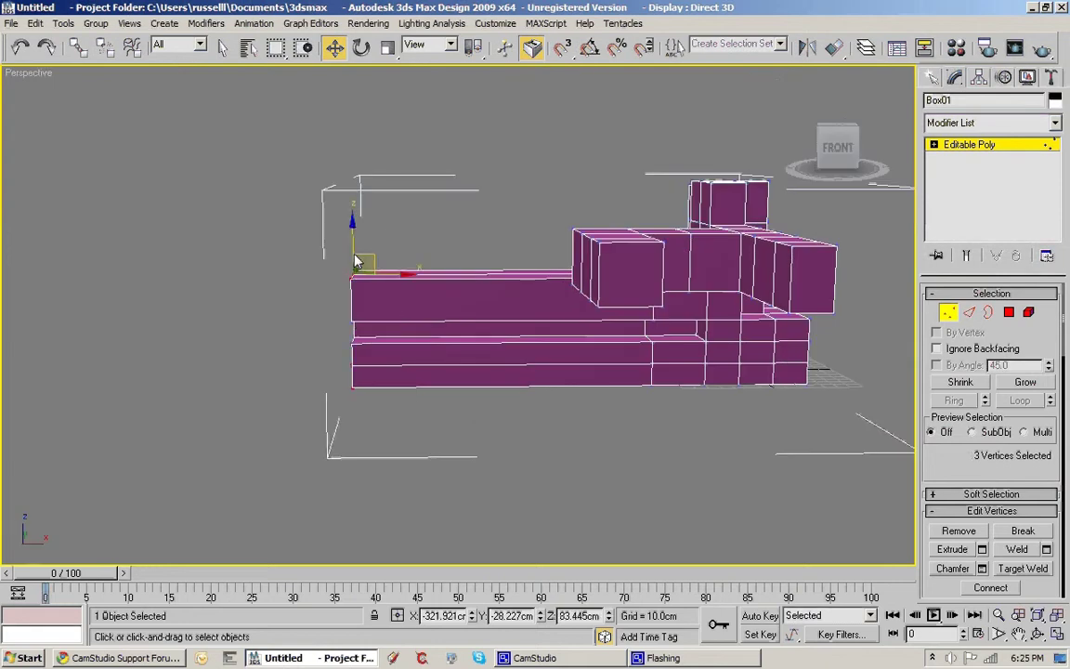
pyautogui.moveTo(354, 243); pyautogui.dragTo(352, 126)
# Bevel the back polygon of the rear column's top segment outward so that it tapers to a smaller face.
pyautogui.moveTo(474, 272); pyautogui.dragTo(723, 309, button='middle')
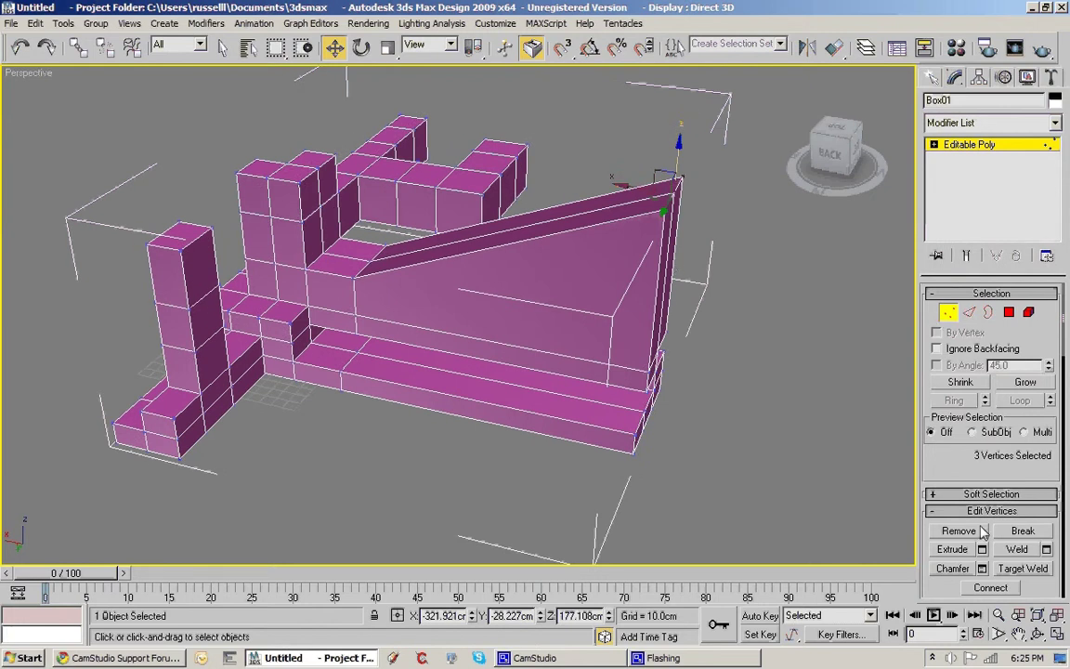
pyautogui.keyDown('ctrl'); pyautogui.click(1009, 312); pyautogui.keyUp('ctrl')
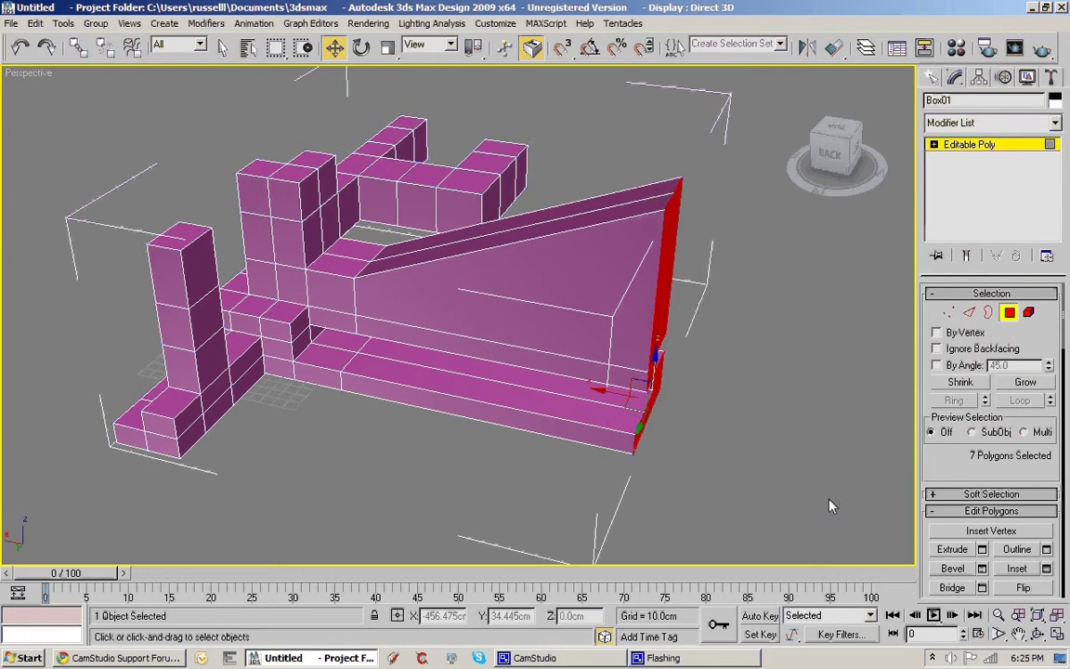
pyautogui.keyDown('alt'); pyautogui.moveTo(830, 506); pyautogui.dragTo(683, 375, button='middle'); pyautogui.keyUp('alt')
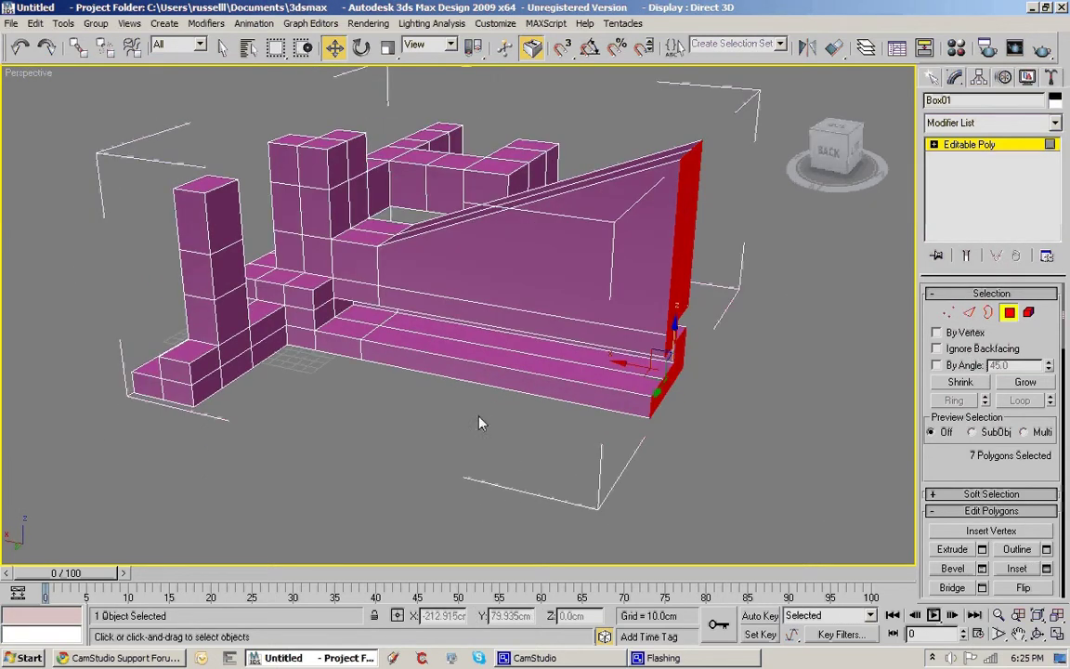
pyautogui.click(199, 219)
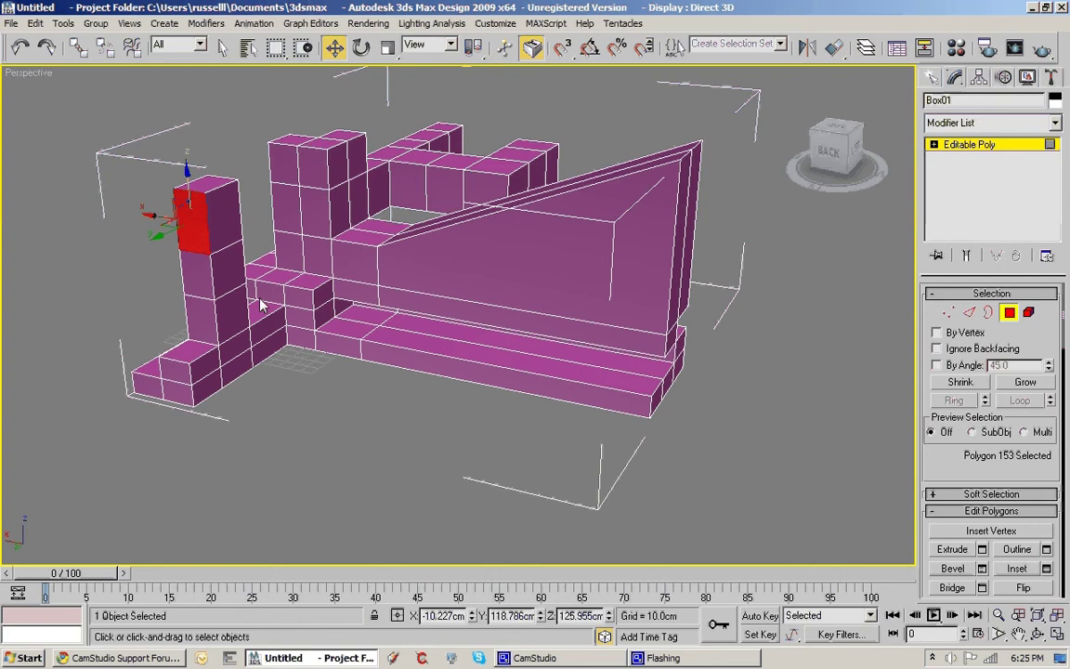
pyautogui.click(952, 569)
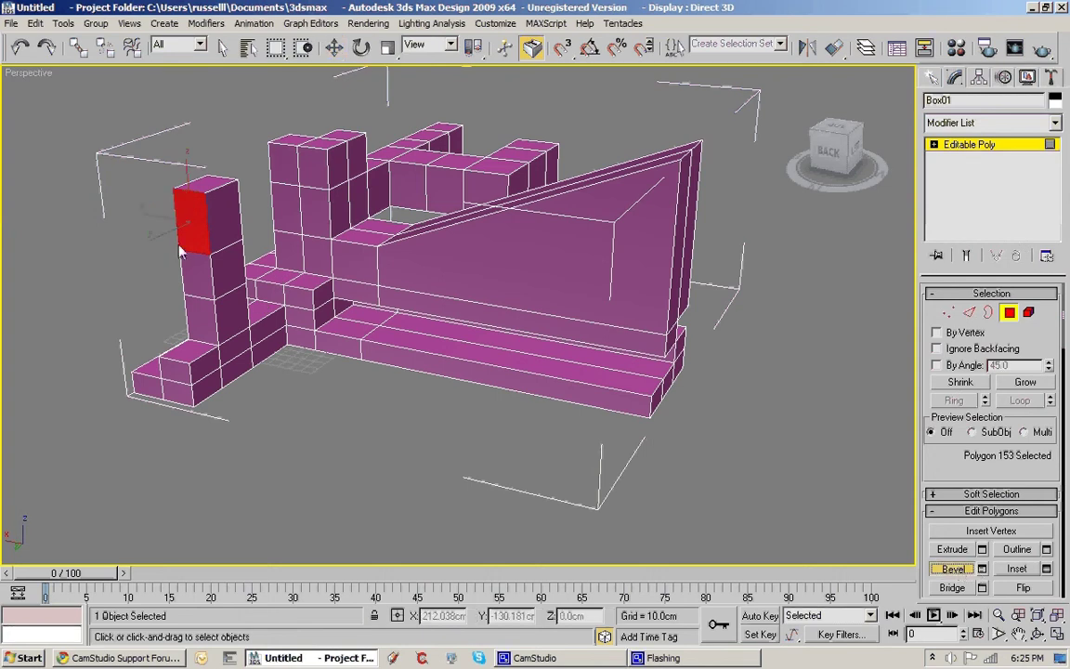
pyautogui.moveTo(193, 224); pyautogui.dragTo(113, 7)
pyautogui.click(113, 56)
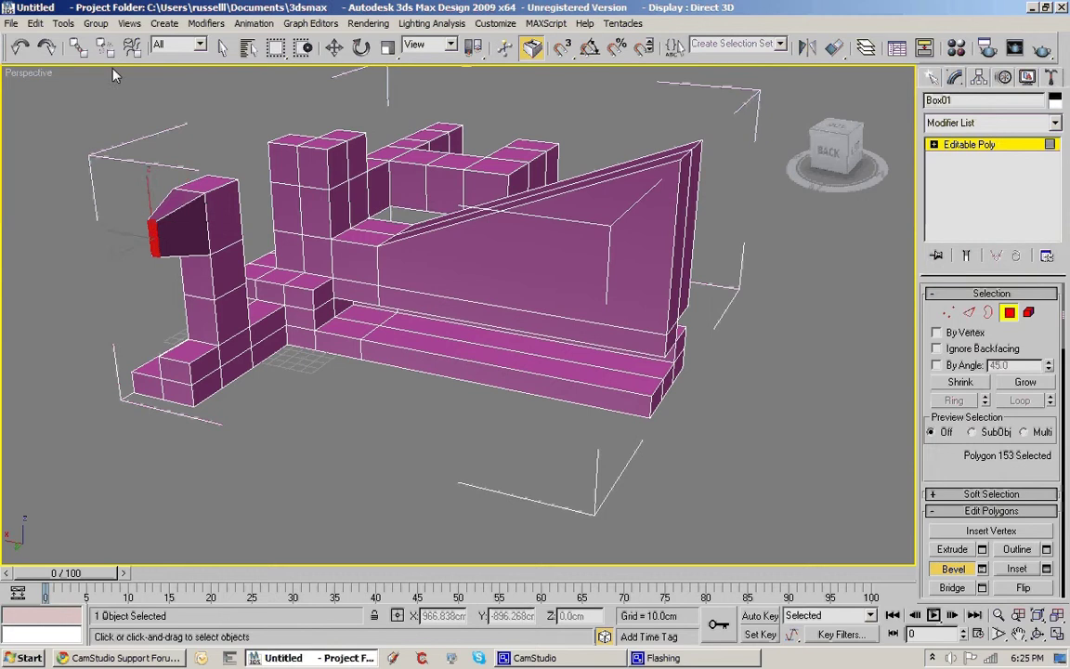
# Bevel the tapered end polygon outward several more times, alternately widening and narrowing it.
pyautogui.moveTo(180, 252); pyautogui.dragTo(341, 288, button='middle')
pyautogui.scroll(3, 352, 320)
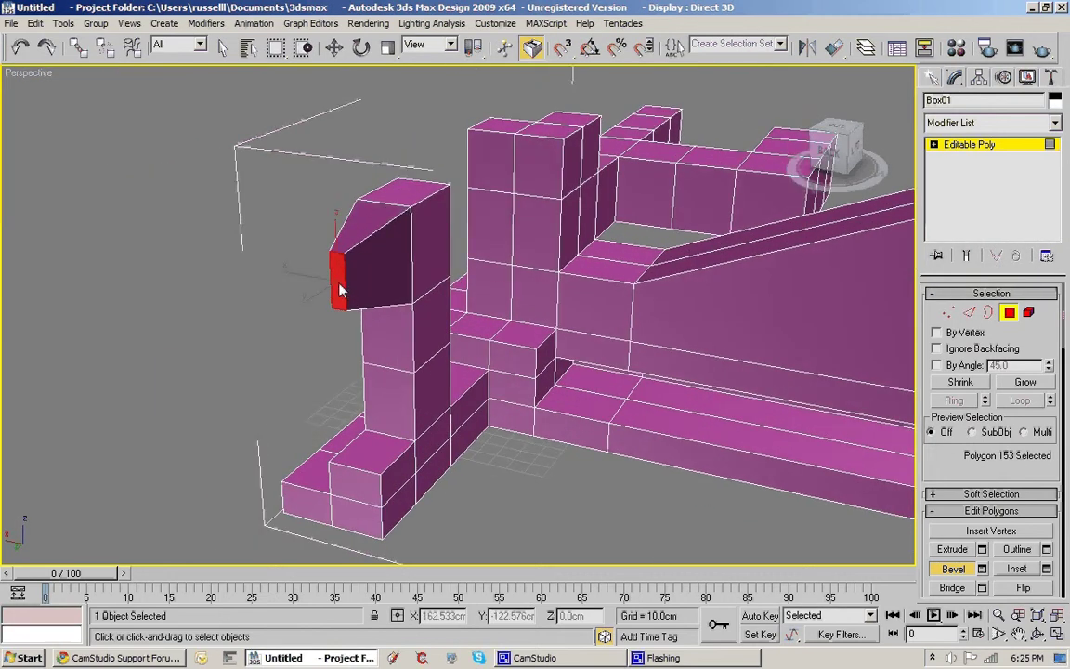
pyautogui.moveTo(341, 288); pyautogui.dragTo(237, 37)
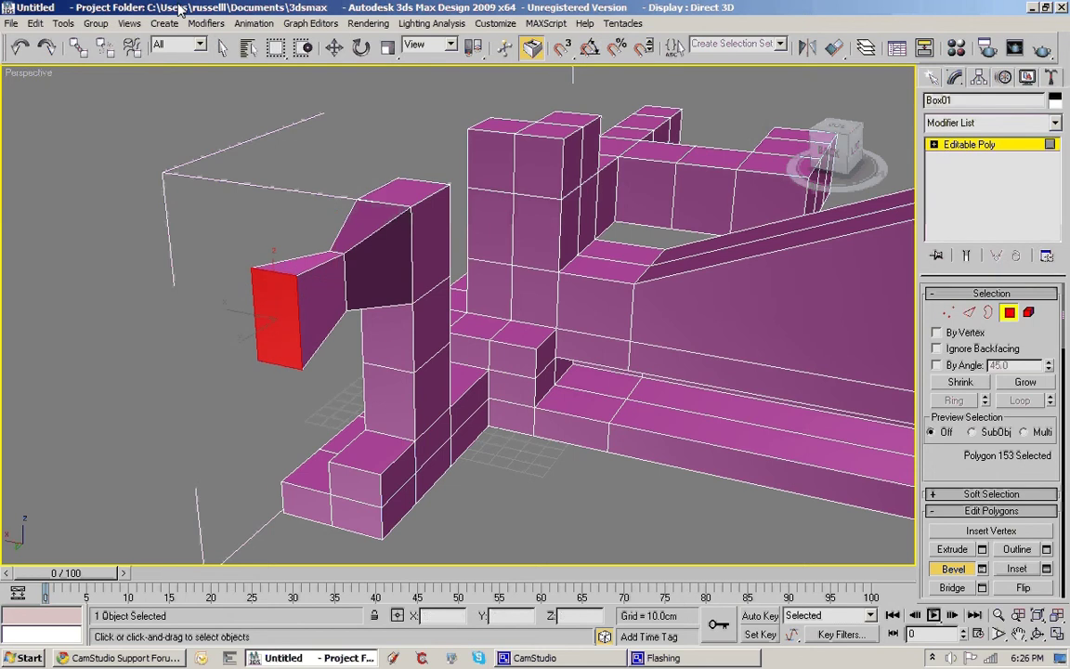
pyautogui.moveTo(281, 291); pyautogui.dragTo(302, 277, button='middle')
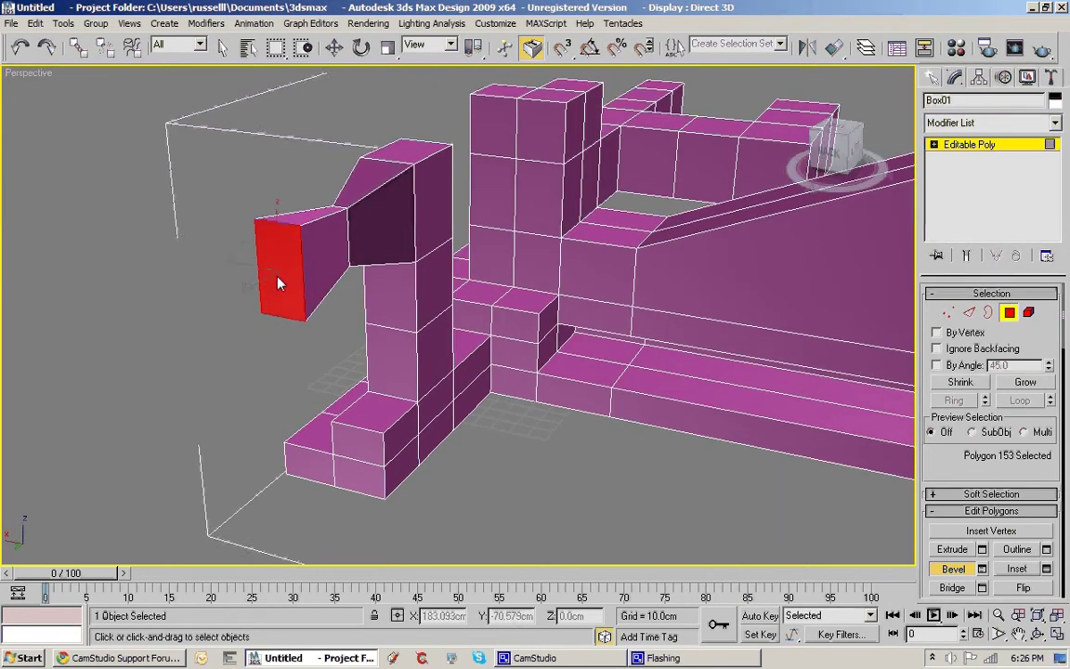
pyautogui.moveTo(277, 281); pyautogui.dragTo(130, 190)
# Inset the polygon on the arm's right side opposite the perpendicular branch.
pyautogui.keyDown('alt'); pyautogui.moveTo(261, 348); pyautogui.dragTo(484, 312, button='middle'); pyautogui.keyUp('alt')
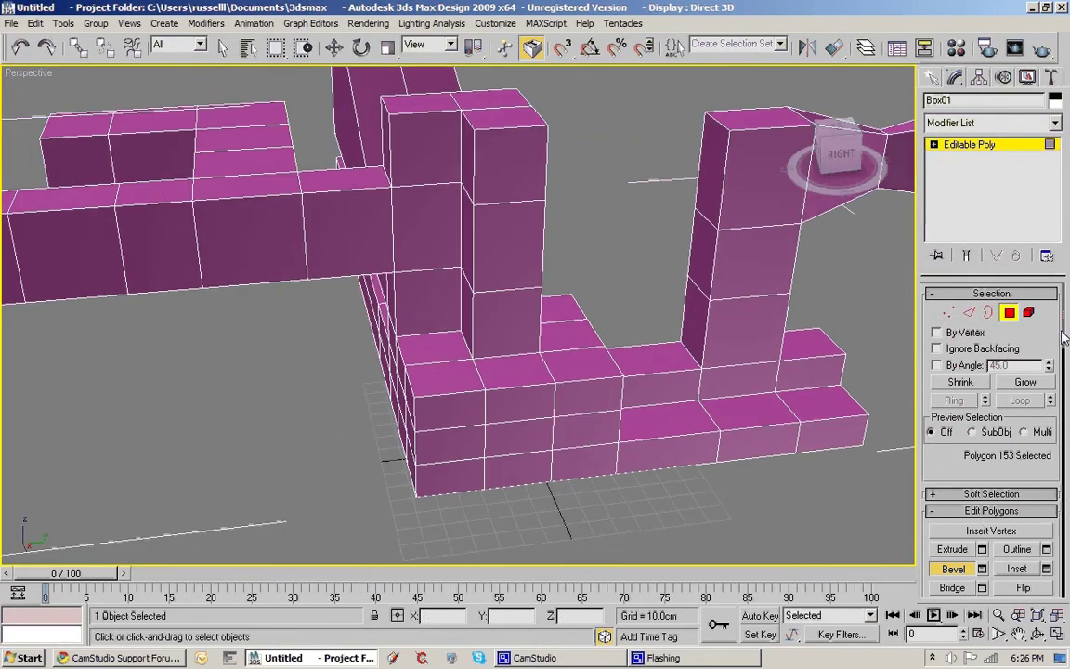
pyautogui.scroll(-5, 1060, 353)
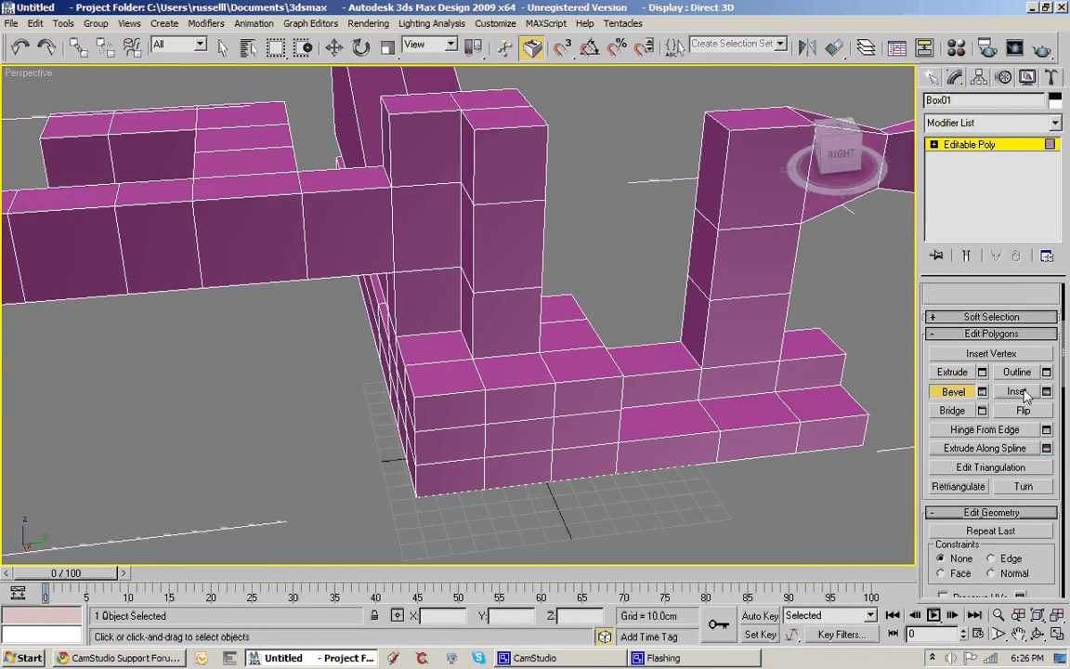
pyautogui.click(1025, 395)
pyautogui.keyDown('alt'); pyautogui.moveTo(569, 337); pyautogui.dragTo(415, 313, button='middle'); pyautogui.keyUp('alt')
pyautogui.click(397, 290)
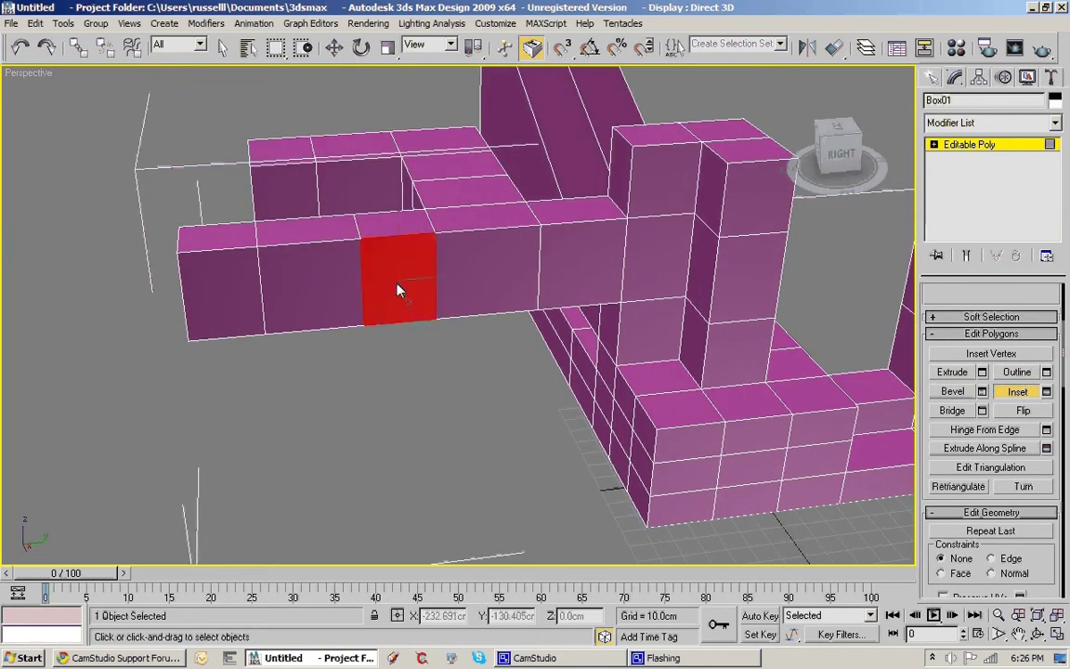
pyautogui.moveTo(397, 290)
pyautogui.mouseDown()
pyautogui.moveTo(416, 330)
pyautogui.moveTo(402, 297)
pyautogui.mouseUp()
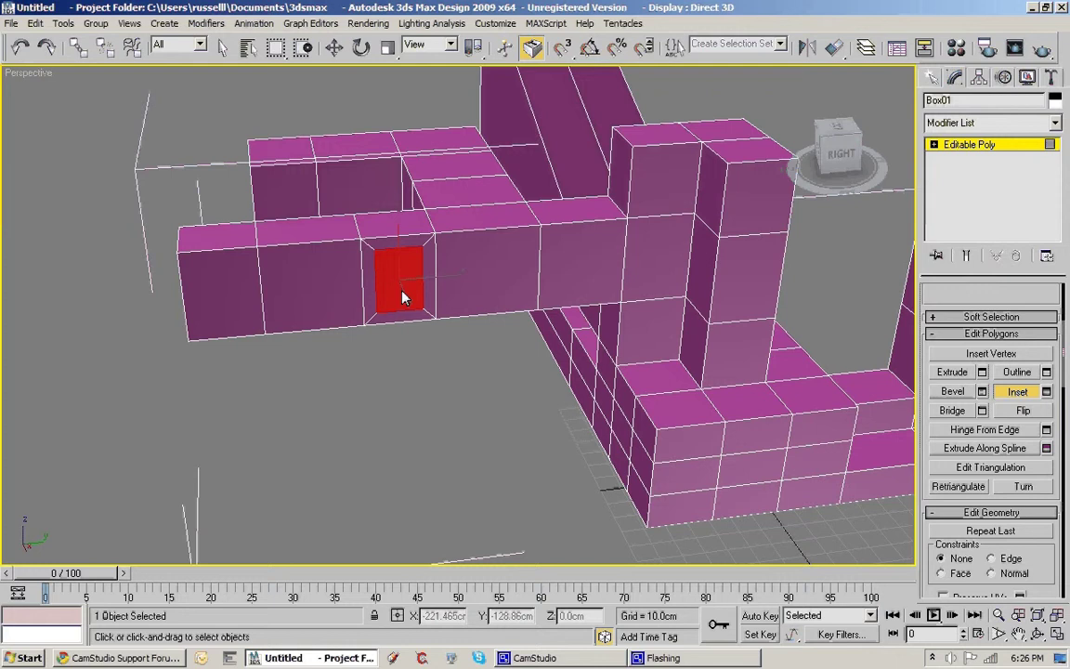
# Extrude the arm's inset polygon outward twice to form a short side branch.
pyautogui.moveTo(402, 297)
pyautogui.keyDown('alt'); pyautogui.mouseDown(button='middle')
pyautogui.moveTo(354, 296)
pyautogui.moveTo(385, 292)
pyautogui.mouseUp(button='middle'); pyautogui.keyUp('alt')
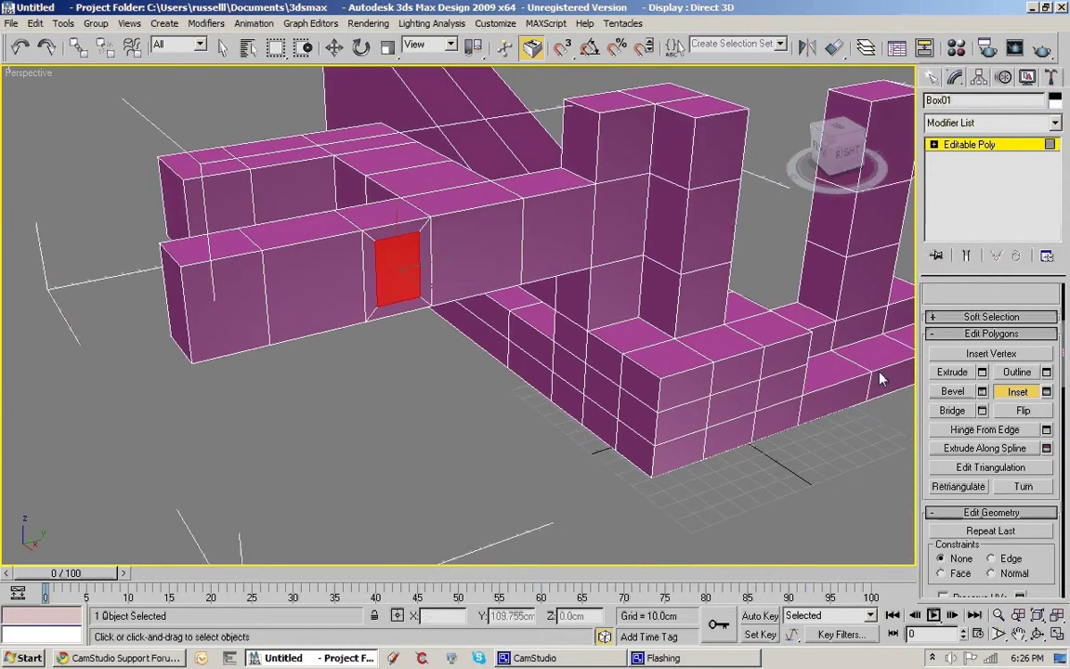
pyautogui.click(952, 371)
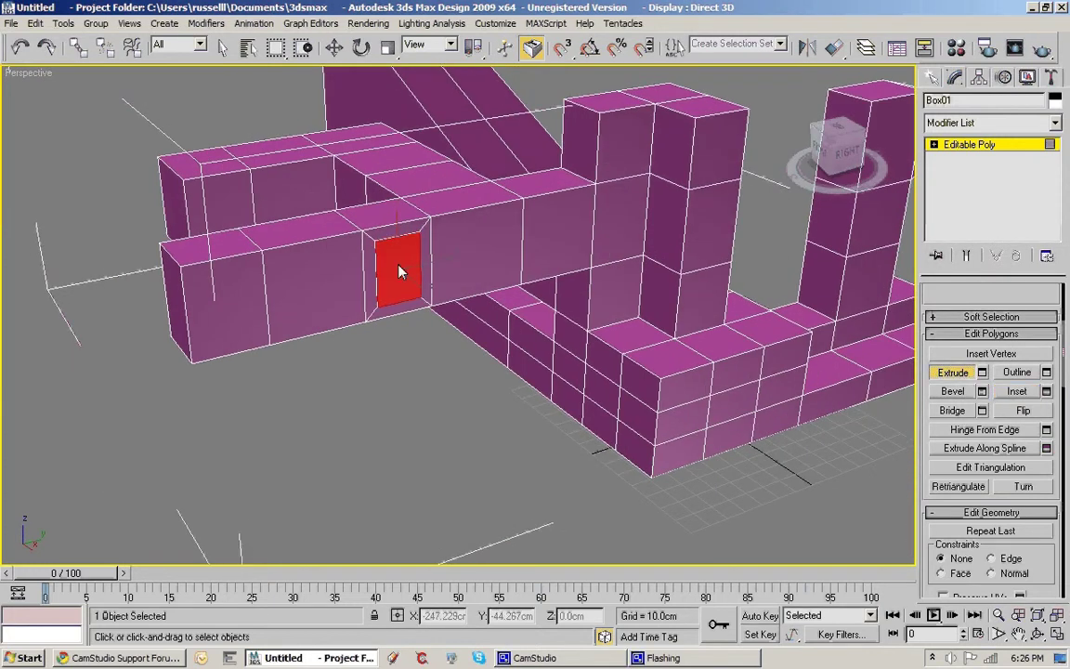
pyautogui.moveTo(398, 271); pyautogui.dragTo(324, 63)
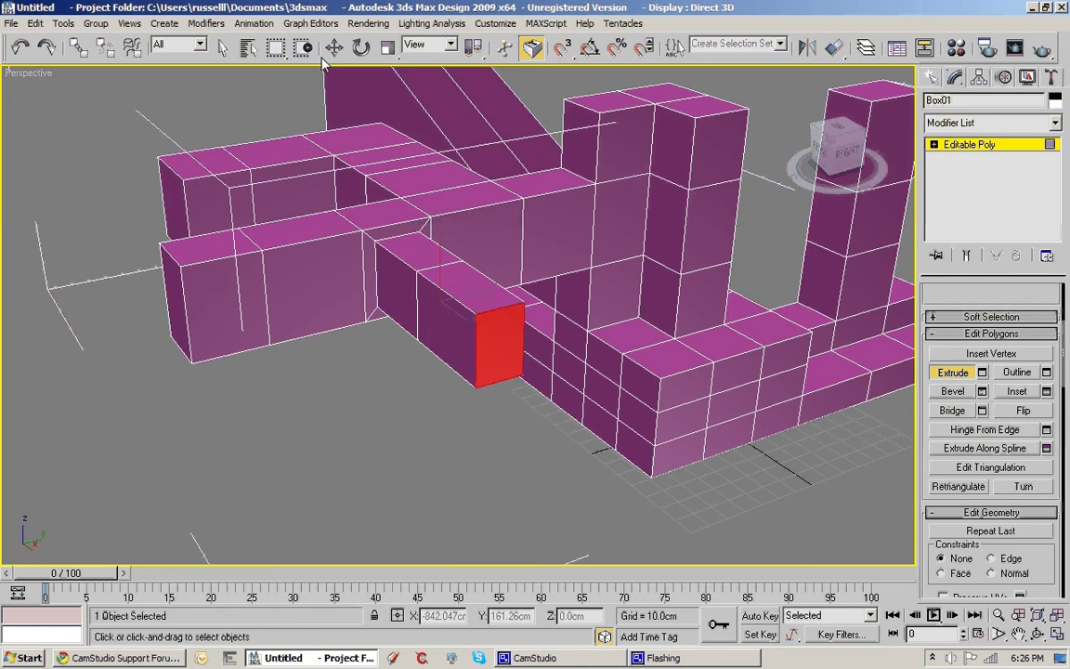
# Inset four polygons together in the lower two rows of the base's right face, next to the front corner.
pyautogui.moveTo(526, 342); pyautogui.dragTo(340, 268, button='middle')
pyautogui.click(383, 340)
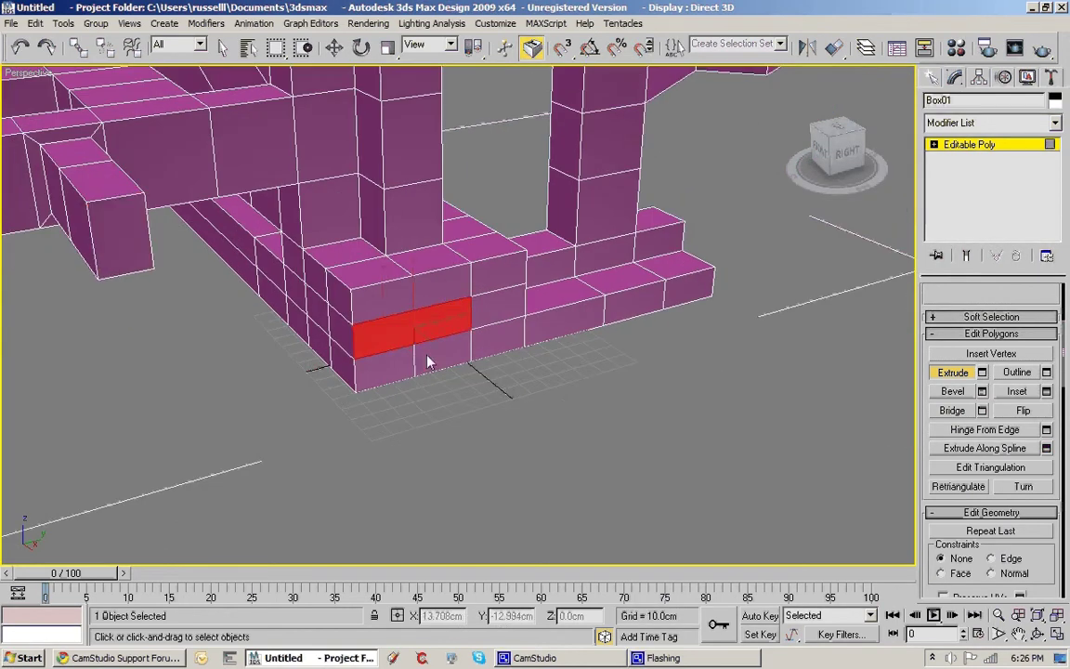
pyautogui.keyDown('ctrl'); pyautogui.click(409, 363); pyautogui.keyUp('ctrl')
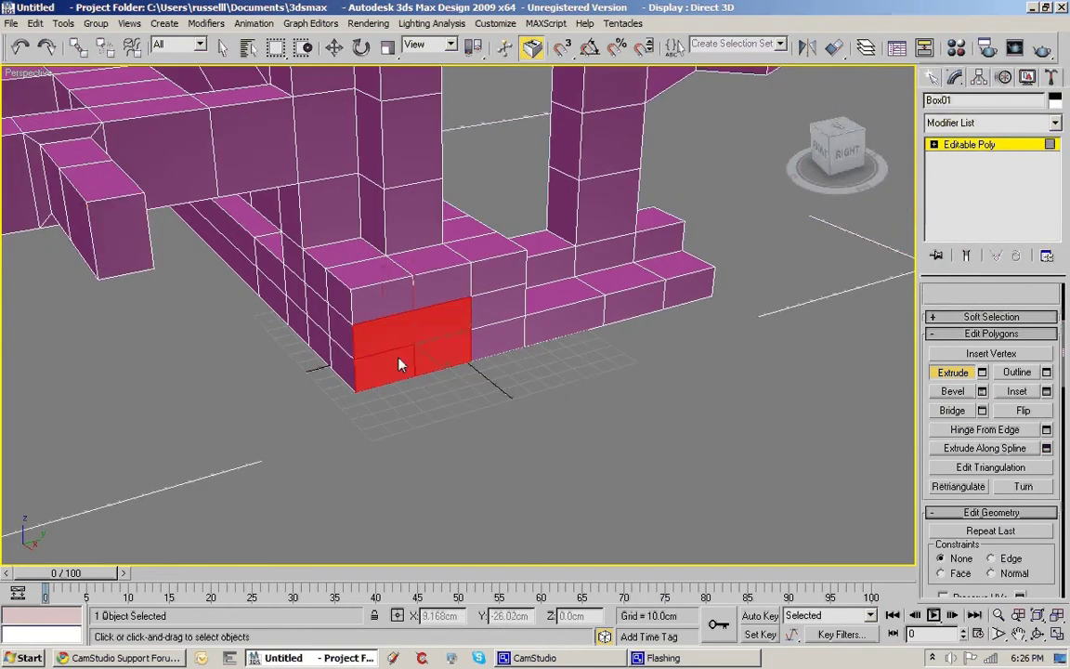
pyautogui.click(1017, 391)
pyautogui.moveTo(425, 342); pyautogui.dragTo(418, 319)
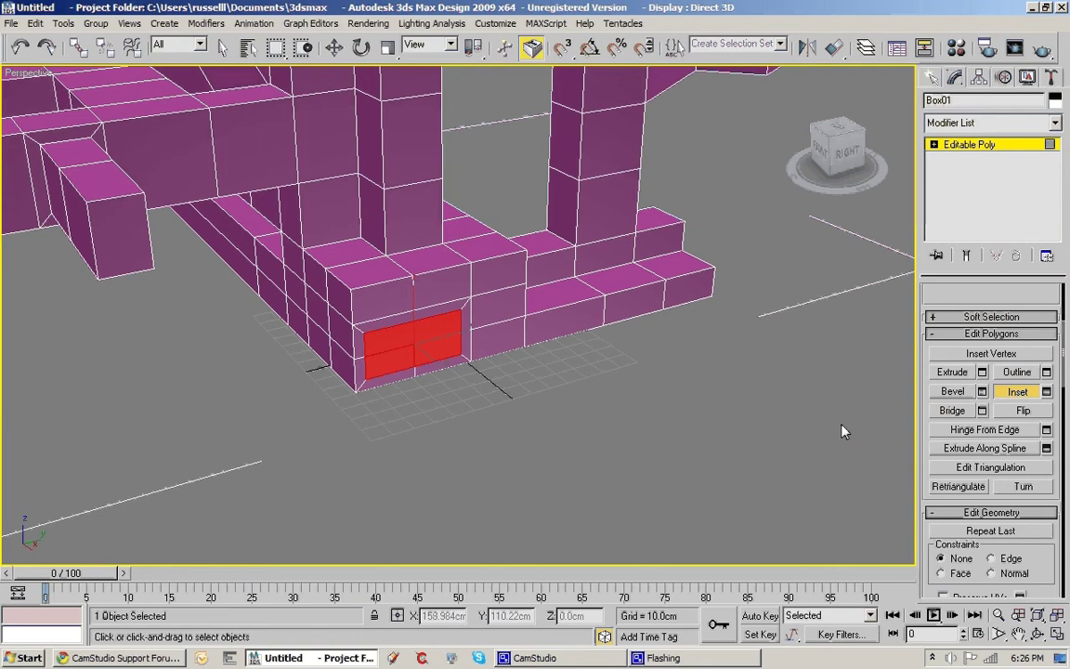
# Extrude the four inset polygons of the base's right face outward twice as a block.
pyautogui.click(963, 377)
pyautogui.click(956, 373)
pyautogui.moveTo(398, 316); pyautogui.dragTo(310, 143)
pyautogui.moveTo(450, 378); pyautogui.dragTo(312, 93)
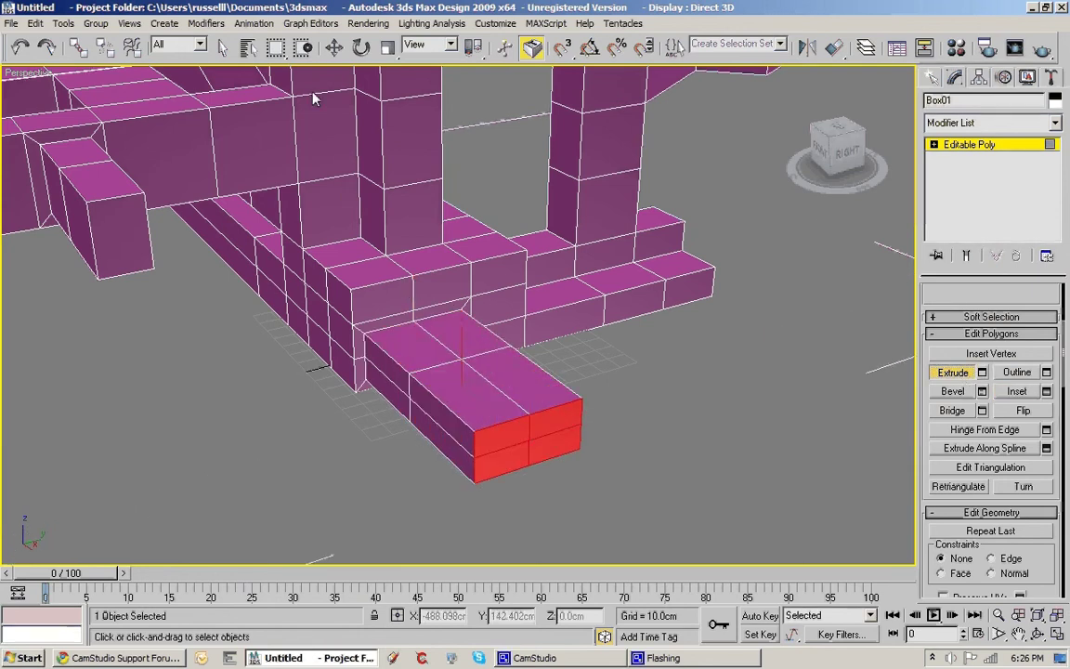
# Extrude a top polygon of the arm beside the branch junction upward in four stages to form a tall column.
pyautogui.moveTo(458, 399); pyautogui.dragTo(641, 367, button='middle')
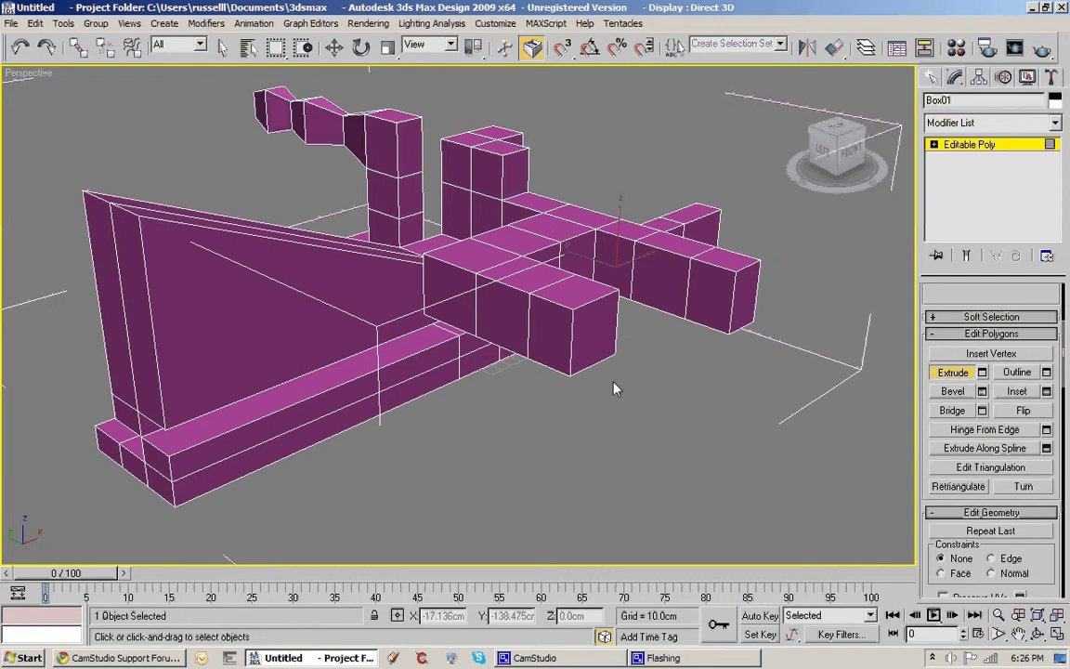
pyautogui.scroll(2, 581, 430)
pyautogui.moveTo(550, 323); pyautogui.dragTo(560, 101)
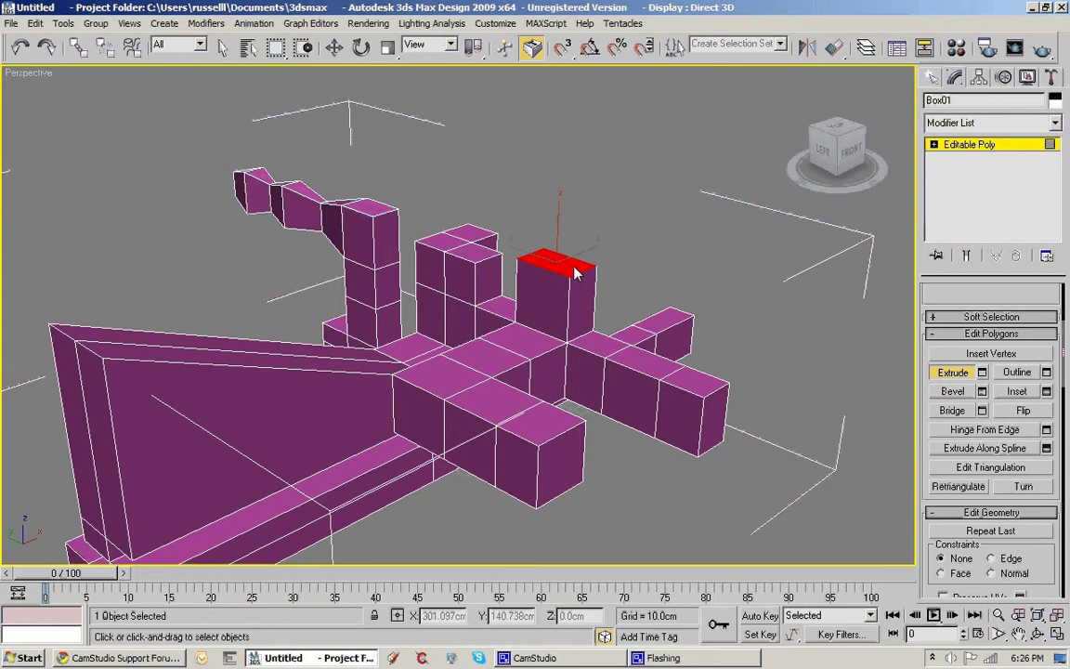
pyautogui.moveTo(573, 270); pyautogui.dragTo(574, 107)
pyautogui.keyDown('alt'); pyautogui.moveTo(613, 182); pyautogui.dragTo(631, 221, button='middle'); pyautogui.keyUp('alt')
pyautogui.scroll(-2, 506, 294)
pyautogui.moveTo(507, 294); pyautogui.dragTo(477, 121)
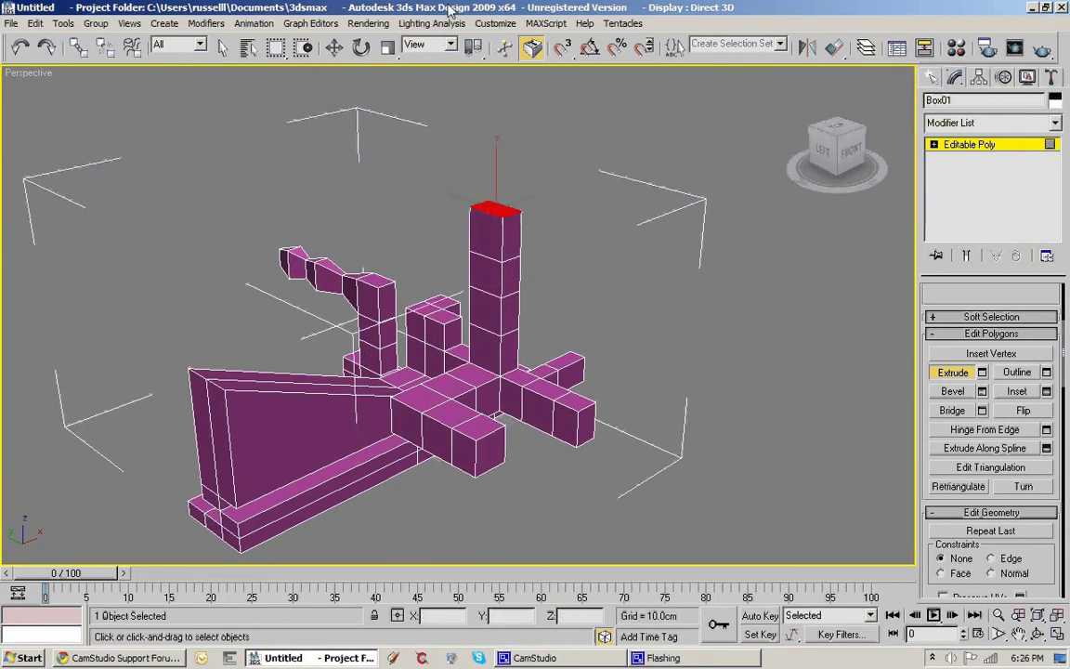
# Extrude the top polygon at the arm's end upward three times to form a second column.
pyautogui.moveTo(573, 408); pyautogui.dragTo(574, 131)
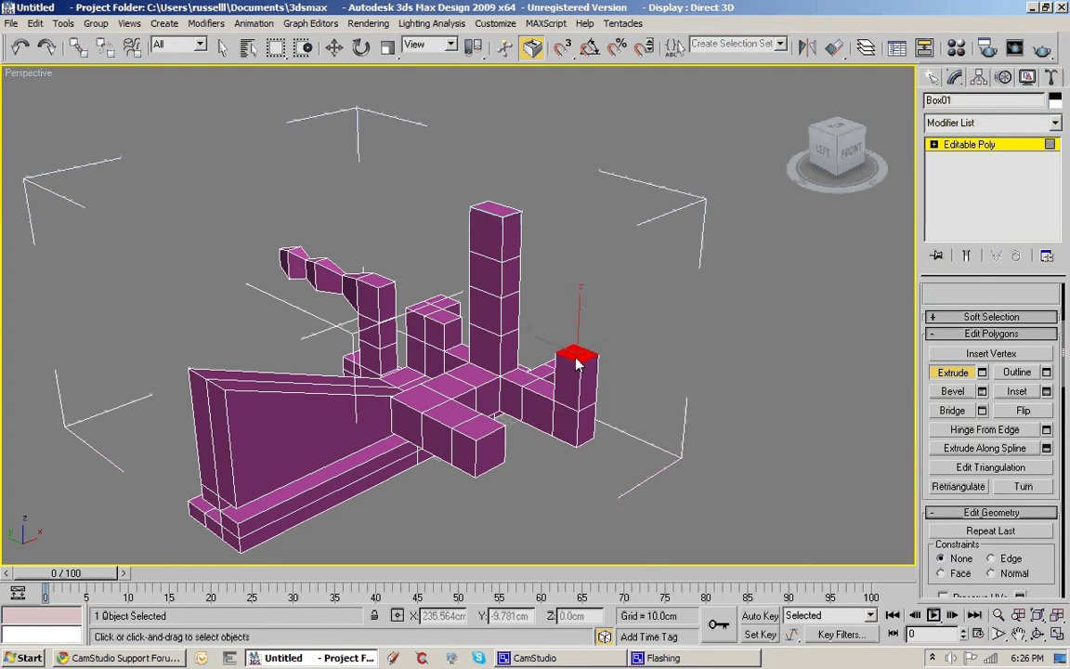
pyautogui.moveTo(587, 362); pyautogui.dragTo(566, 138)
pyautogui.moveTo(588, 318); pyautogui.dragTo(557, 122)
# Delete one polygon on each of the two tall columns' facing sides, leaving two openings opposite each other.
pyautogui.keyDown('alt'); pyautogui.moveTo(557, 122); pyautogui.dragTo(595, 365, button='middle'); pyautogui.keyUp('alt')
pyautogui.scroll(3, 645, 384)
pyautogui.click(503, 329)
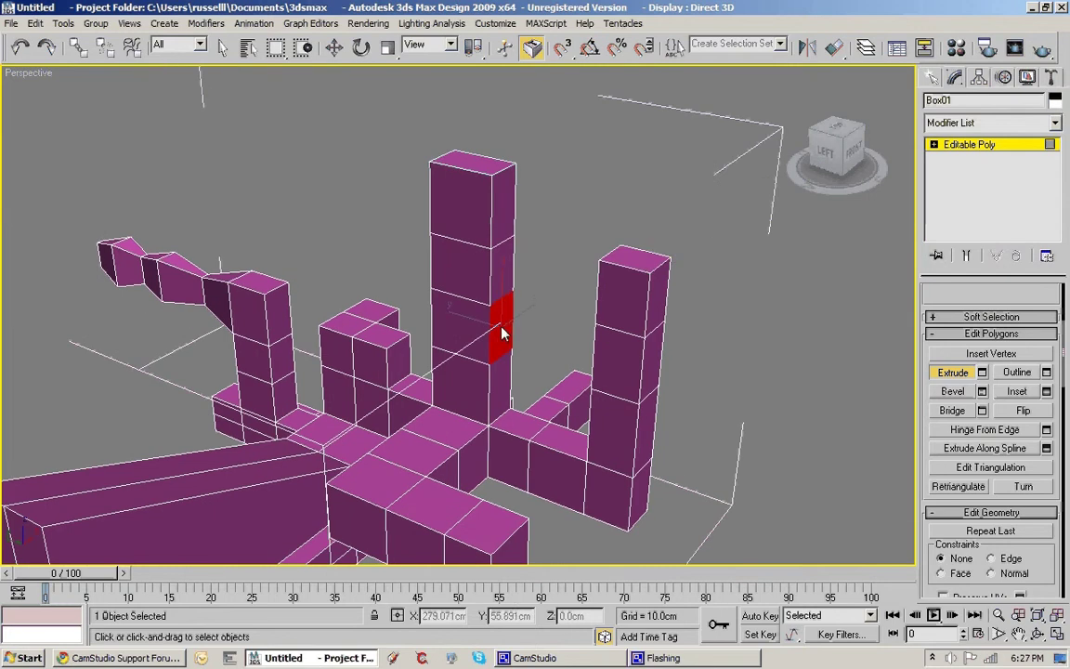
pyautogui.click(501, 262)
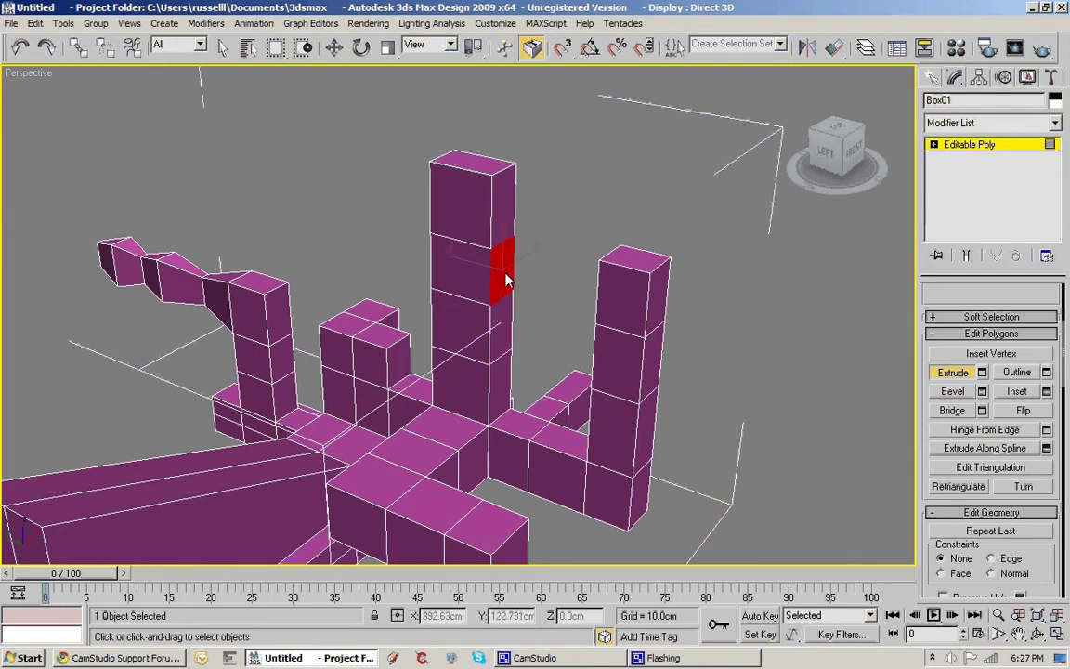
pyautogui.moveTo(507, 272); pyautogui.dragTo(506, 275)
pyautogui.keyDown('alt'); pyautogui.moveTo(507, 279); pyautogui.dragTo(514, 304, button='middle'); pyautogui.keyUp('alt')
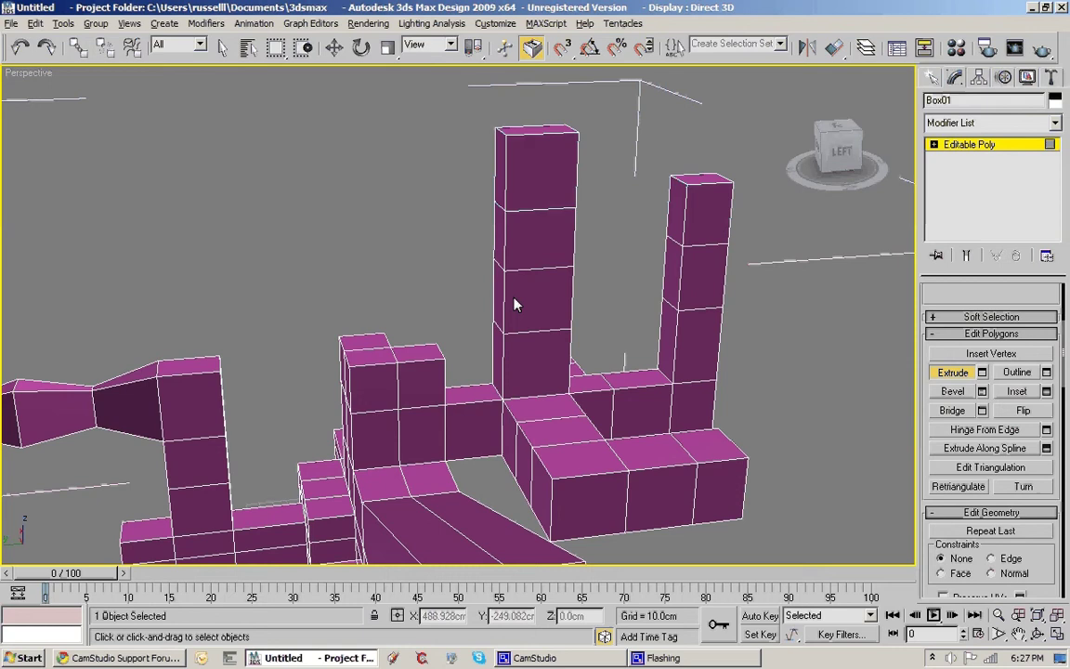
pyautogui.click(673, 270)
pyautogui.moveTo(673, 271); pyautogui.dragTo(671, 294)
pyautogui.moveTo(663, 298); pyautogui.dragTo(582, 325, button='middle')
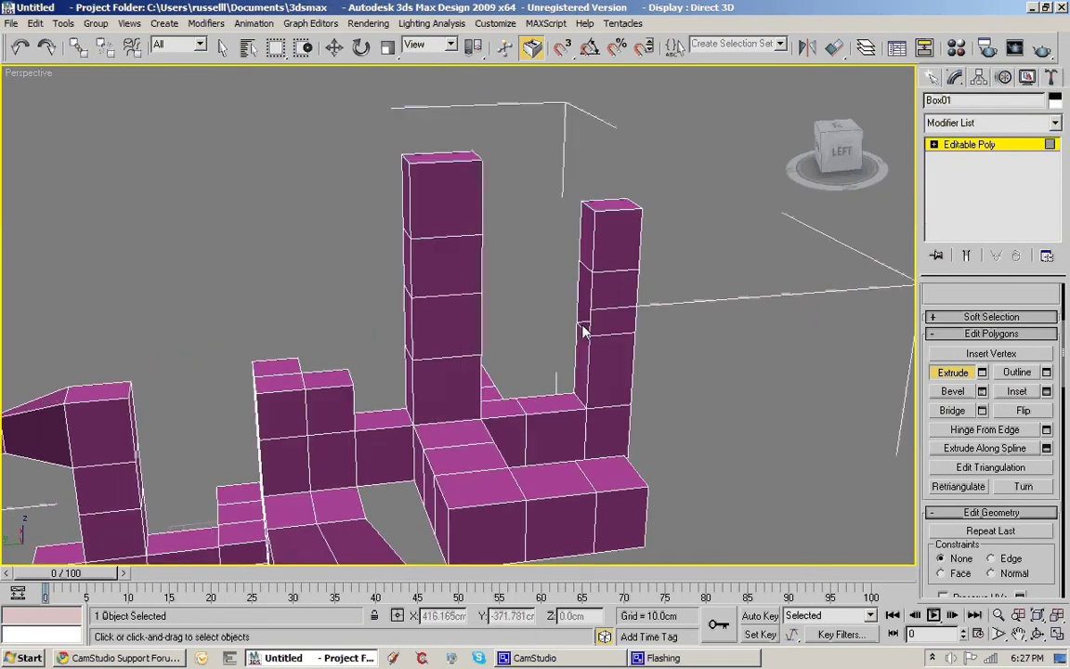
# Select the open borders of the holes in both tall columns together at Border level.
pyautogui.click(934, 144)
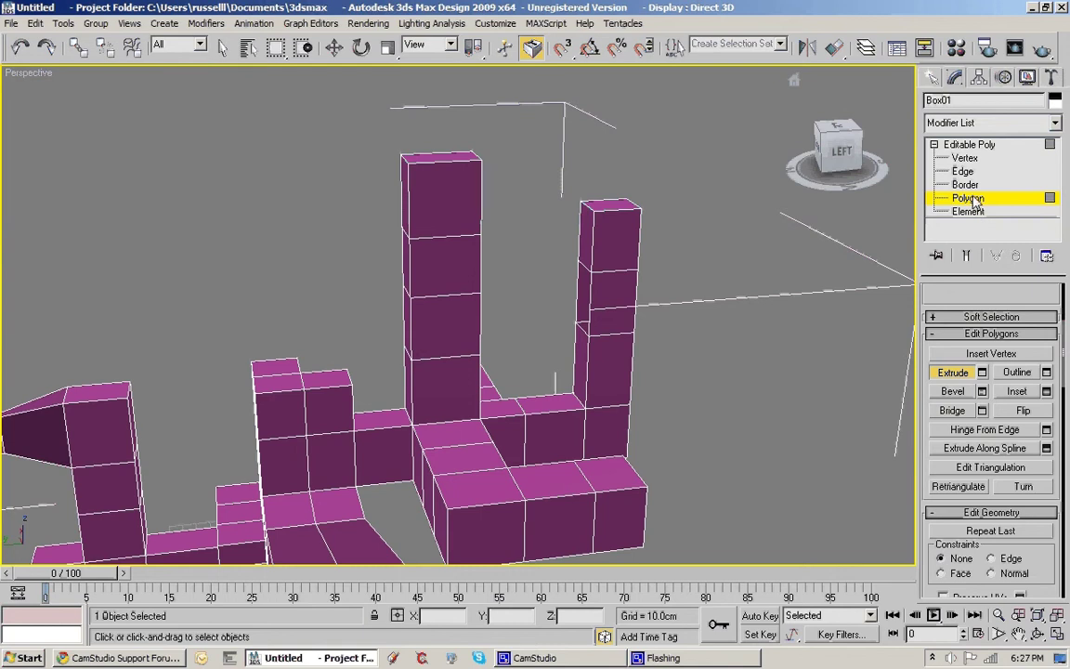
pyautogui.click(966, 185)
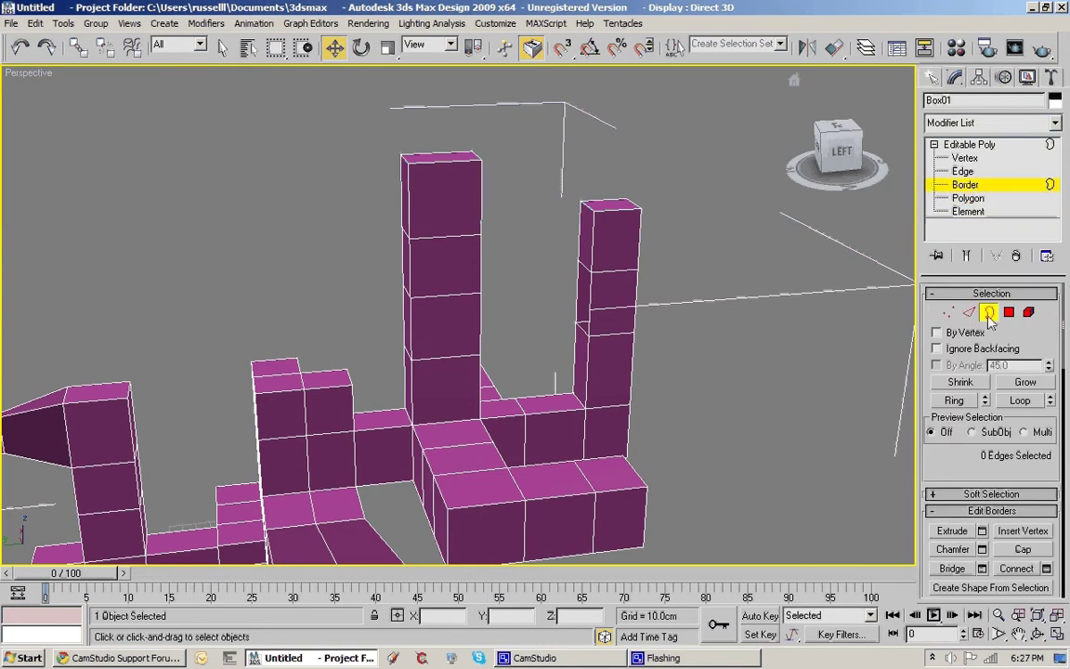
pyautogui.scroll(-2, 1052, 296)
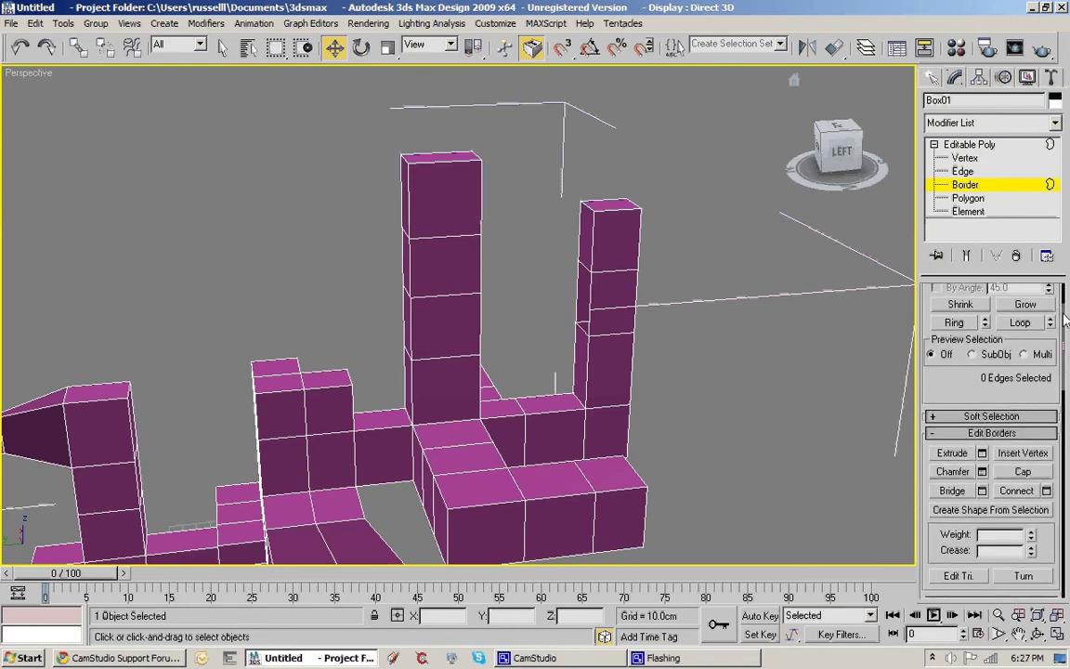
pyautogui.scroll(-1, 1065, 325)
pyautogui.scroll(3, 1067, 327)
pyautogui.scroll(-2, 1067, 327)
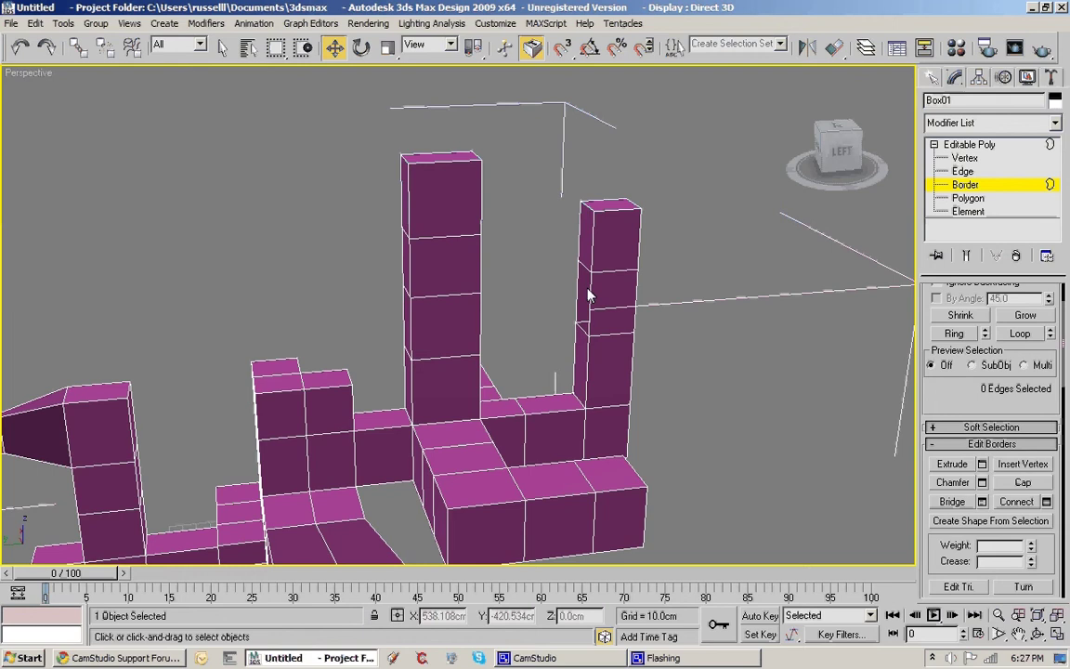
pyautogui.click(583, 296)
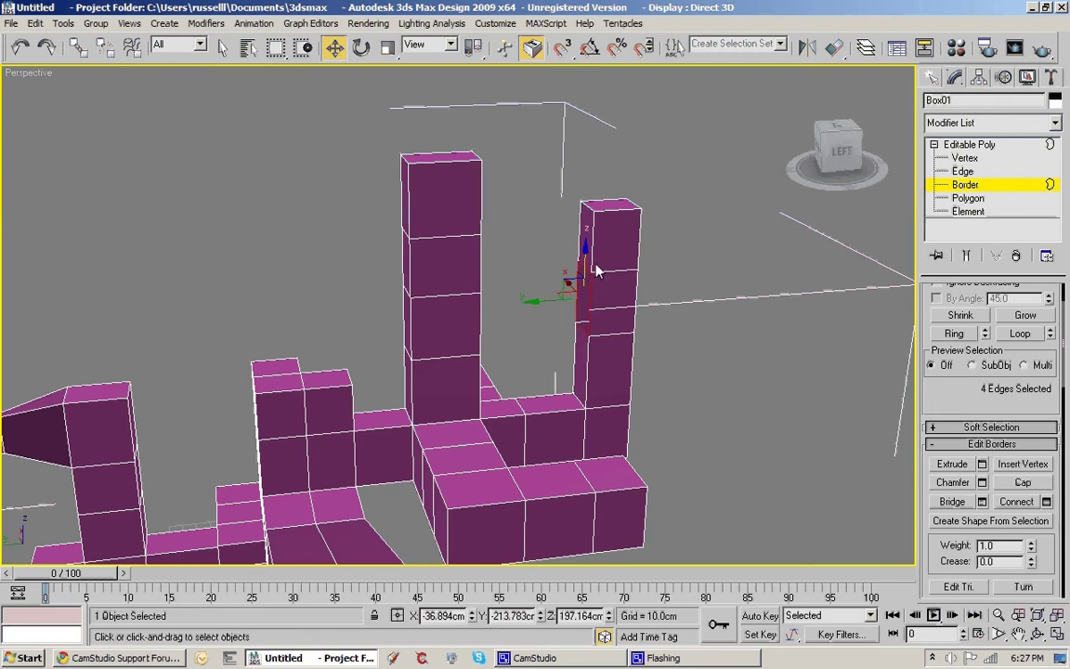
pyautogui.keyDown('alt'); pyautogui.moveTo(594, 279); pyautogui.dragTo(614, 265, button='middle'); pyautogui.keyUp('alt')
pyautogui.keyDown('ctrl'); pyautogui.click(365, 232); pyautogui.keyUp('ctrl')
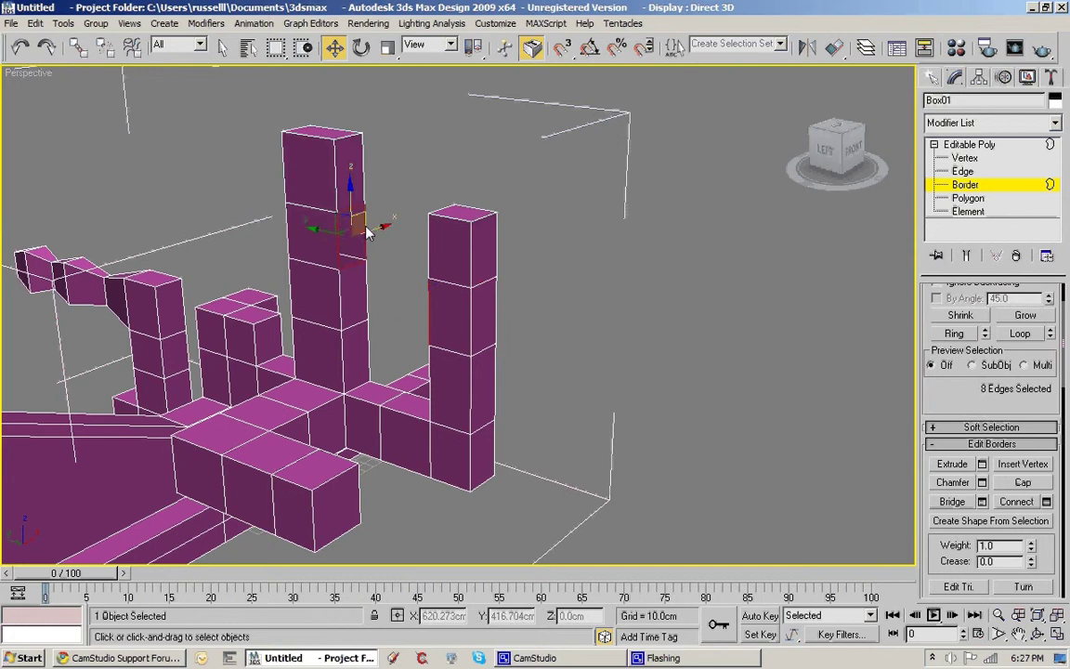
pyautogui.moveTo(365, 233); pyautogui.dragTo(662, 361, button='middle')
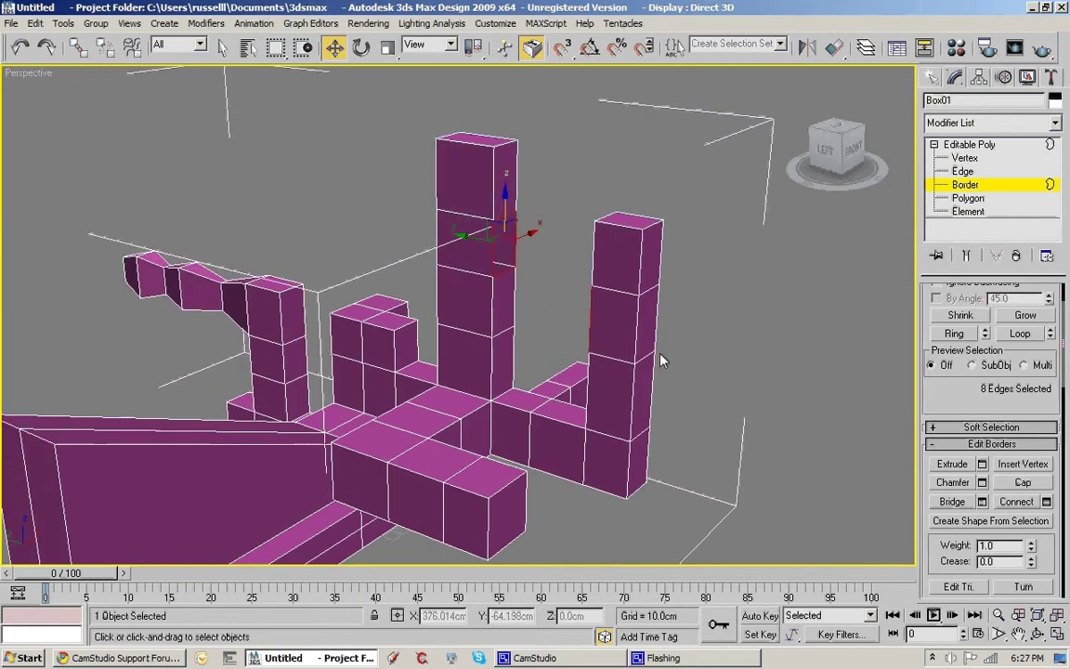
# Set up a bridge between the two selected column borders with 3 segments.
pyautogui.click(982, 502)
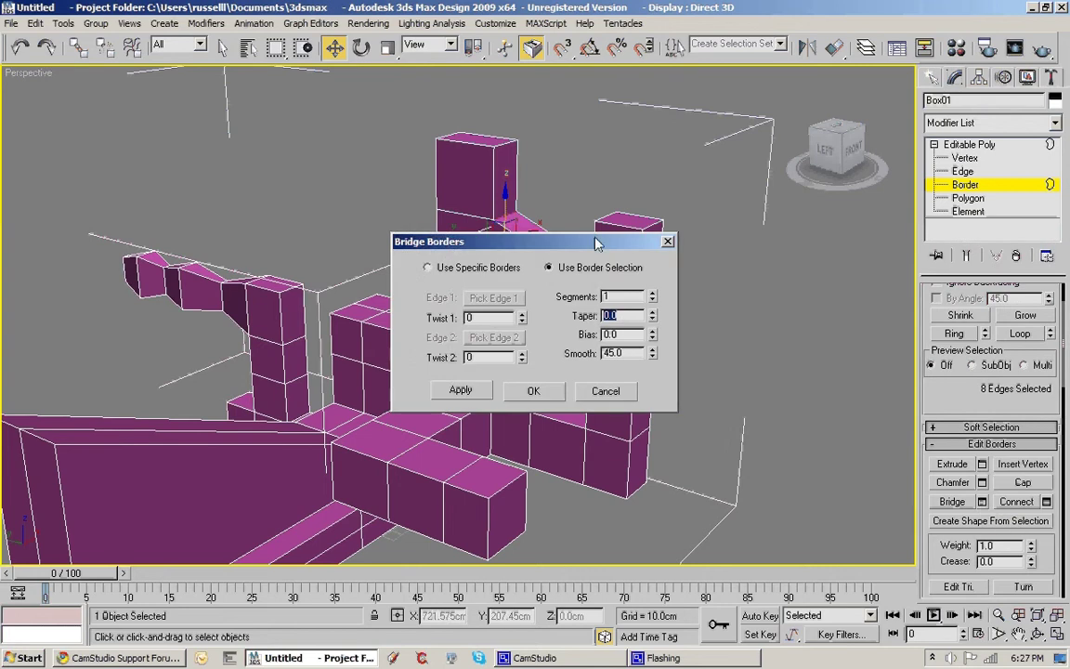
pyautogui.moveTo(364, 243); pyautogui.dragTo(303, 191)
pyautogui.keyDown('alt'); pyautogui.moveTo(493, 291); pyautogui.dragTo(548, 325, button='middle'); pyautogui.keyUp('alt')
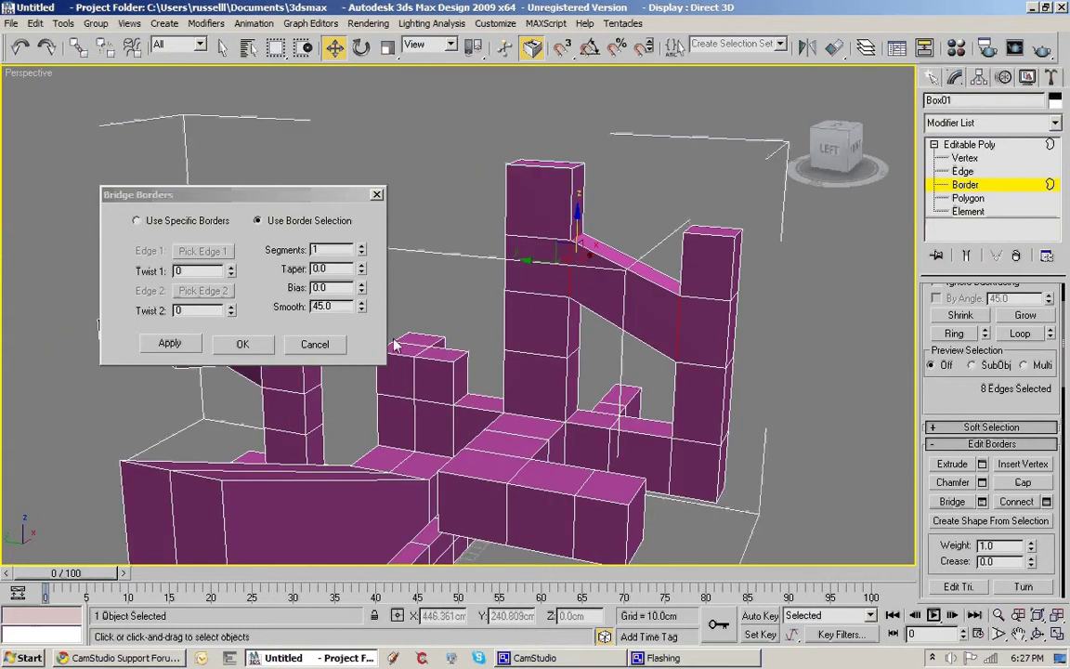
pyautogui.click(361, 246)
pyautogui.click(362, 246)
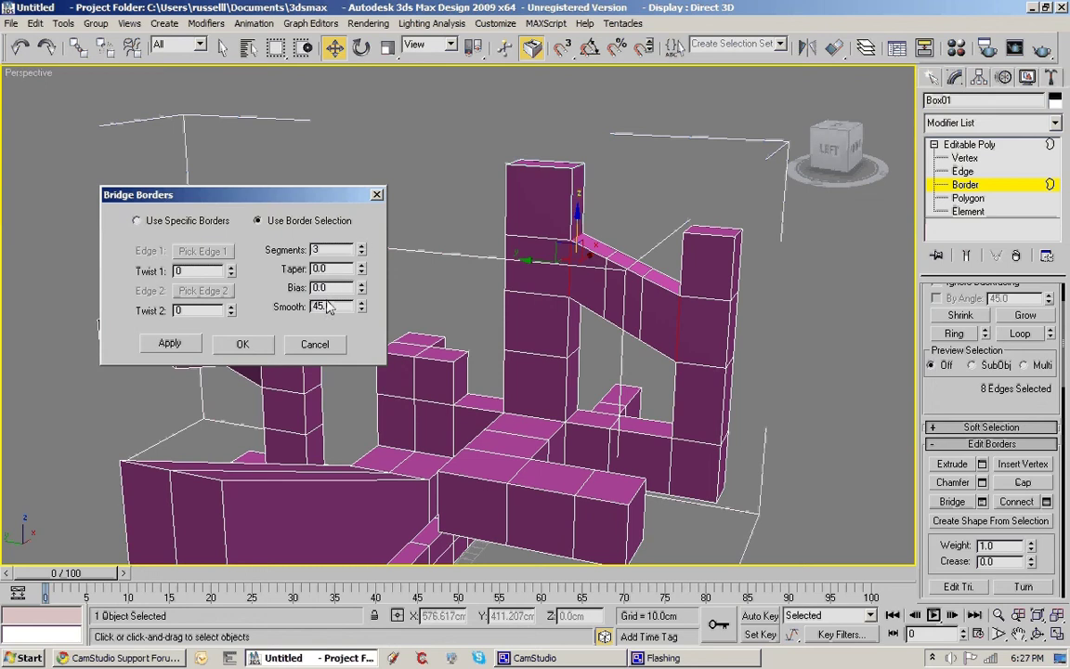
# Try the bridge with Twist 1 at 1 and Twist 2 at 2, resetting each to 0.
pyautogui.click(231, 268)
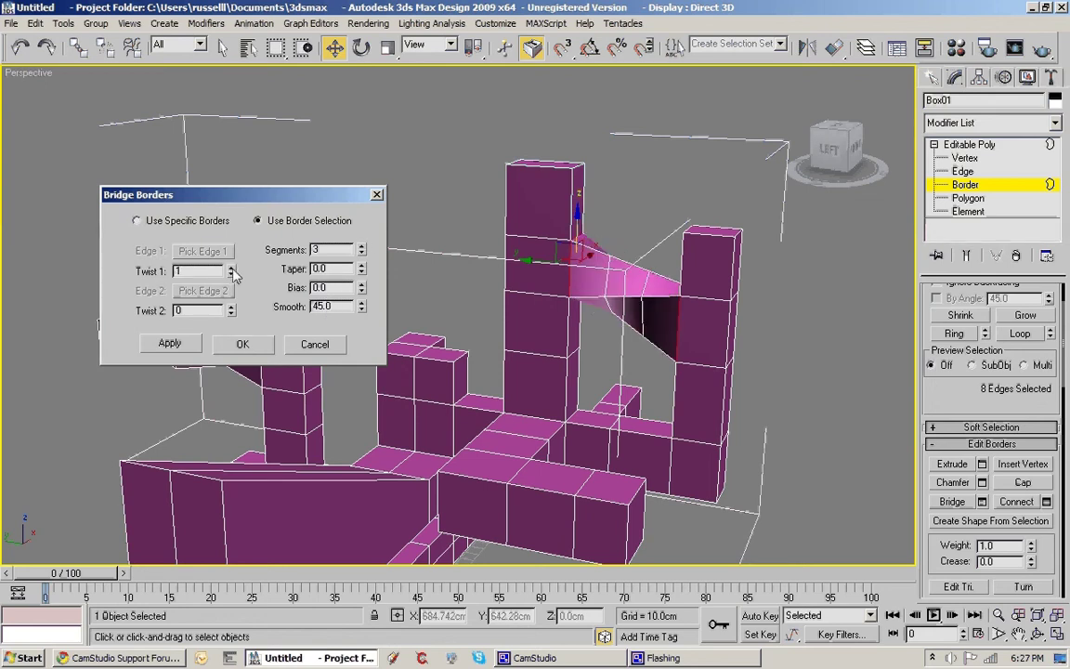
pyautogui.moveTo(584, 342)
pyautogui.keyDown('alt'); pyautogui.mouseDown(button='middle')
pyautogui.moveTo(410, 324)
pyautogui.moveTo(632, 370)
pyautogui.moveTo(595, 353)
pyautogui.mouseUp(button='middle'); pyautogui.keyUp('alt')
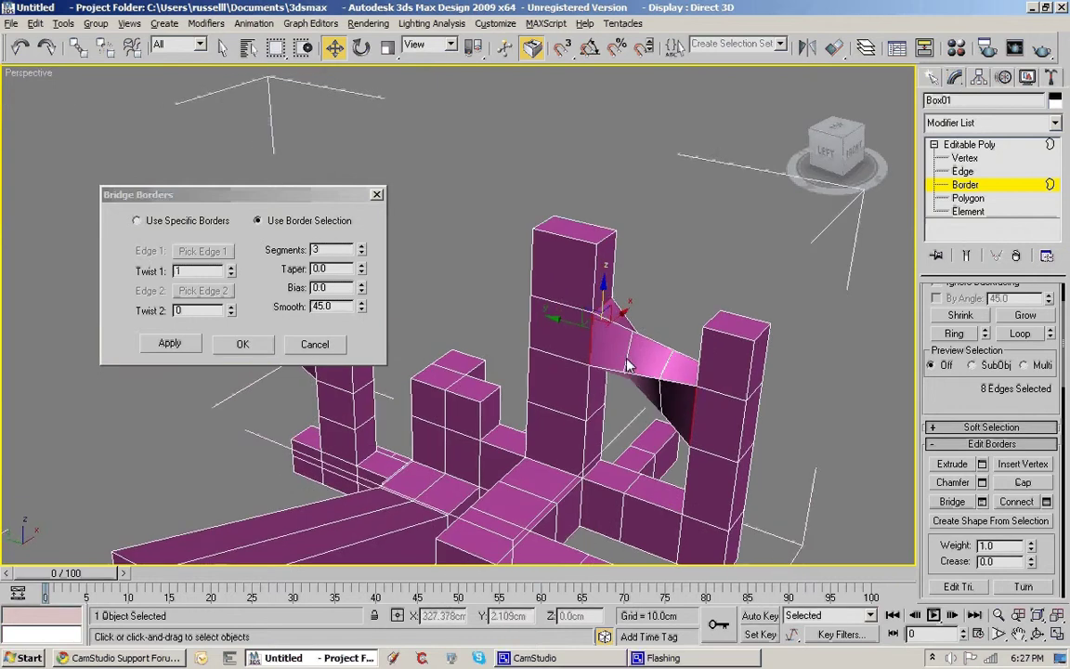
pyautogui.click(231, 274)
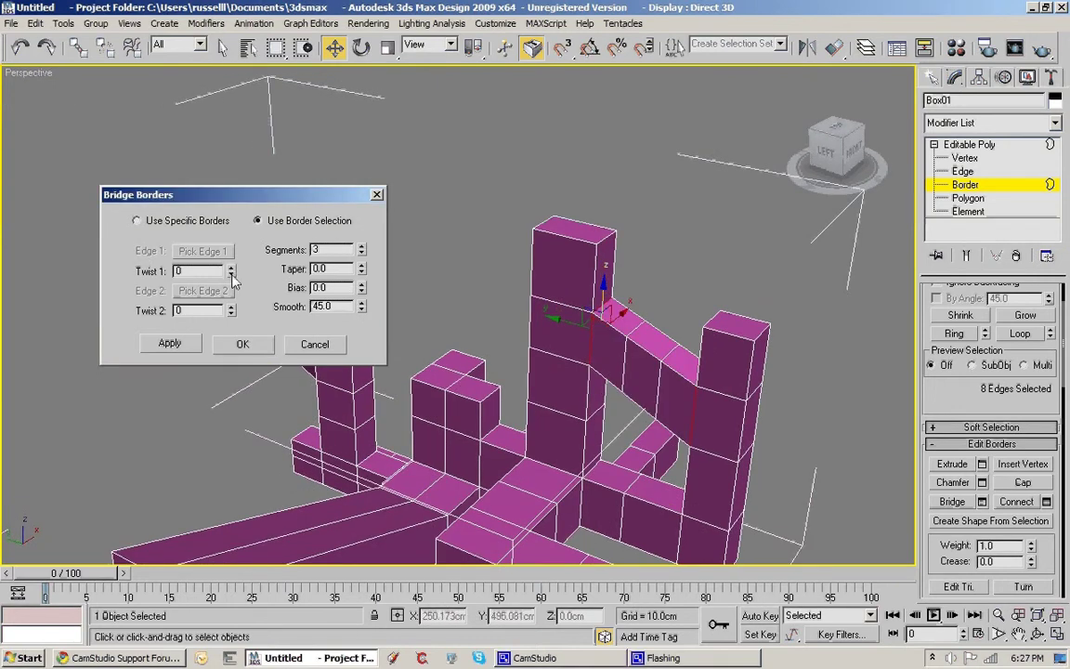
pyautogui.click(232, 275)
pyautogui.click(231, 267)
pyautogui.click(231, 308)
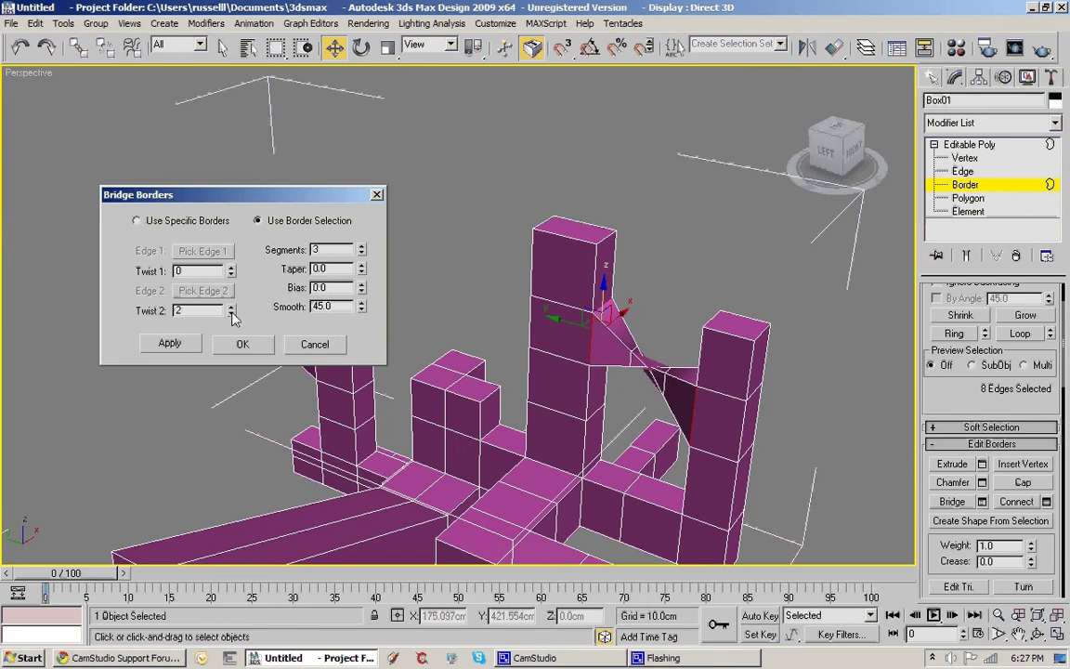
pyautogui.click(232, 313)
# Accept the untwisted bridge between the two tall columns.
pyautogui.keyDown('alt'); pyautogui.moveTo(760, 343); pyautogui.dragTo(517, 319, button='middle'); pyautogui.keyUp('alt')
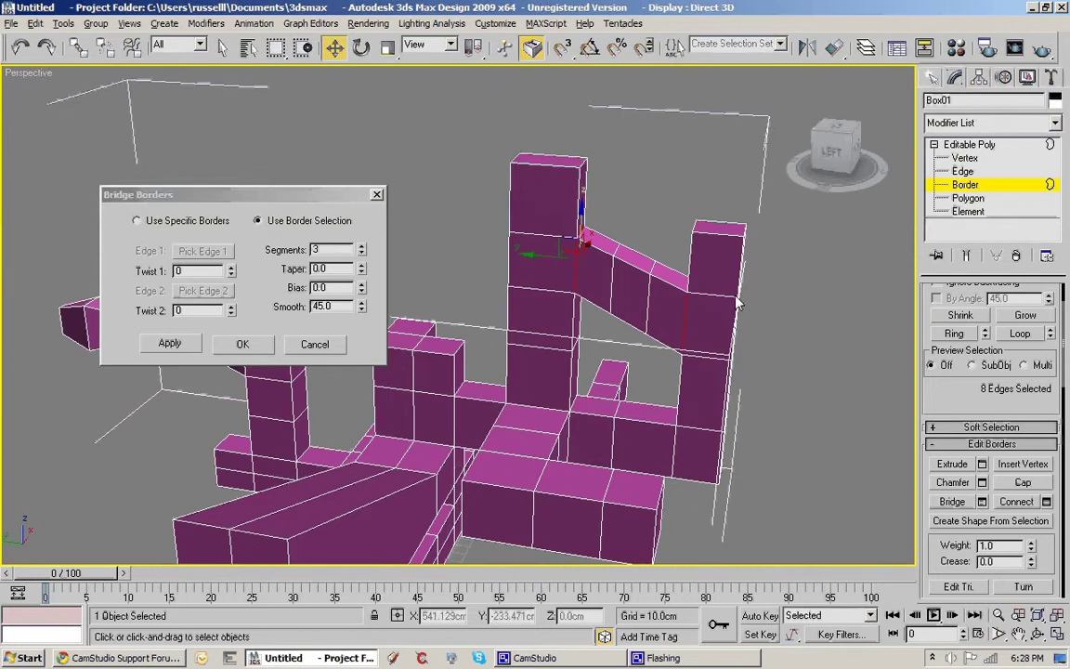
pyautogui.click(243, 344)
# Delete the large side polygon of the sloped wall and the top segment's polygon facing it on the post with the tapered arm.
pyautogui.keyDown('alt'); pyautogui.moveTo(669, 345); pyautogui.dragTo(576, 272, button='middle'); pyautogui.keyUp('alt')
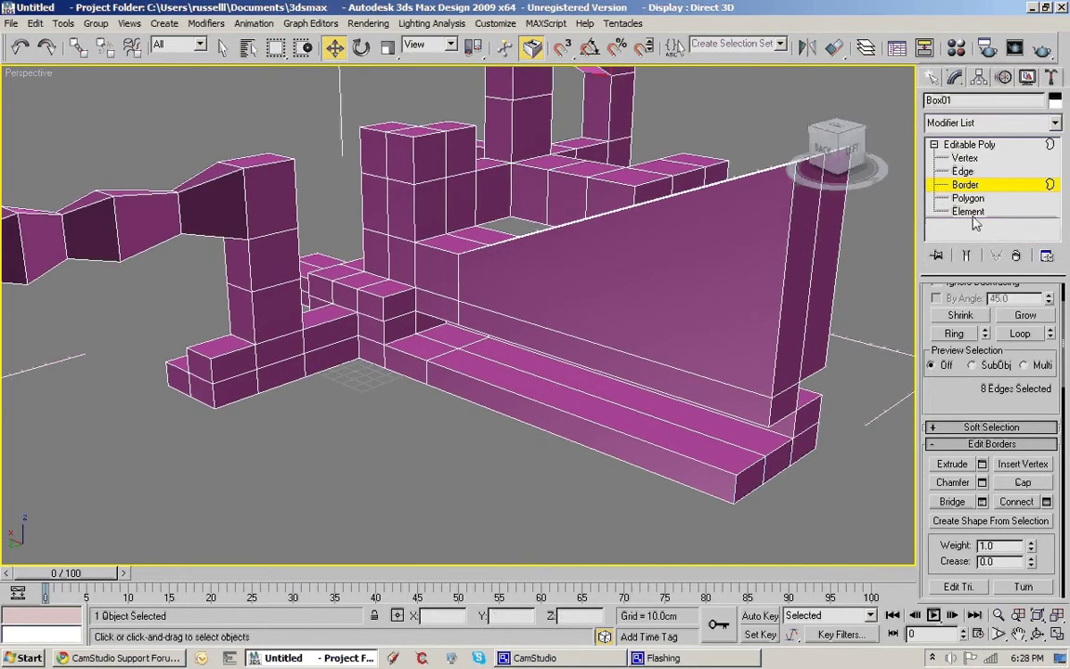
pyautogui.press('4')
pyautogui.click(738, 273)
pyautogui.press('Delete')
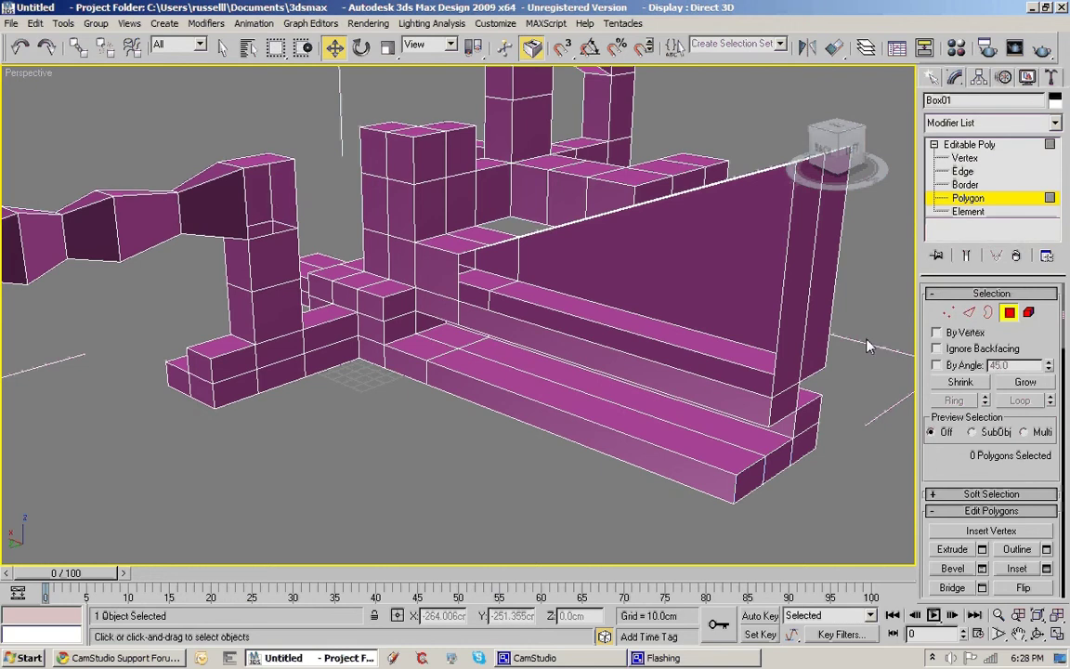
# Select the open borders of the sloped wall and the tapered arm's post together.
pyautogui.press('2')
pyautogui.press('3')
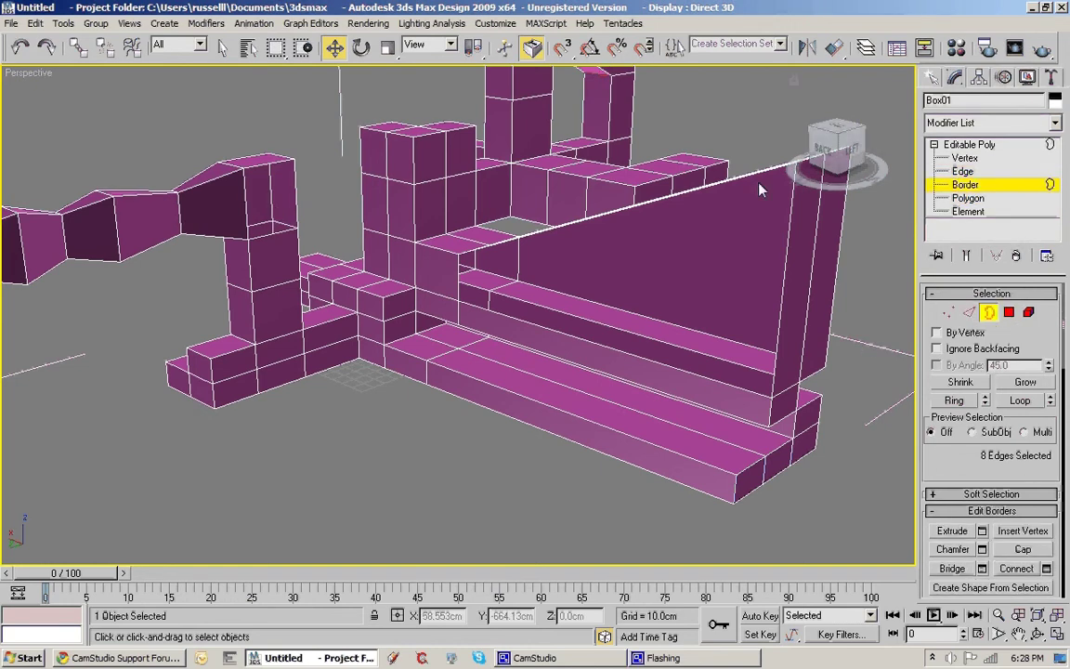
pyautogui.click(788, 260)
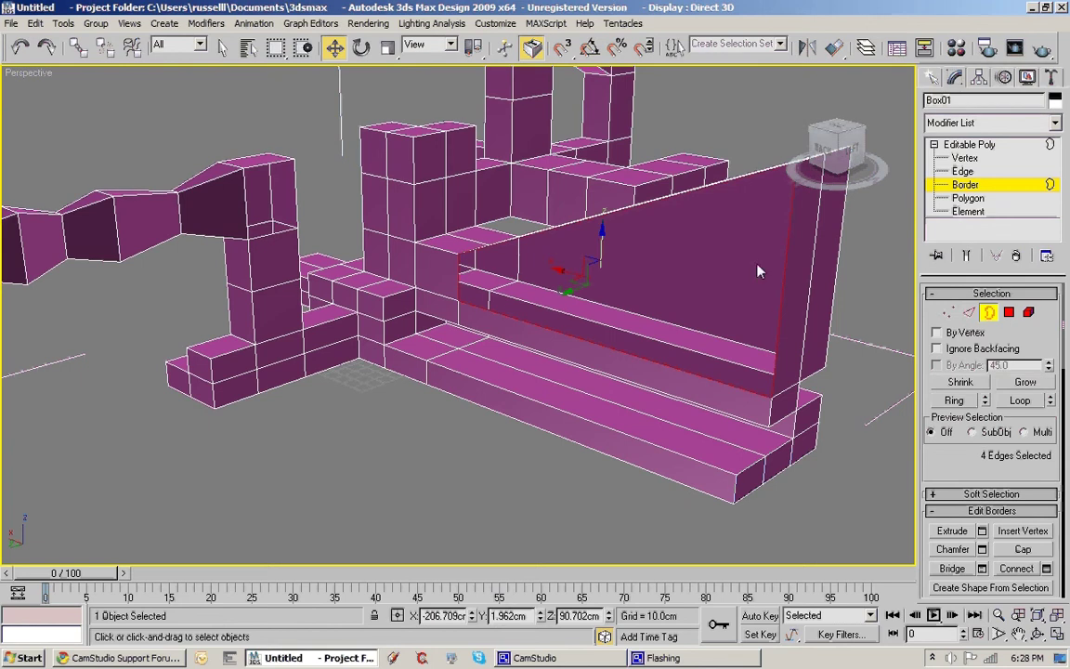
pyautogui.keyDown('ctrl'); pyautogui.click(296, 197); pyautogui.keyUp('ctrl')
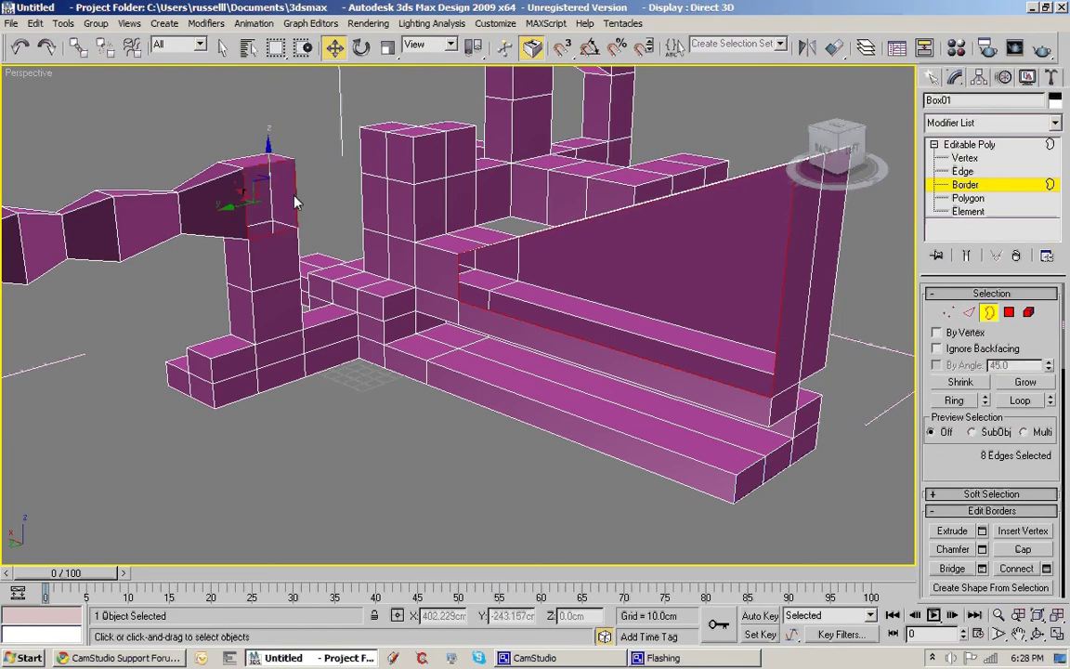
# Bridge the wall and post borders with 5 segments and a taper of -1.58.
pyautogui.click(982, 569)
pyautogui.scroll(4, 522, 282)
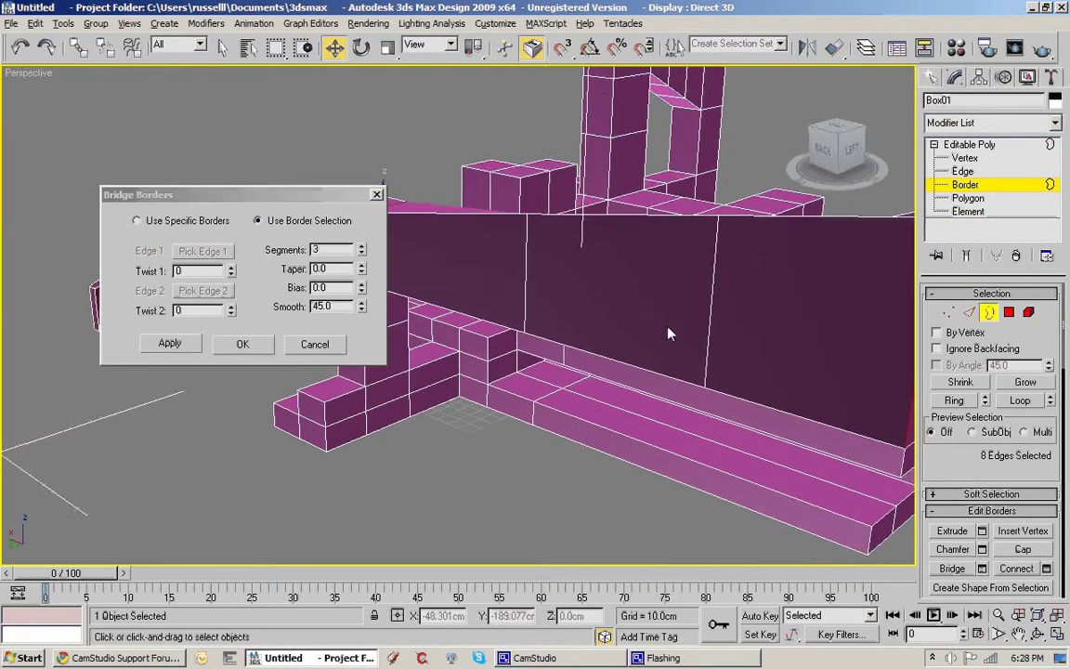
pyautogui.keyDown('alt'); pyautogui.moveTo(669, 332); pyautogui.dragTo(650, 316, button='middle'); pyautogui.keyUp('alt')
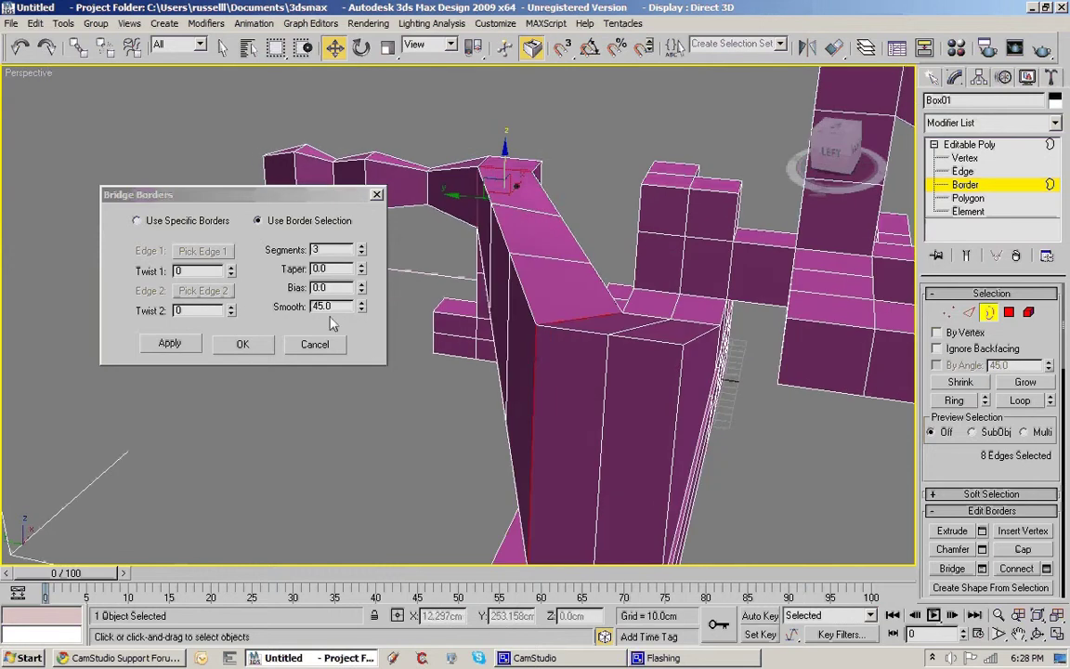
pyautogui.click(362, 248)
pyautogui.click(363, 247)
pyautogui.keyDown('alt'); pyautogui.moveTo(443, 382); pyautogui.dragTo(367, 320, button='middle'); pyautogui.keyUp('alt')
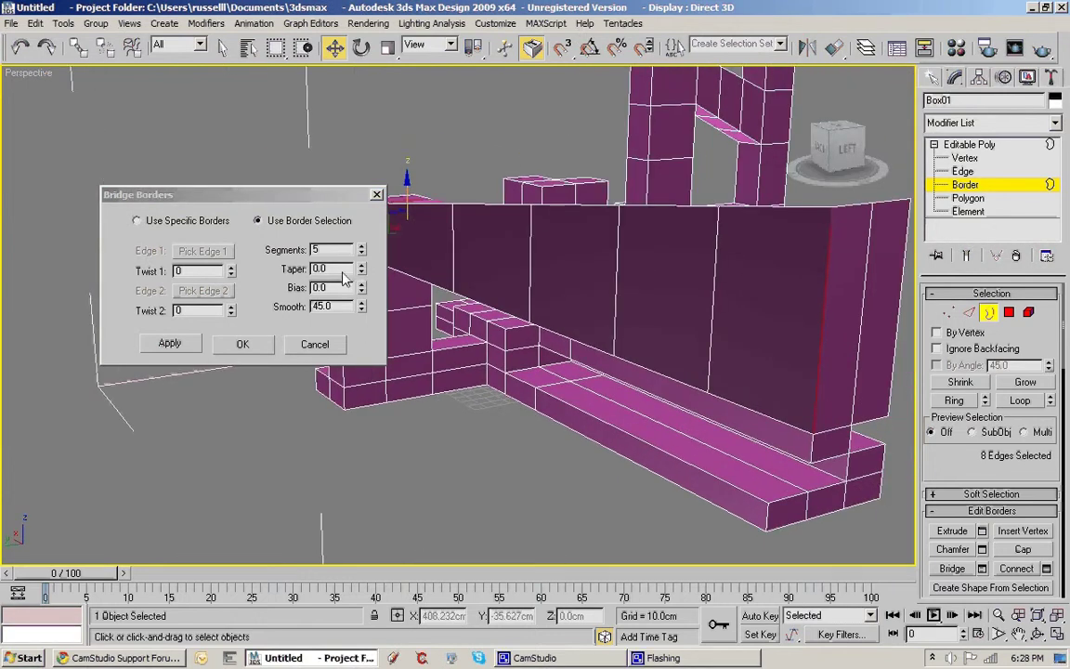
pyautogui.moveTo(362, 272); pyautogui.dragTo(376, 239)
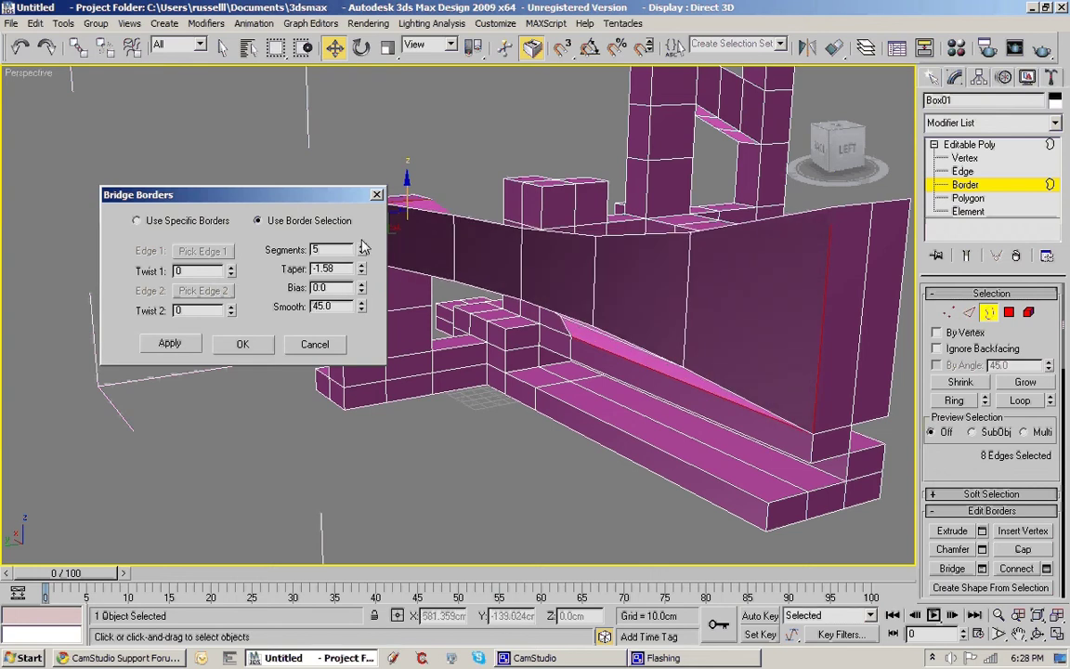
pyautogui.keyDown('alt'); pyautogui.moveTo(364, 247); pyautogui.dragTo(626, 439, button='middle'); pyautogui.keyUp('alt')
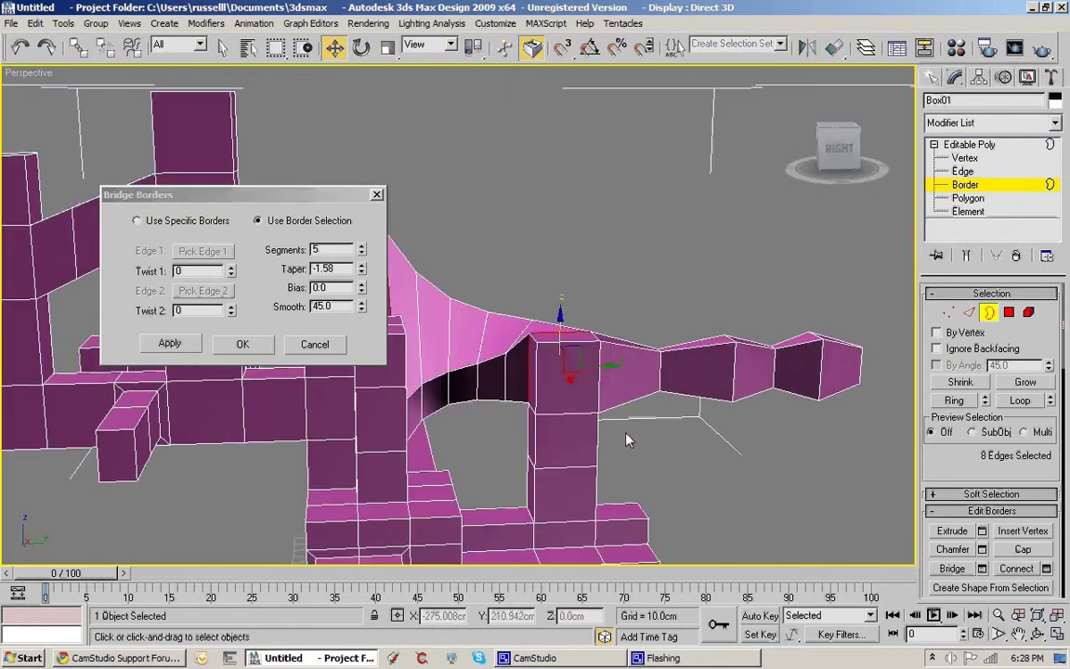
pyautogui.click(242, 344)
# Leave Border level and make a test render of the Perspective view, closing the rendered image.
pyautogui.keyDown('alt'); pyautogui.moveTo(420, 368); pyautogui.dragTo(501, 330, button='middle'); pyautogui.keyUp('alt')
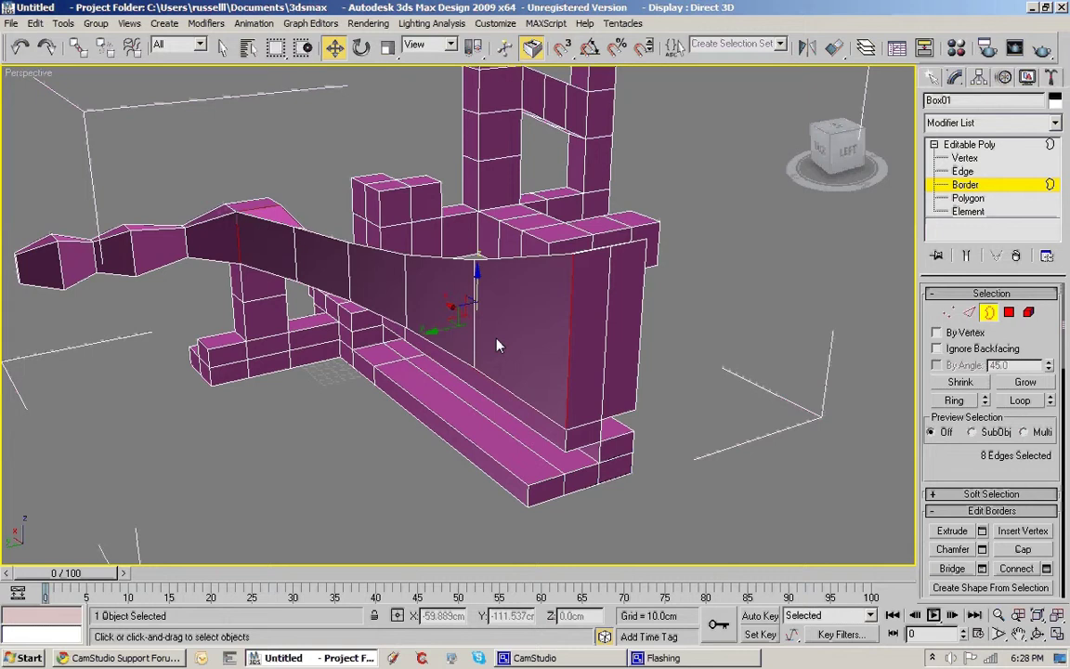
pyautogui.keyDown('alt'); pyautogui.moveTo(494, 346); pyautogui.dragTo(440, 339, button='middle'); pyautogui.keyUp('alt')
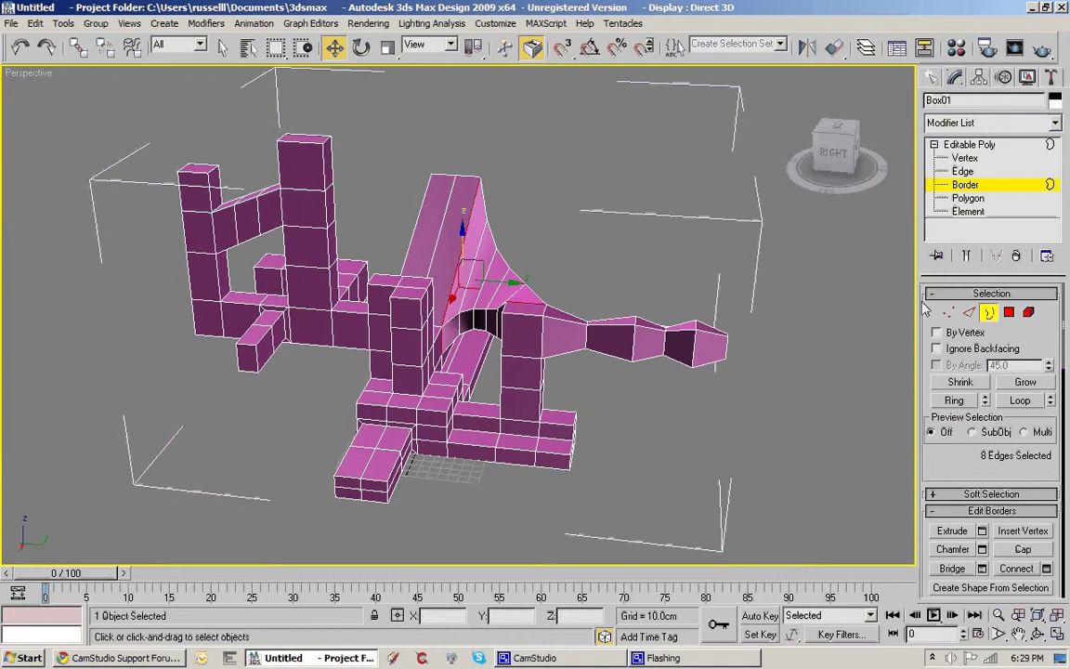
pyautogui.click(989, 313)
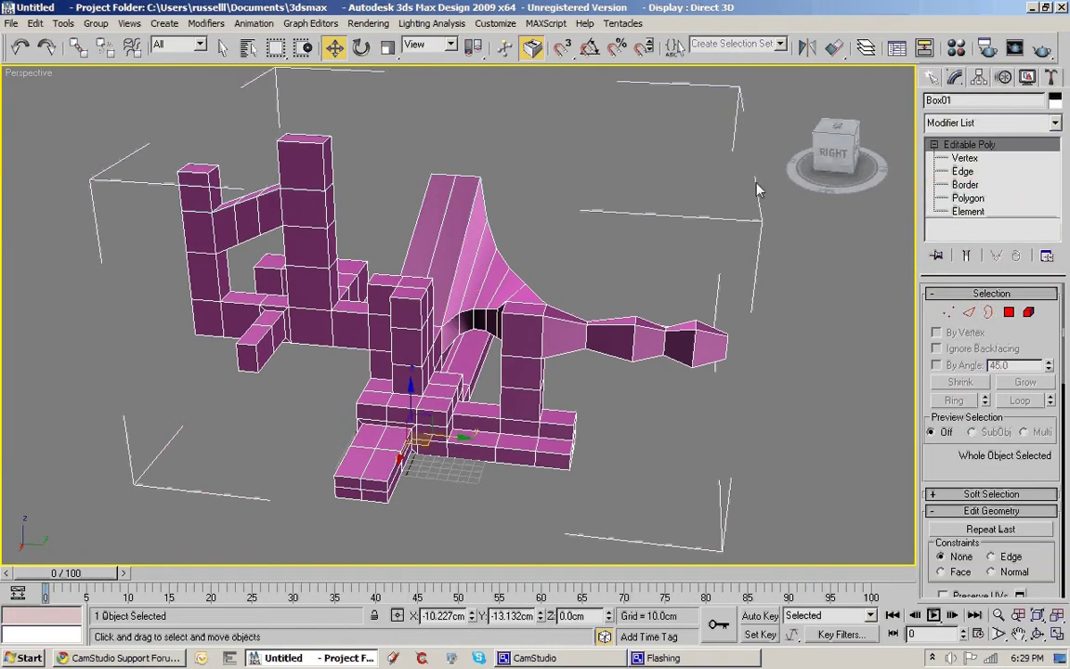
pyautogui.click(1043, 48)
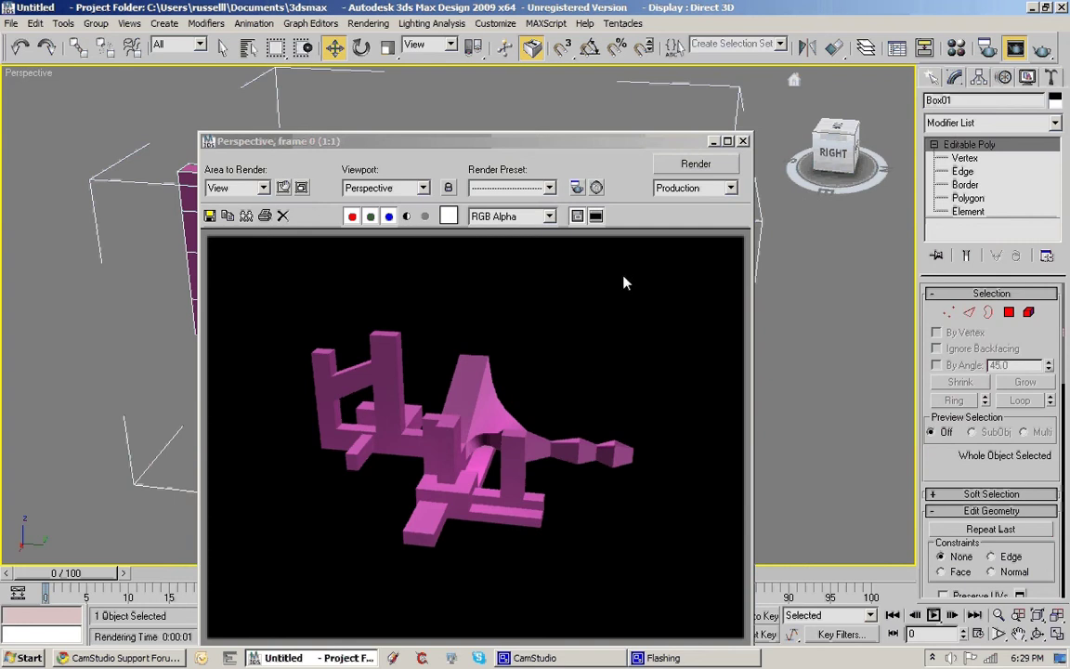
pyautogui.click(744, 140)
# Assign the Default Scanline Renderer as the production renderer in the render setup.
pyautogui.click(988, 47)
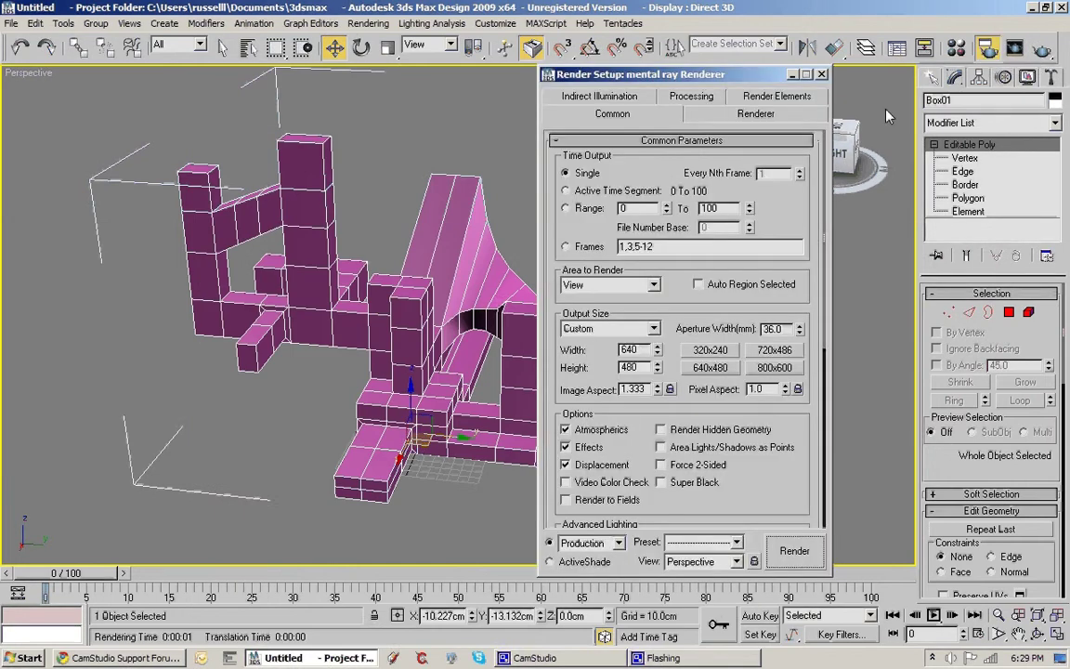
pyautogui.scroll(-6, 743, 398)
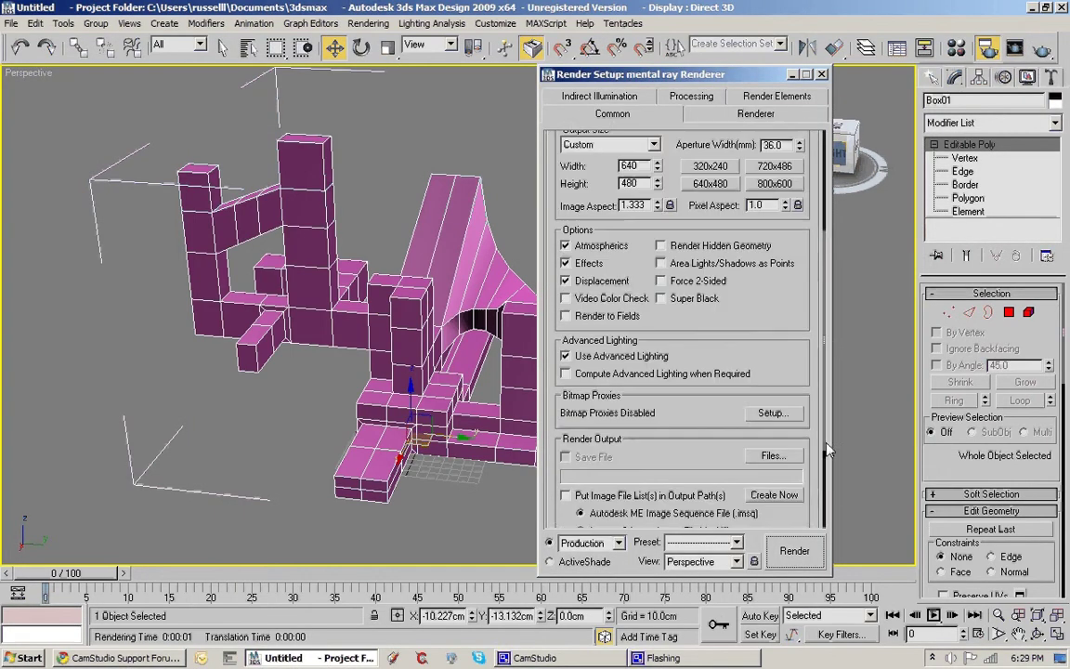
pyautogui.click(614, 518)
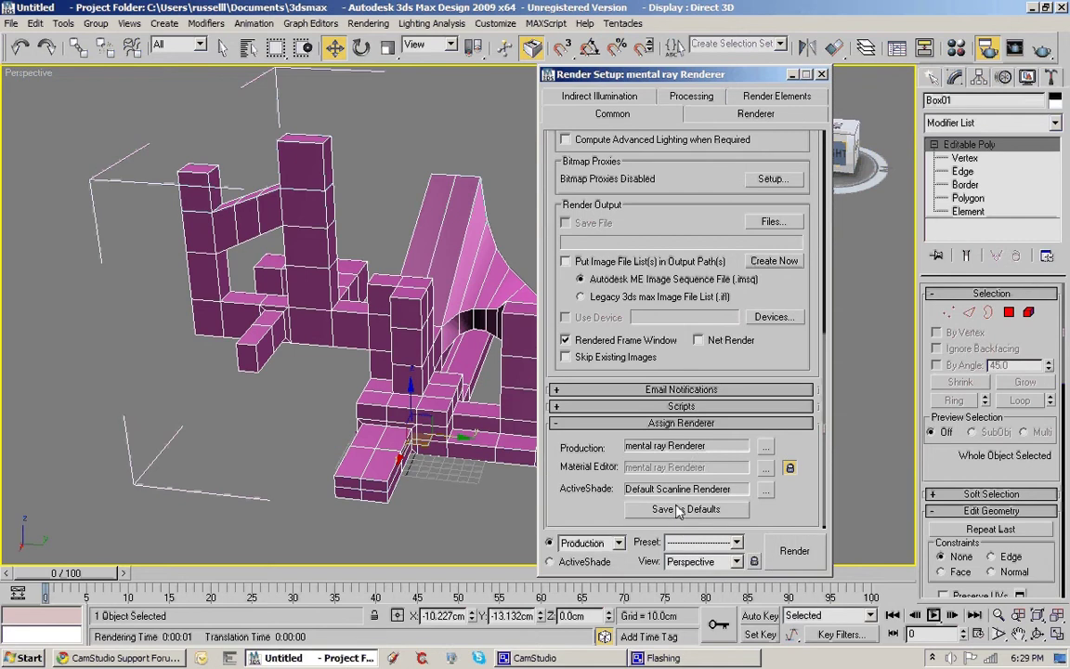
pyautogui.click(765, 447)
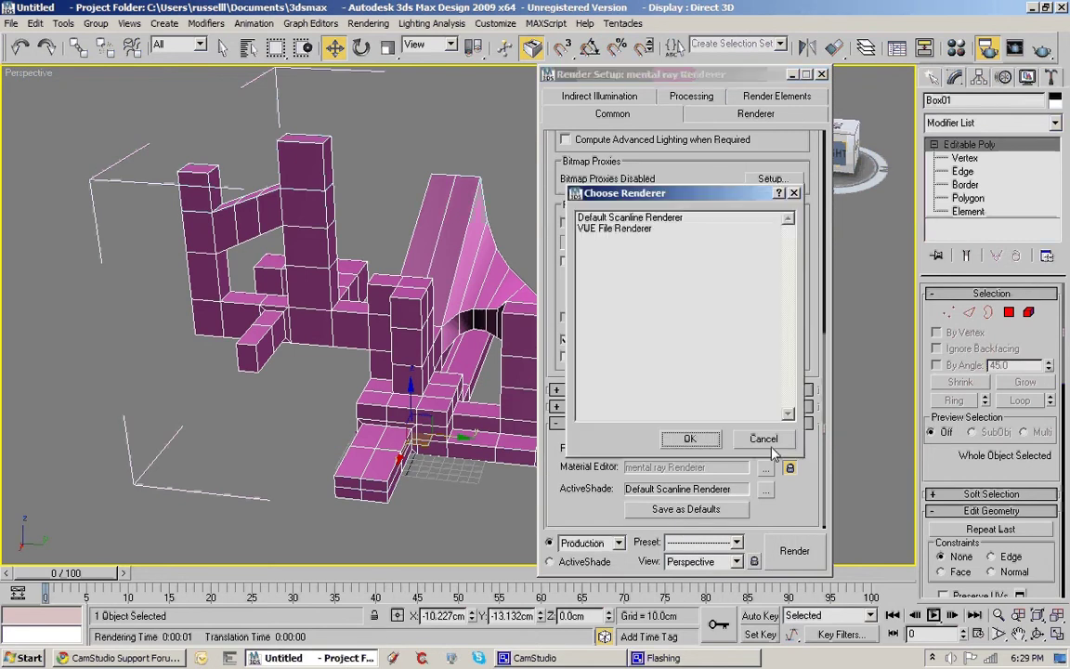
pyautogui.click(632, 217)
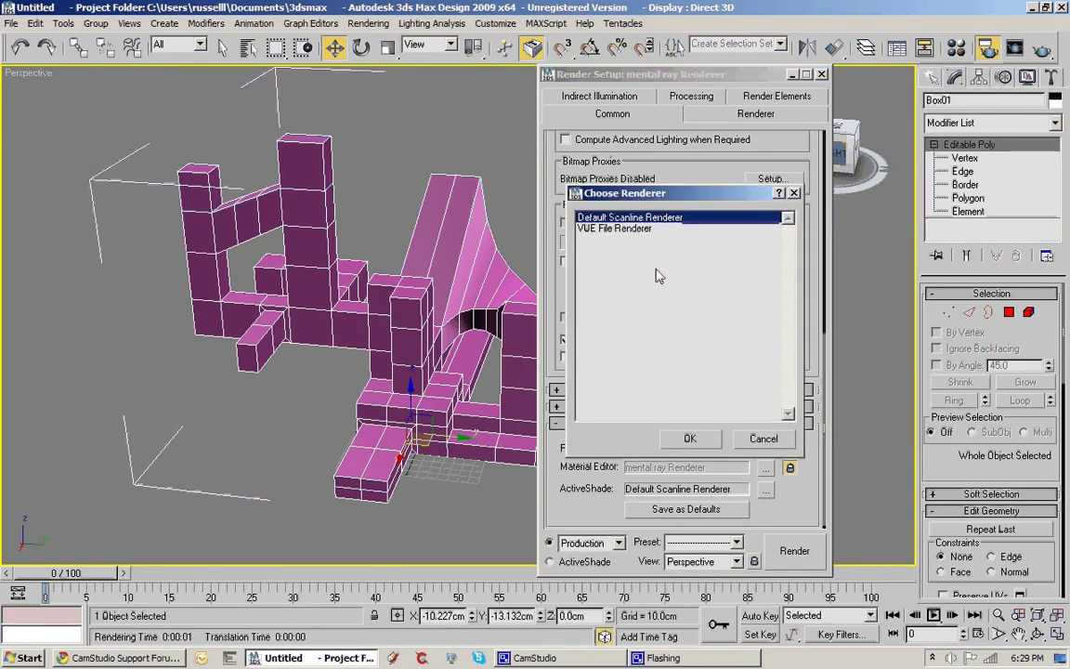
pyautogui.click(692, 439)
# Render the Perspective view with the scanline renderer, closing the rendered image and the render setup.
pyautogui.click(795, 551)
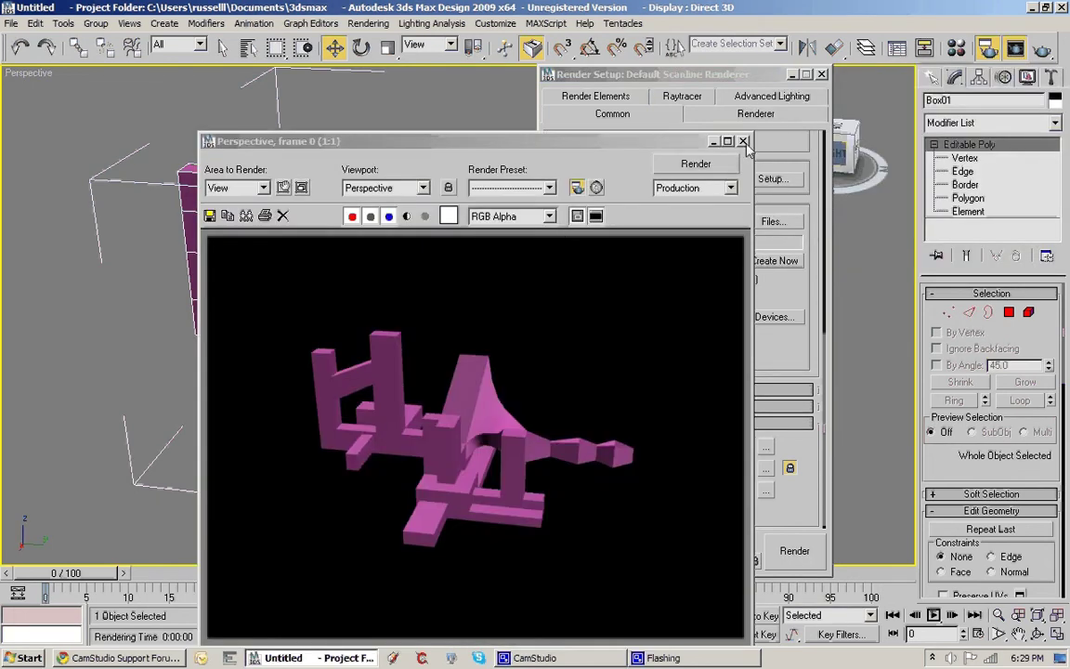
pyautogui.click(743, 141)
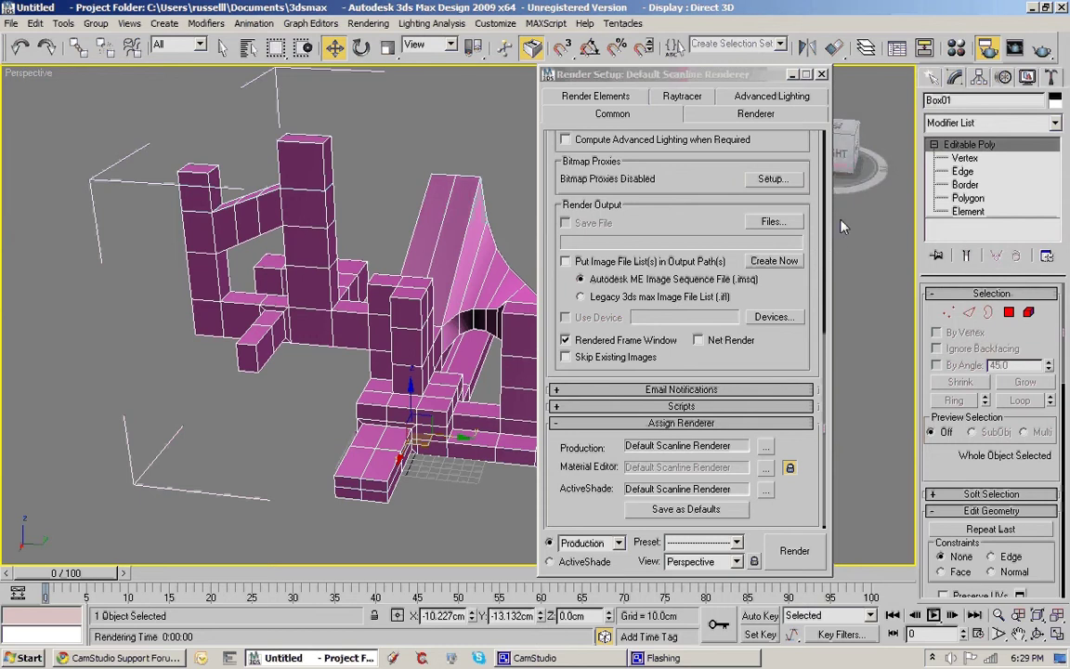
pyautogui.click(821, 74)
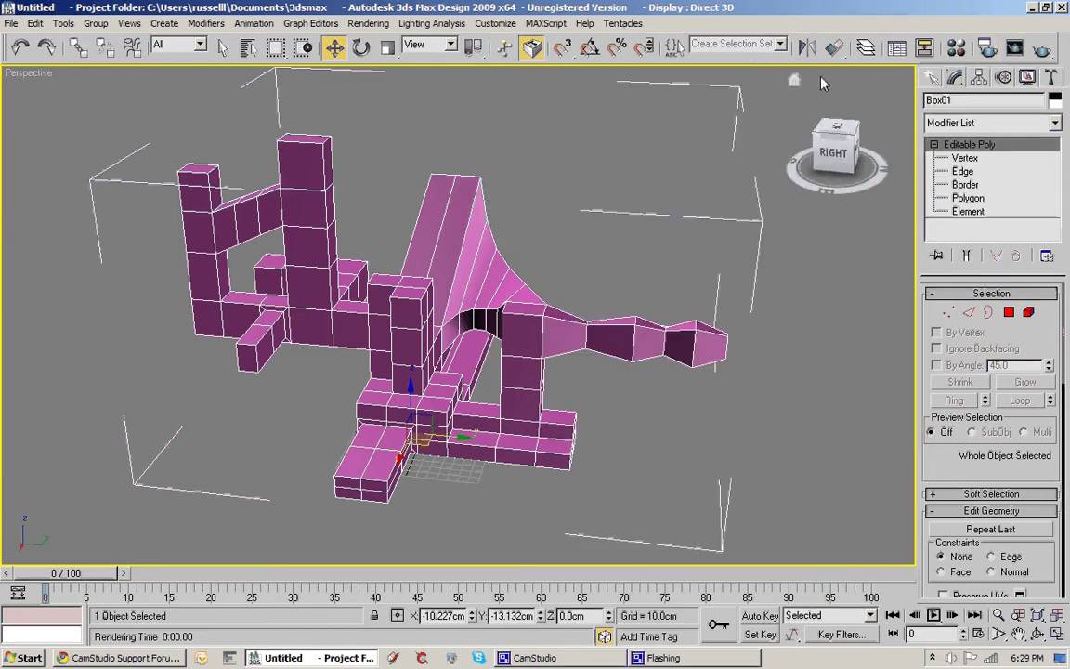
# Set the environment background colour to white.
pyautogui.keyDown('alt'); pyautogui.moveTo(647, 227); pyautogui.dragTo(675, 216, button='middle'); pyautogui.keyUp('alt')
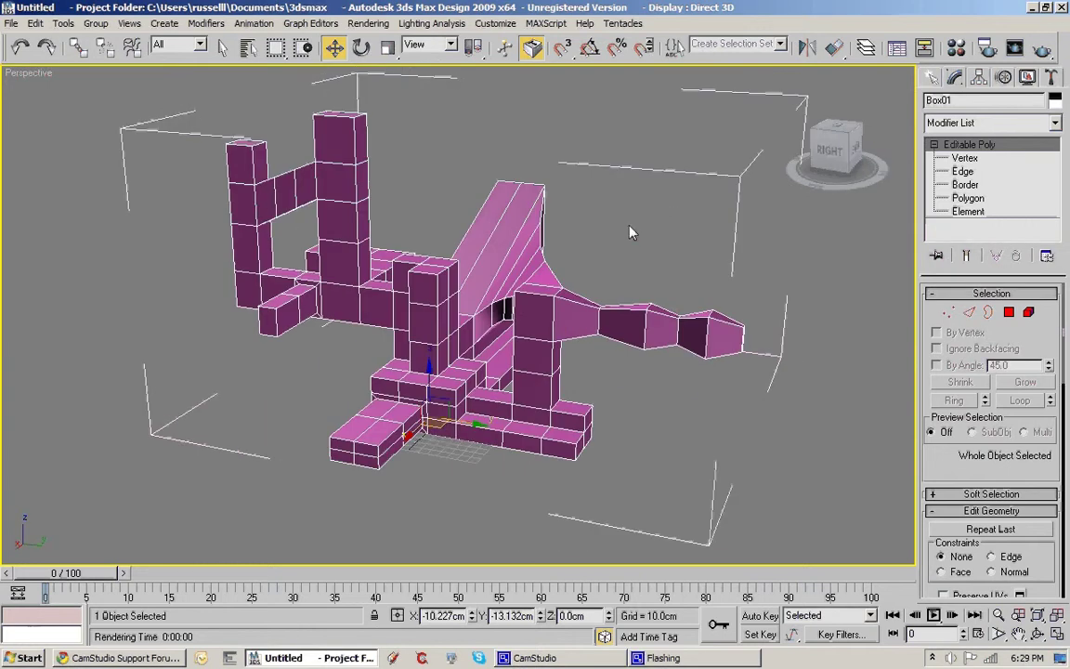
pyautogui.press('8')
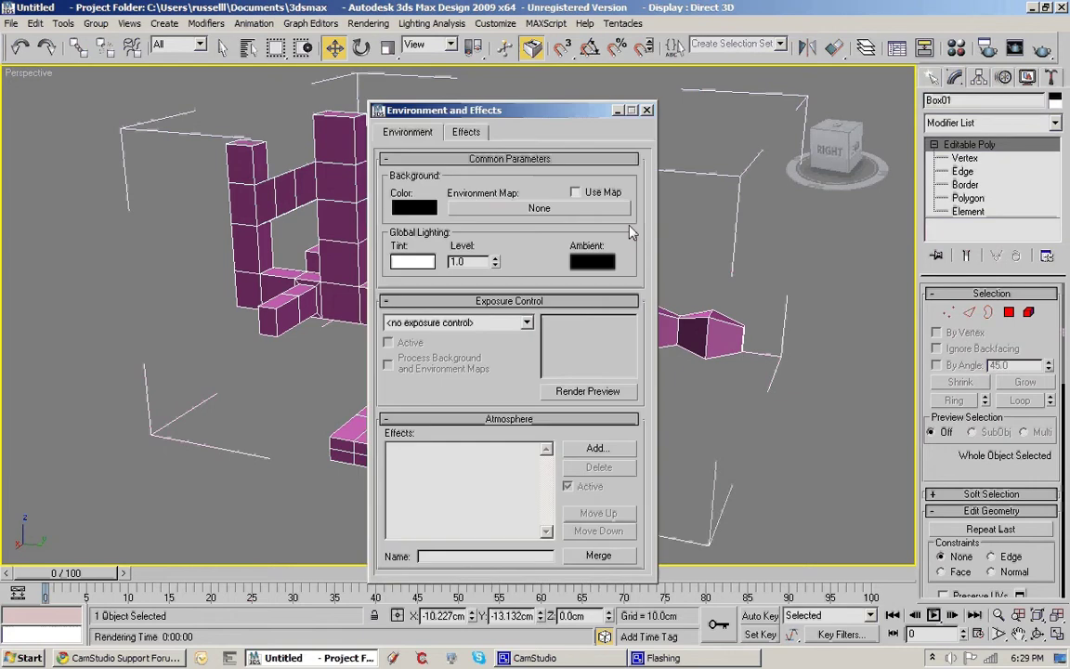
pyautogui.click(409, 208)
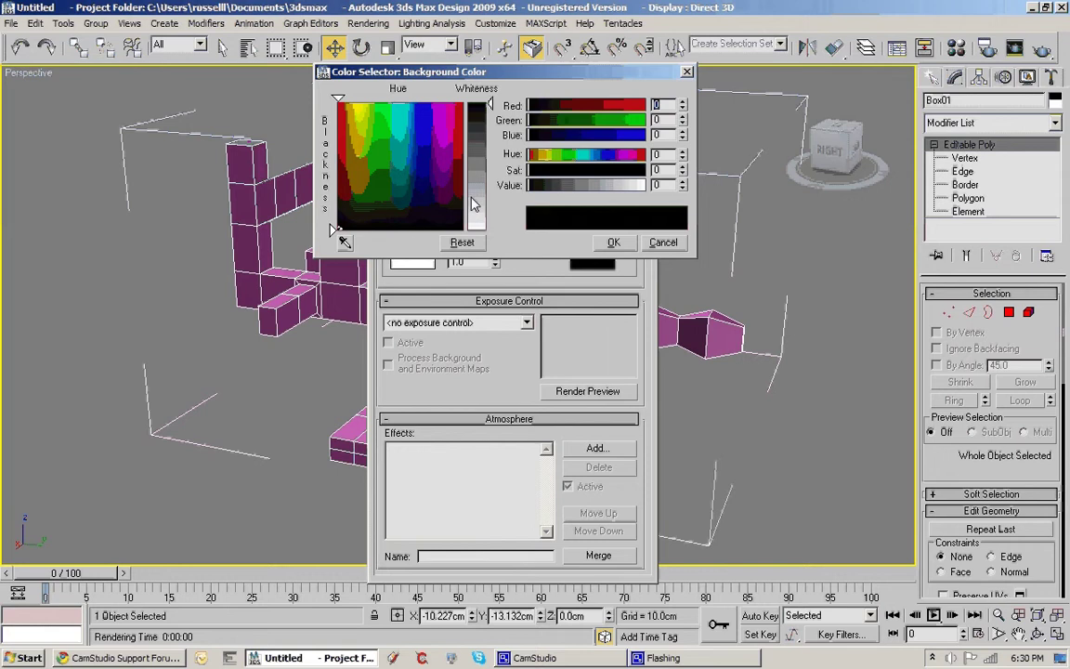
pyautogui.moveTo(476, 191); pyautogui.dragTo(474, 232)
pyautogui.click(613, 243)
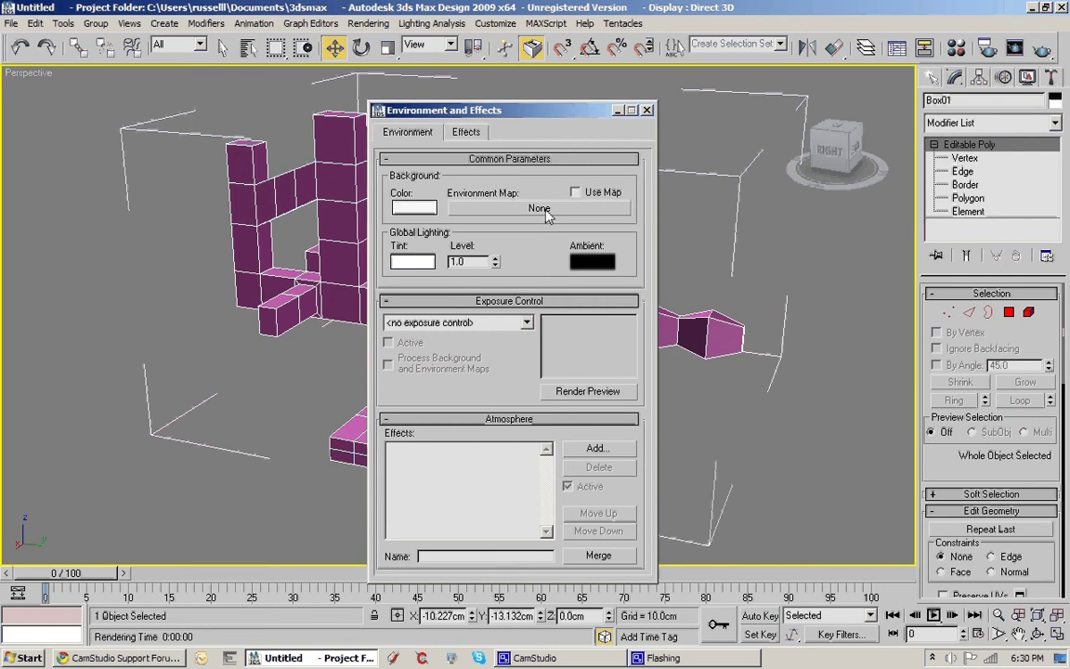
pyautogui.click(648, 109)
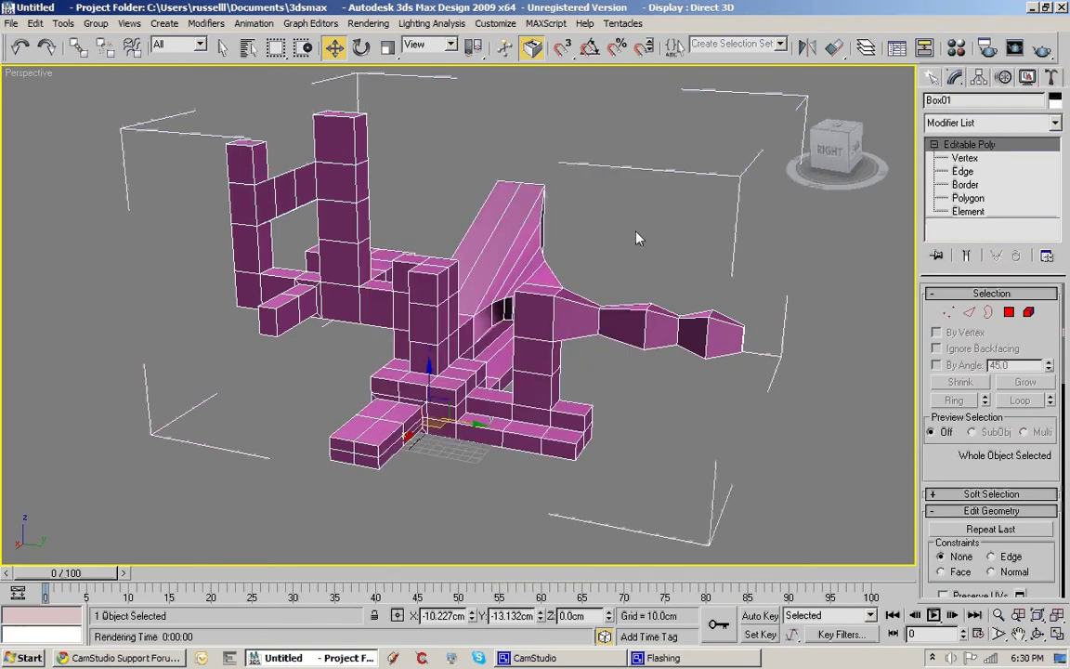
# Apply a MeshSmooth modifier to the box model.
pyautogui.moveTo(637, 232)
pyautogui.keyDown('alt'); pyautogui.mouseDown(button='middle')
pyautogui.moveTo(665, 203)
pyautogui.moveTo(636, 210)
pyautogui.moveTo(645, 214)
pyautogui.mouseUp(button='middle'); pyautogui.keyUp('alt')
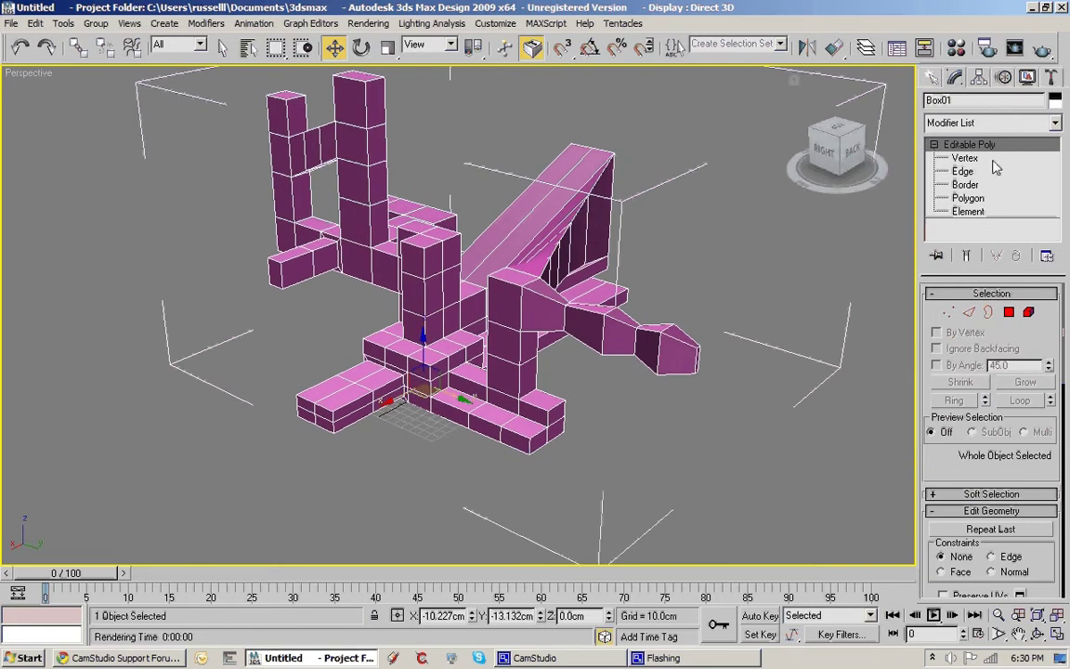
pyautogui.click(1055, 123)
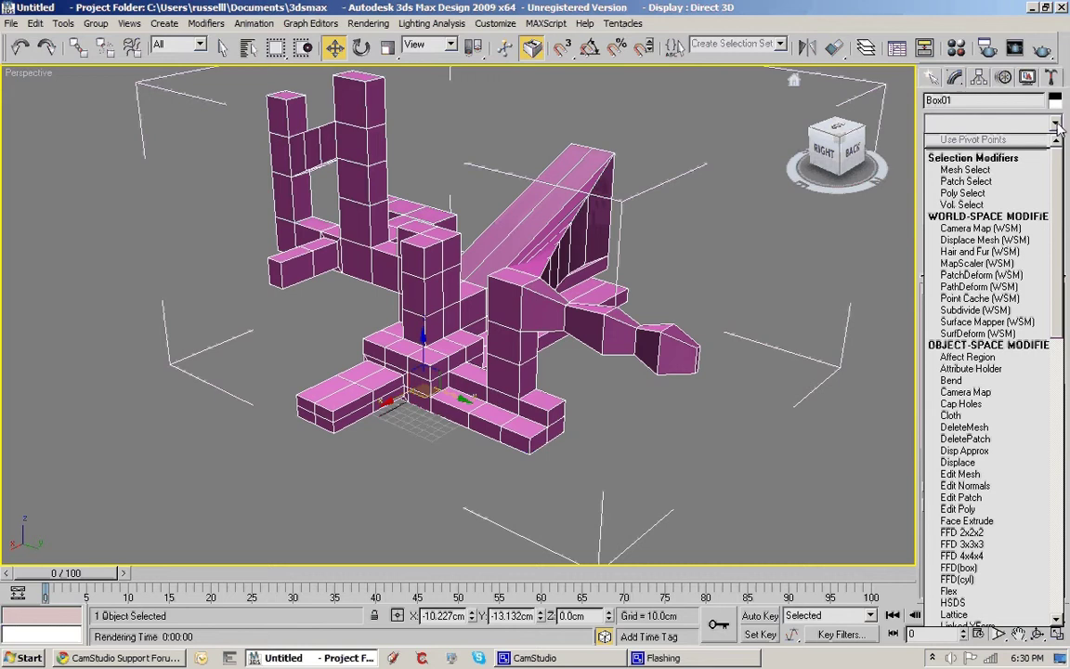
pyautogui.moveTo(1057, 163); pyautogui.dragTo(1065, 325)
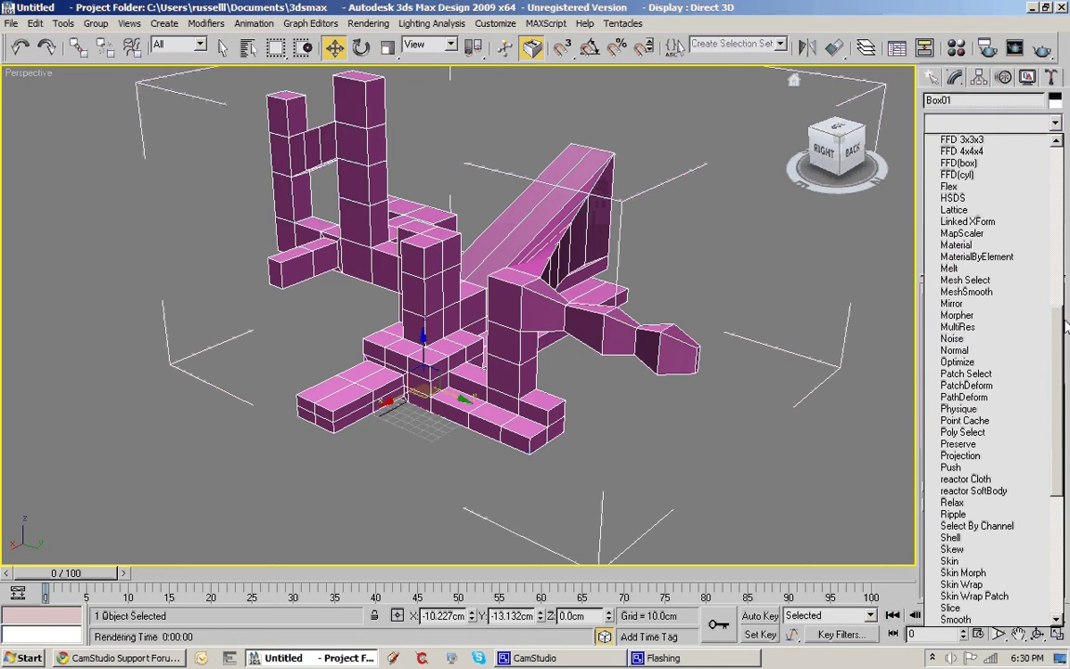
pyautogui.moveTo(1066, 321); pyautogui.dragTo(1066, 316)
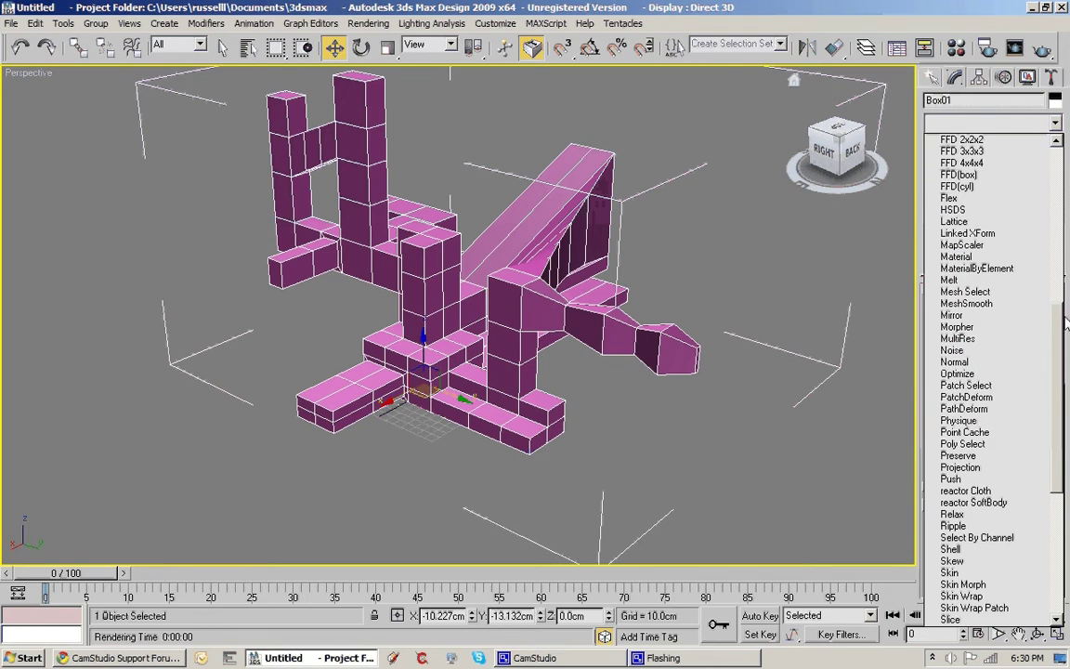
pyautogui.click(964, 303)
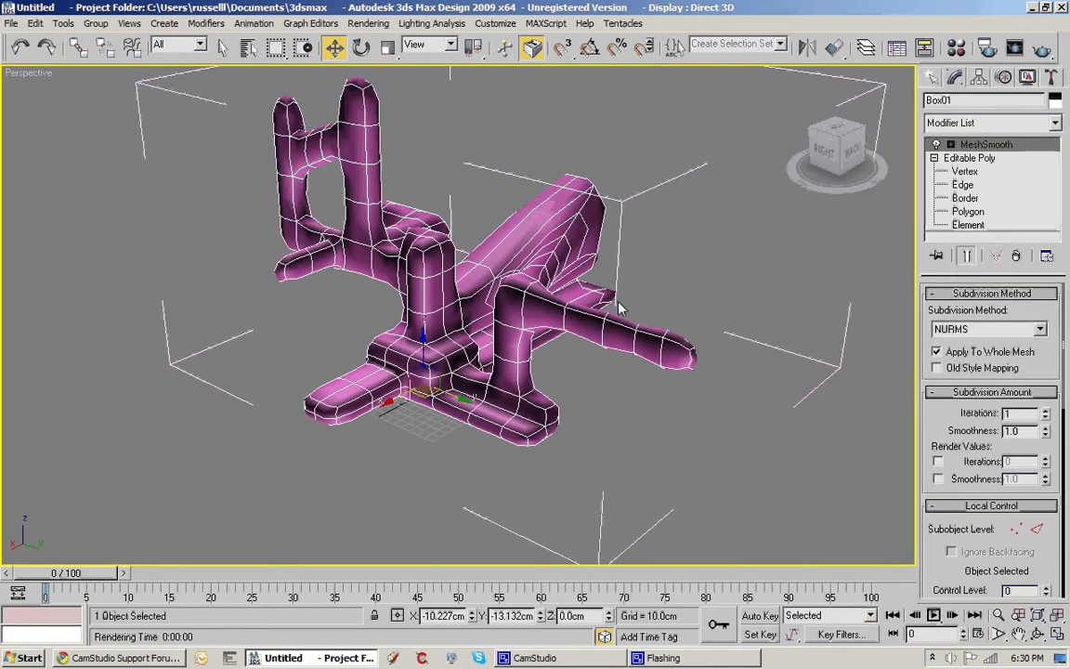
# Set the MeshSmooth subdivision iterations to 2 and show its control cage.
pyautogui.keyDown('alt'); pyautogui.moveTo(800, 277); pyautogui.dragTo(734, 302, button='middle'); pyautogui.keyUp('alt')
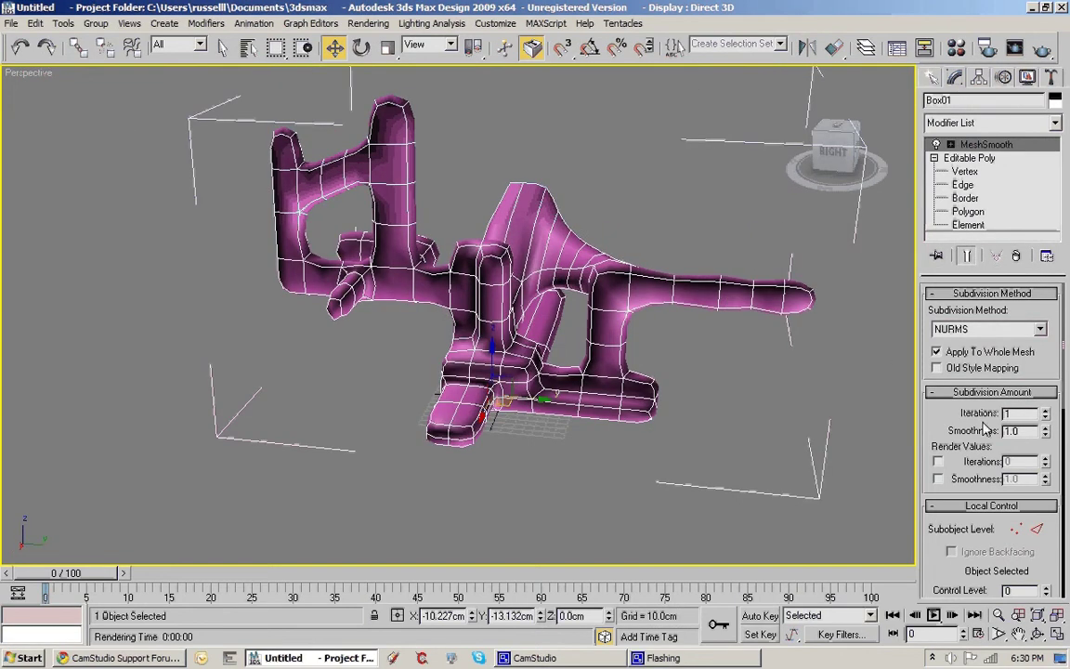
pyautogui.click(1045, 412)
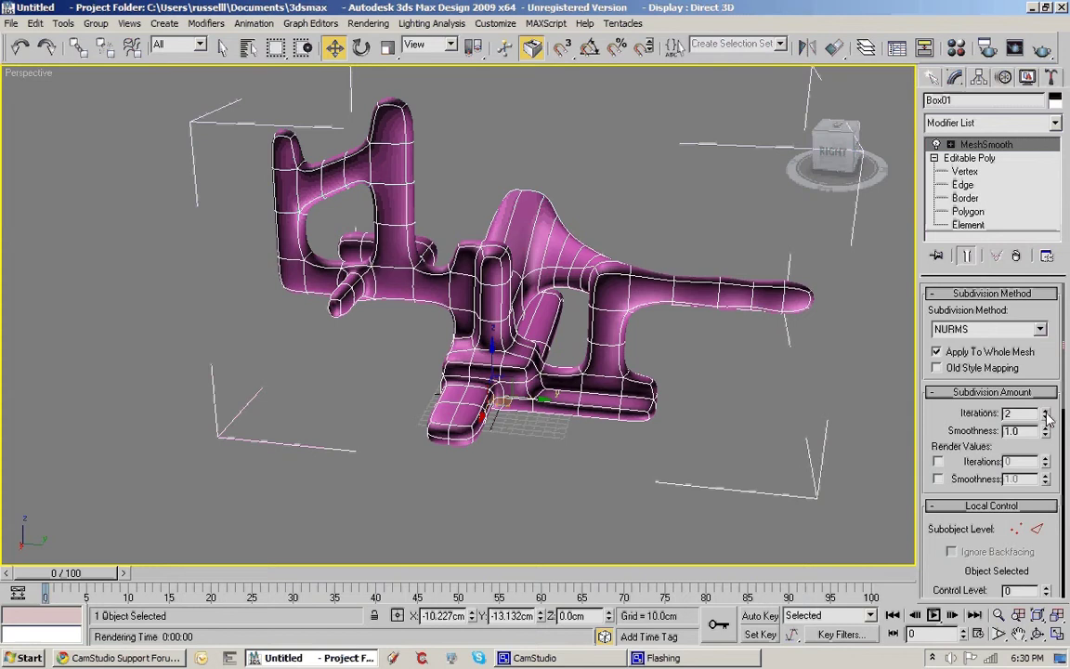
pyautogui.moveTo(771, 367)
pyautogui.keyDown('alt'); pyautogui.mouseDown(button='middle')
pyautogui.moveTo(530, 356)
pyautogui.moveTo(765, 363)
pyautogui.mouseUp(button='middle'); pyautogui.keyUp('alt')
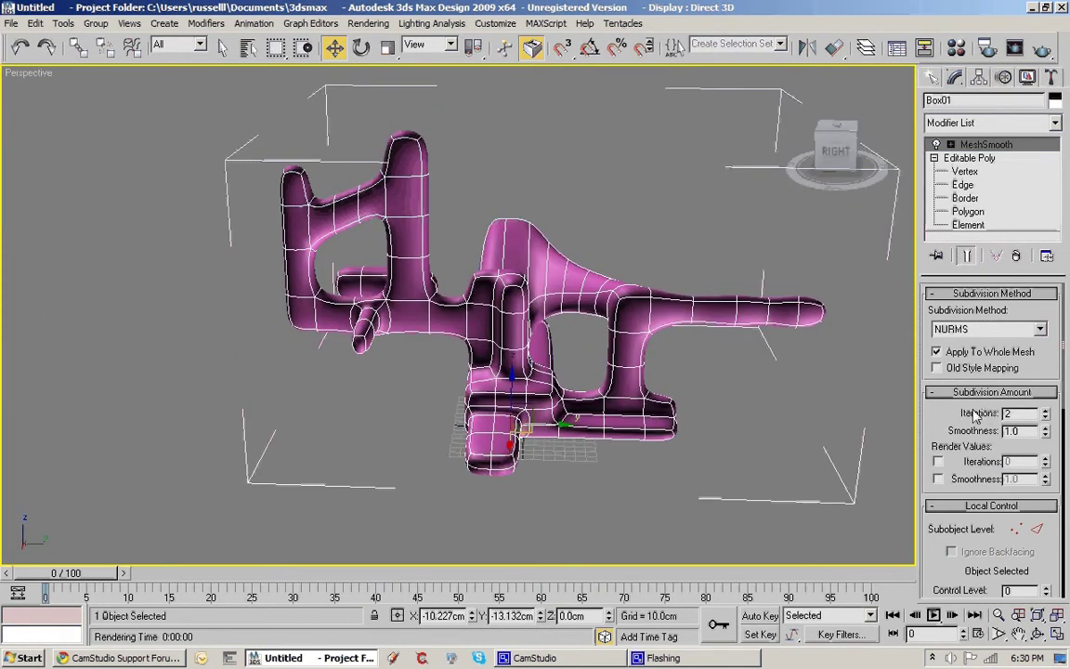
pyautogui.scroll(-3, 976, 416)
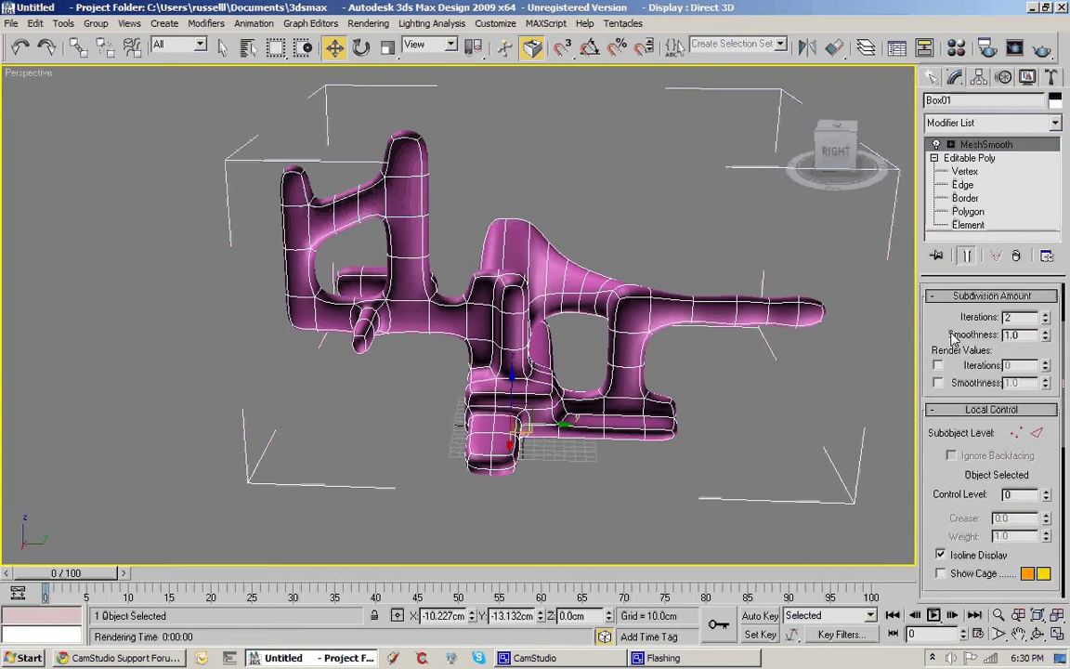
pyautogui.scroll(-1, 966, 436)
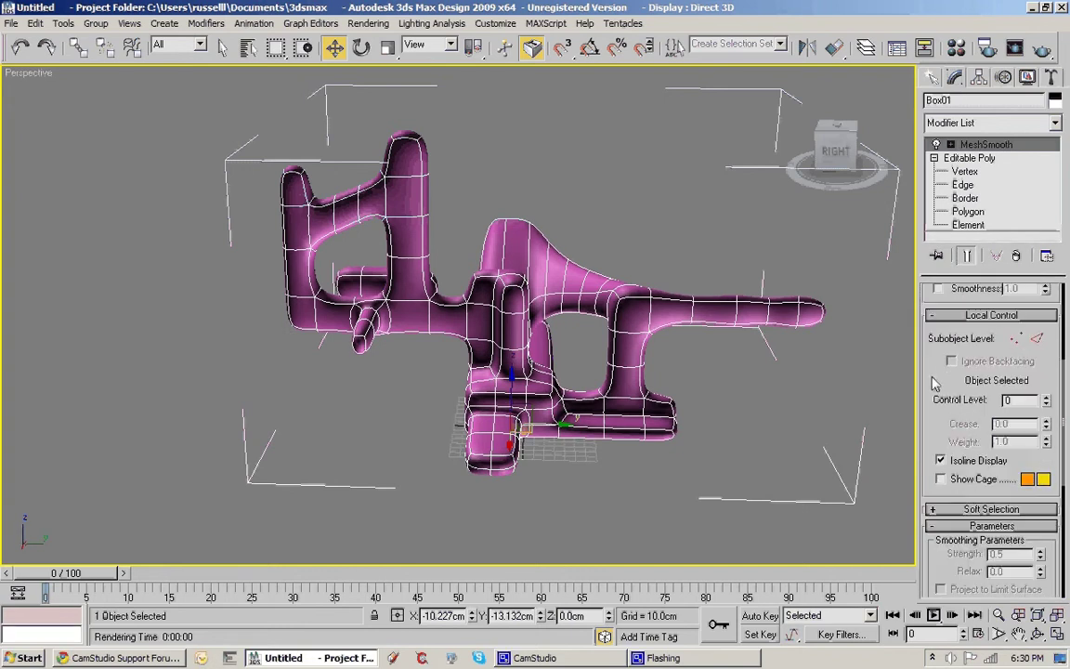
pyautogui.click(941, 481)
pyautogui.keyDown('alt'); pyautogui.moveTo(595, 269); pyautogui.dragTo(657, 296, button='middle'); pyautogui.keyUp('alt')
# At MeshSmooth Vertex level, raise the two upper cage vertices at the tapered arm's tip to form an upturned end.
pyautogui.click(950, 145)
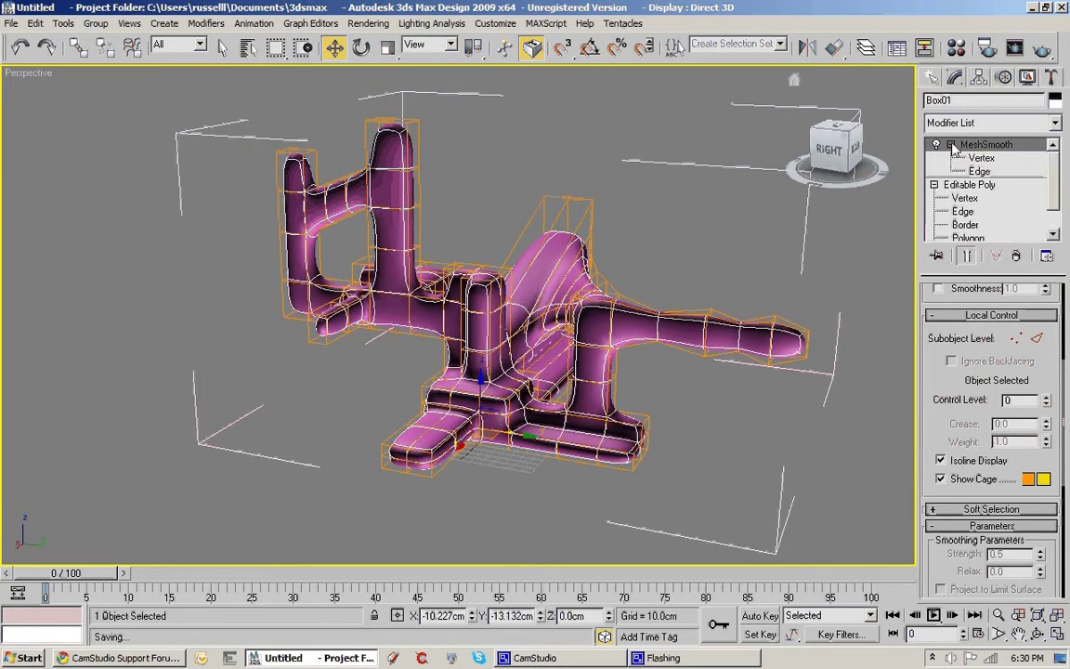
pyautogui.click(976, 159)
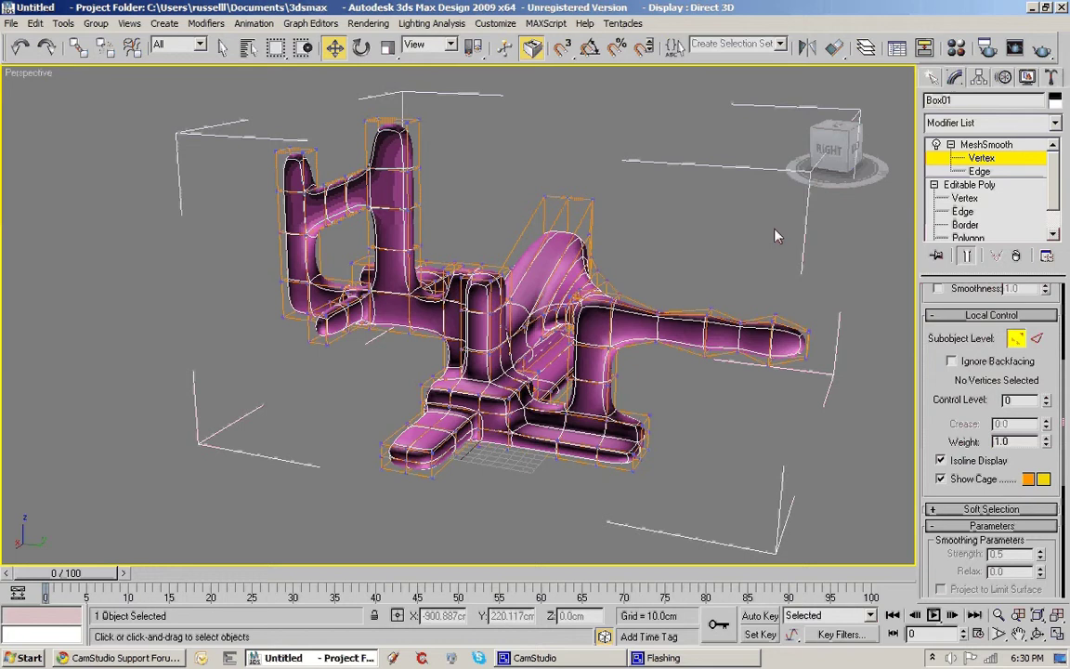
pyautogui.keyDown('alt'); pyautogui.moveTo(775, 230); pyautogui.dragTo(725, 261, button='middle'); pyautogui.keyUp('alt')
pyautogui.moveTo(721, 248); pyautogui.dragTo(744, 314)
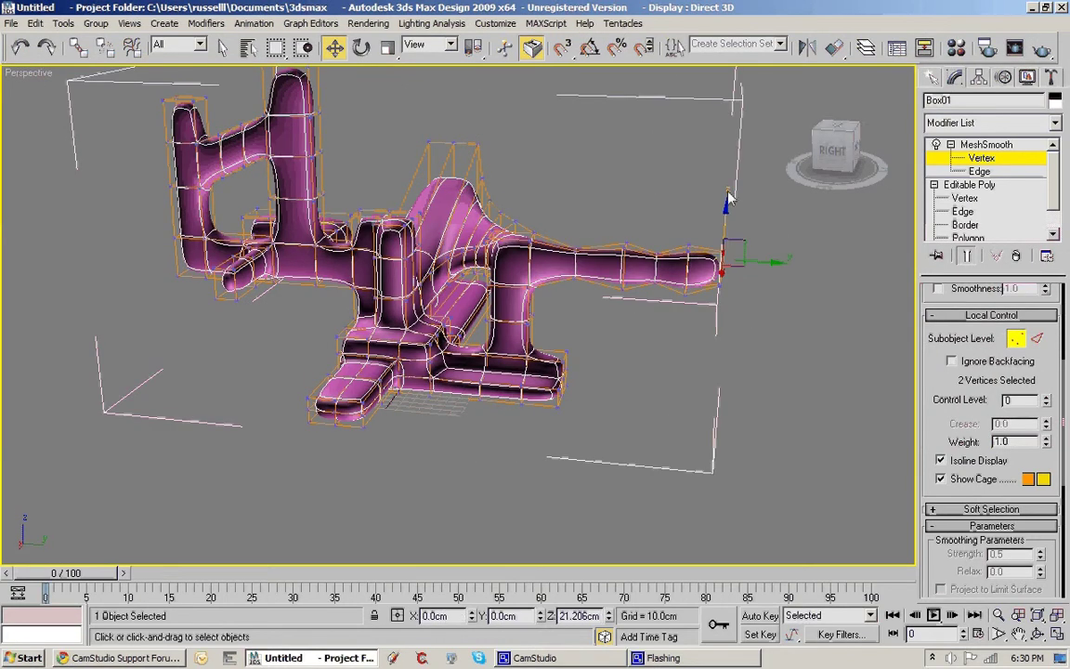
pyautogui.moveTo(729, 230); pyautogui.dragTo(741, 142)
# Scale the ring of four cage vertices midway along the tapered arm uniformly to about 334%.
pyautogui.moveTo(597, 209); pyautogui.dragTo(635, 308)
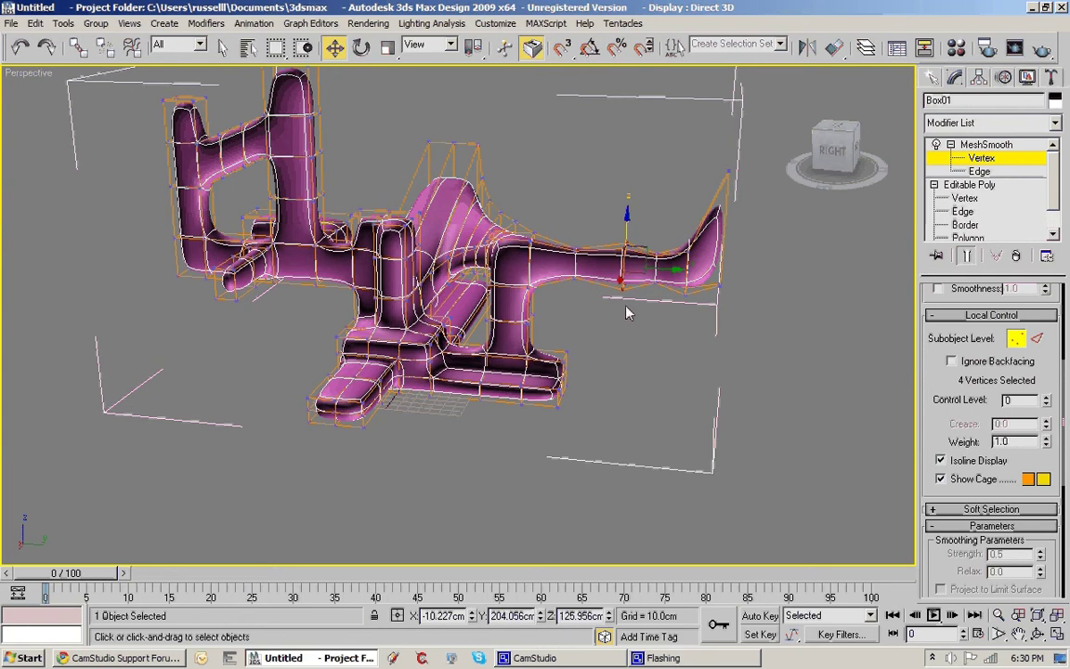
pyautogui.press('r')
pyautogui.moveTo(628, 264); pyautogui.dragTo(625, 57)
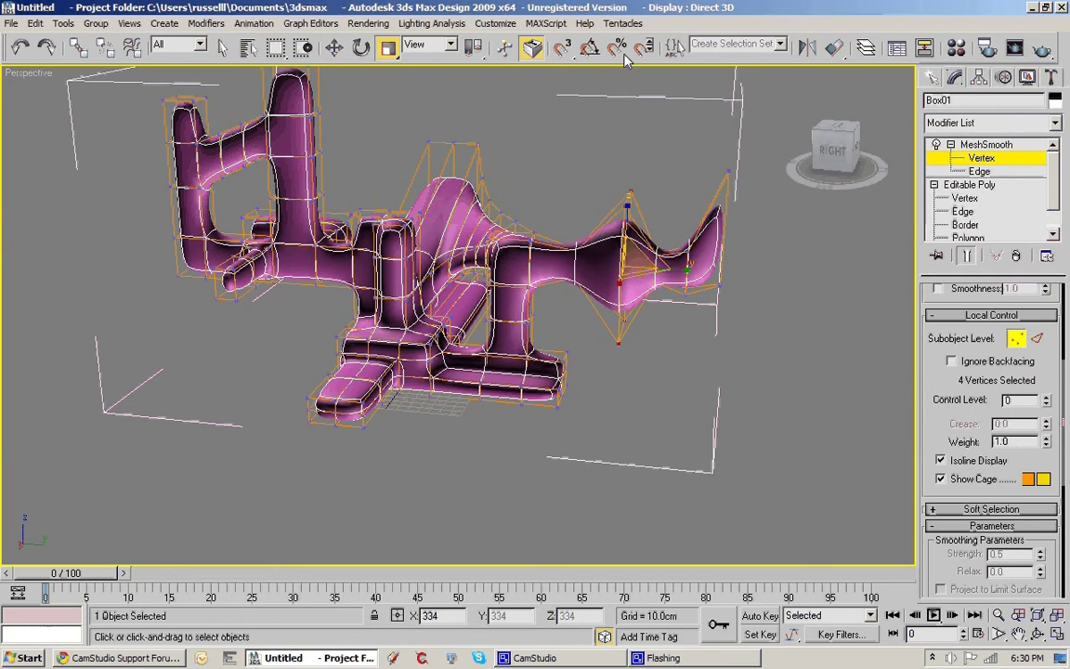
# Pull the low foot block's end vertices outward along X and raise the five cage vertices midway along its top.
pyautogui.keyDown('alt'); pyautogui.moveTo(581, 348); pyautogui.dragTo(442, 406, button='middle'); pyautogui.keyUp('alt')
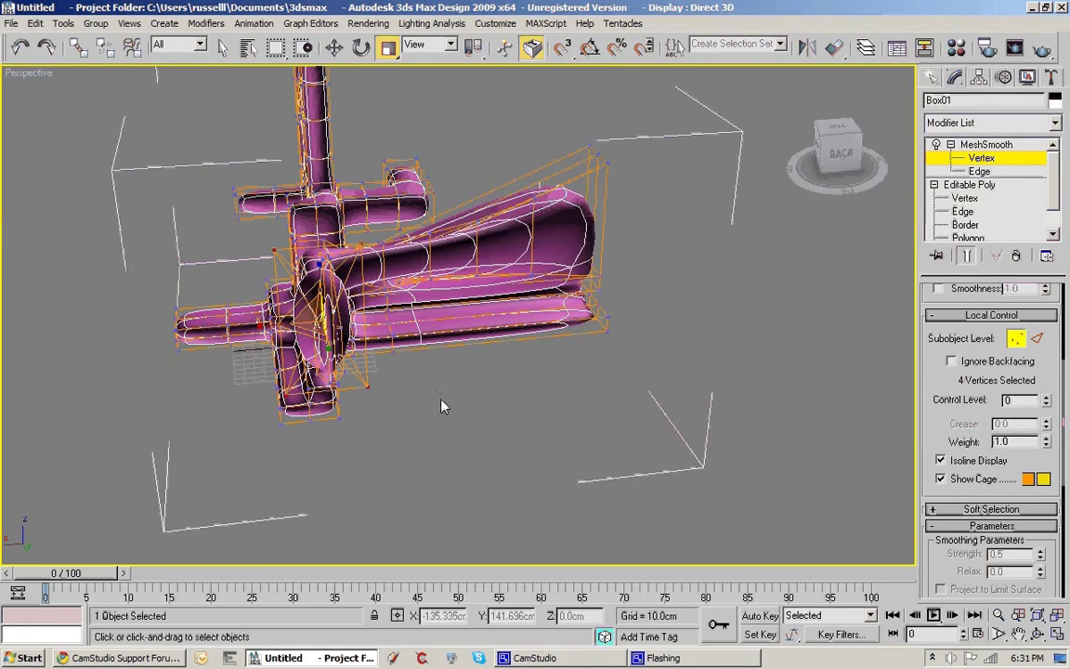
pyautogui.moveTo(152, 280); pyautogui.dragTo(204, 376)
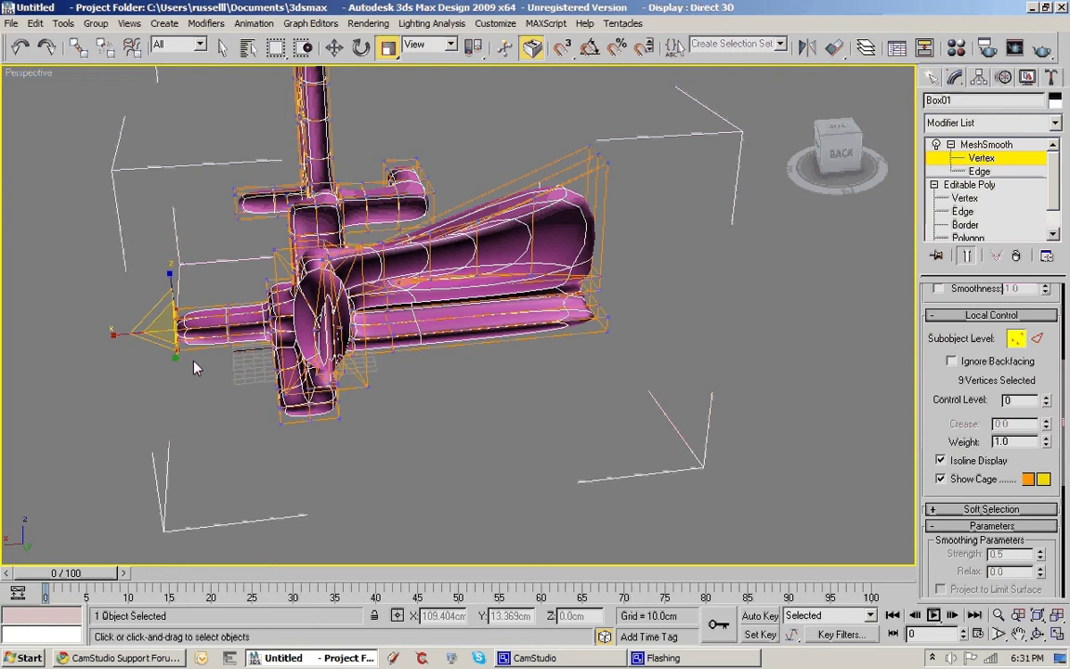
pyautogui.press('w')
pyautogui.moveTo(144, 339); pyautogui.dragTo(14, 342)
pyautogui.moveTo(218, 288); pyautogui.dragTo(238, 333)
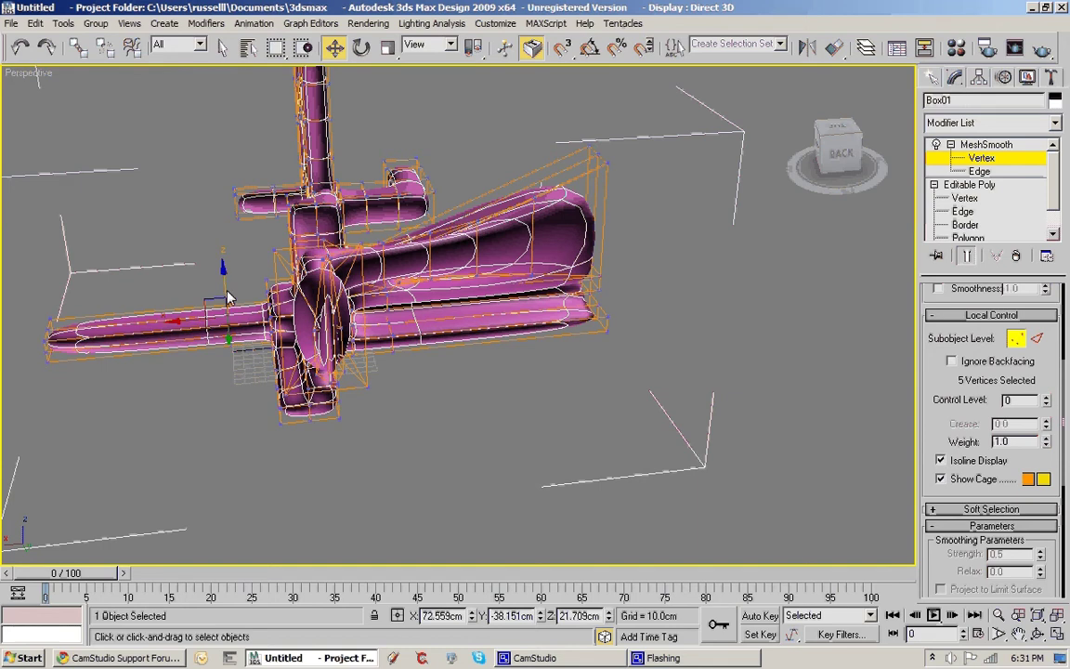
pyautogui.moveTo(228, 298); pyautogui.dragTo(219, 214)
# Rotate the upper cage vertices of the two bridged tall posts about 93 degrees around Z to twist them.
pyautogui.keyDown('alt'); pyautogui.moveTo(219, 214); pyautogui.dragTo(172, 478, button='middle'); pyautogui.keyUp('alt')
pyautogui.moveTo(403, 133); pyautogui.dragTo(588, 283)
pyautogui.press('e')
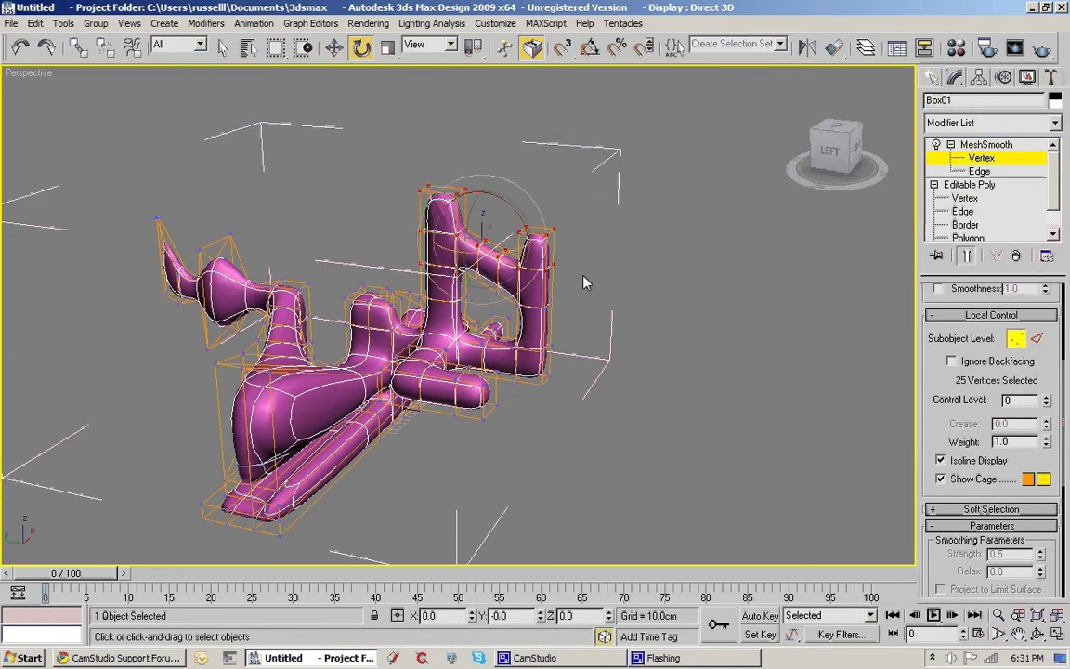
pyautogui.moveTo(508, 260); pyautogui.dragTo(641, 236)
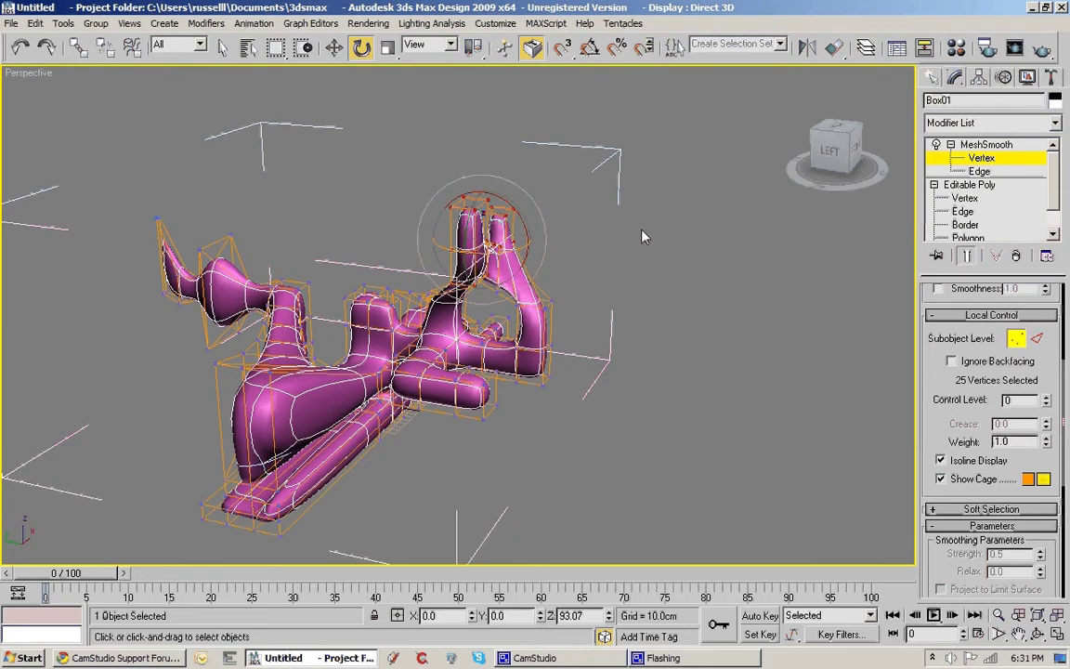
# Leave MeshSmooth Vertex level, deselect the model and inspect the smoothed shape from other angles.
pyautogui.keyDown('alt'); pyautogui.moveTo(643, 234); pyautogui.dragTo(578, 299, button='middle'); pyautogui.keyUp('alt')
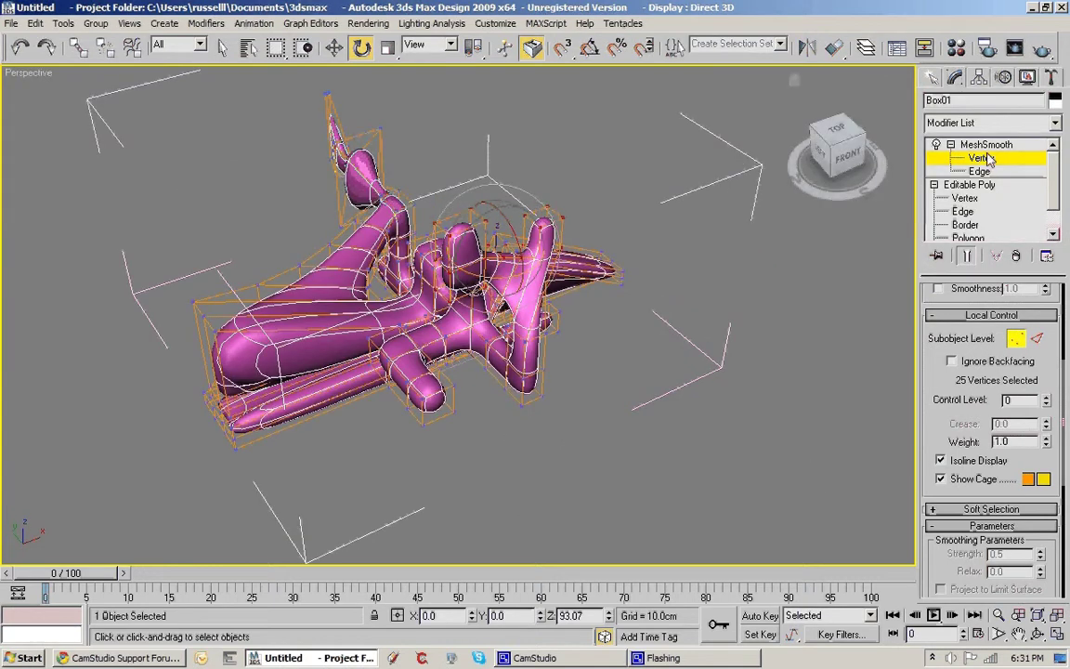
pyautogui.click(985, 145)
pyautogui.click(707, 303)
pyautogui.keyDown('alt'); pyautogui.moveTo(707, 303); pyautogui.dragTo(370, 212, button='middle'); pyautogui.keyUp('alt')
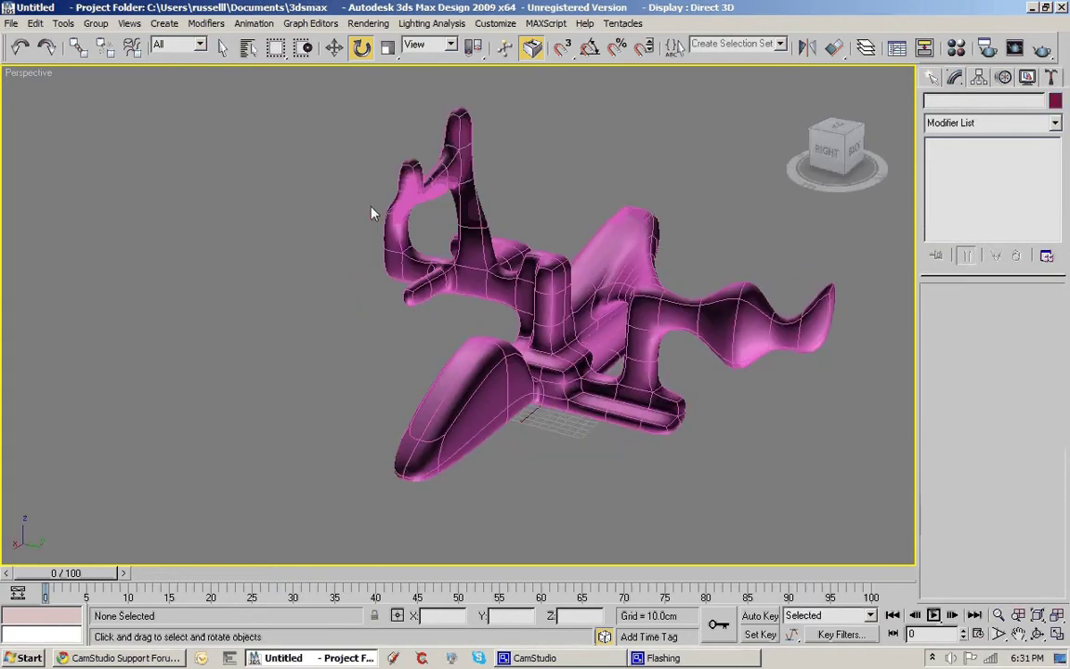
# Try a Lattice modifier on the smoothed model, inspect the struts up close and remove the modifier.
pyautogui.click(507, 256)
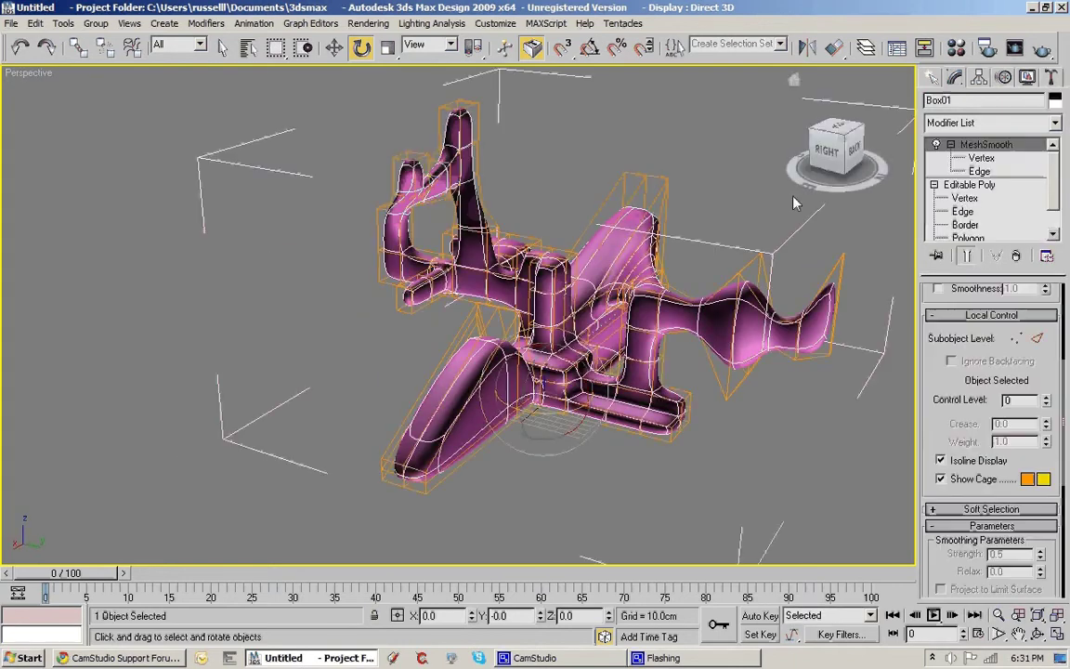
pyautogui.click(951, 145)
pyautogui.click(1056, 128)
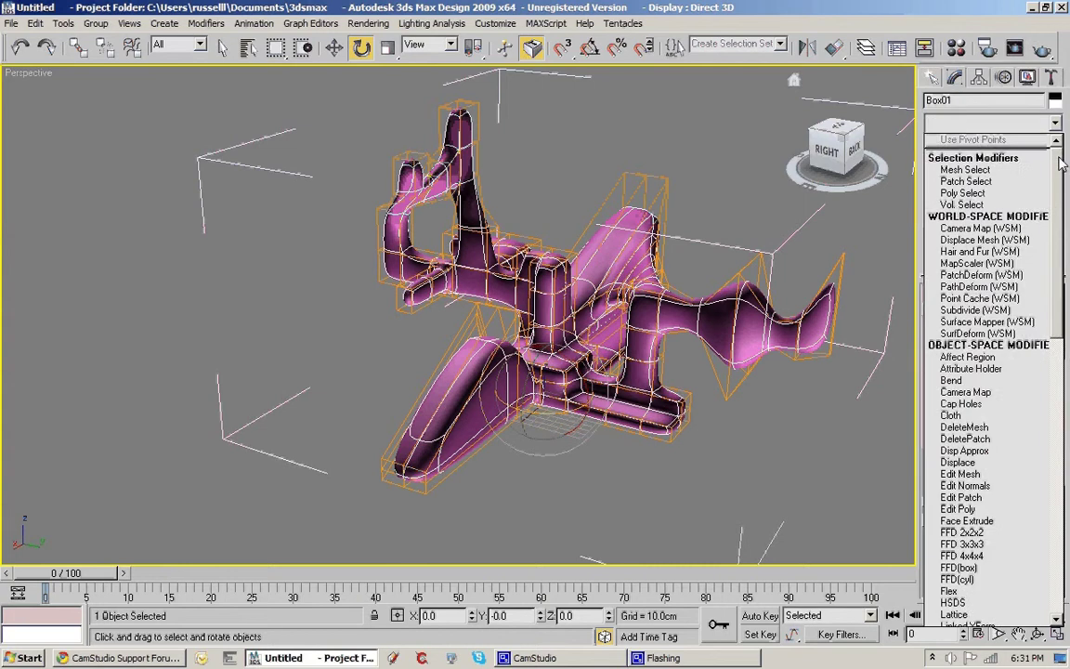
pyautogui.scroll(-1, 1060, 186)
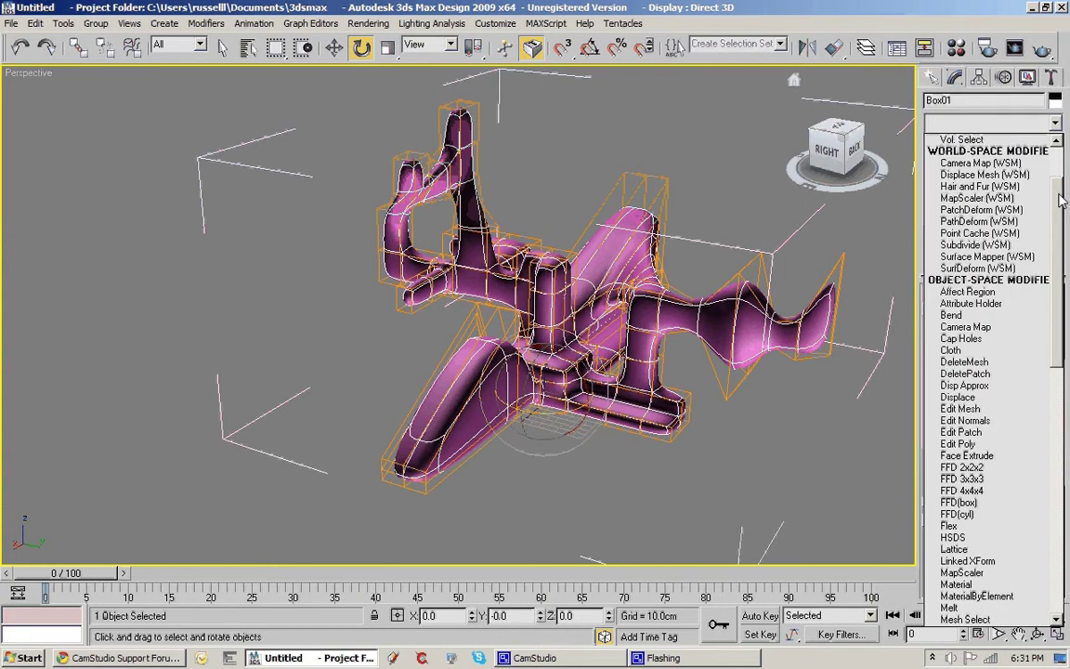
pyautogui.moveTo(1062, 198); pyautogui.dragTo(1063, 268)
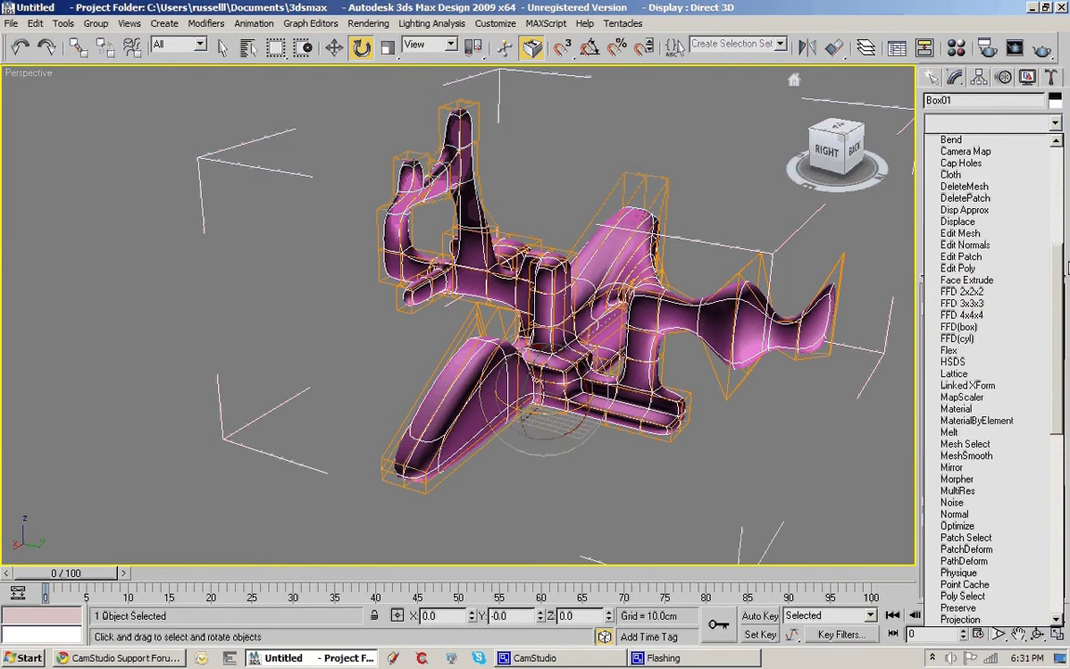
pyautogui.click(996, 373)
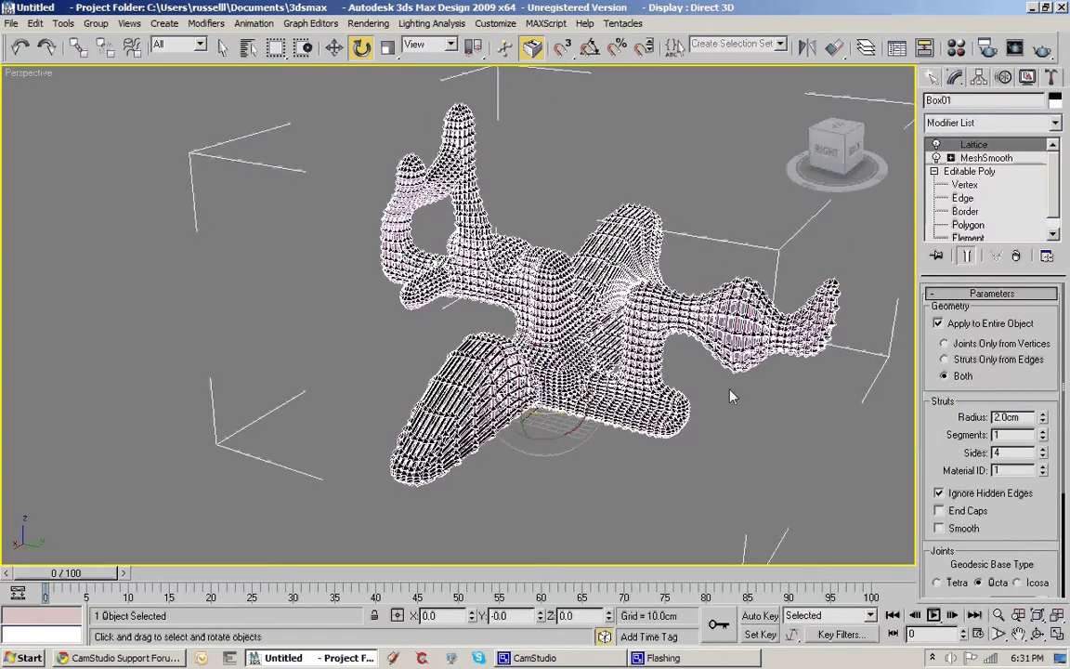
pyautogui.keyDown('alt'); pyautogui.moveTo(656, 350); pyautogui.dragTo(725, 349, button='middle'); pyautogui.keyUp('alt')
pyautogui.scroll(5, 592, 346)
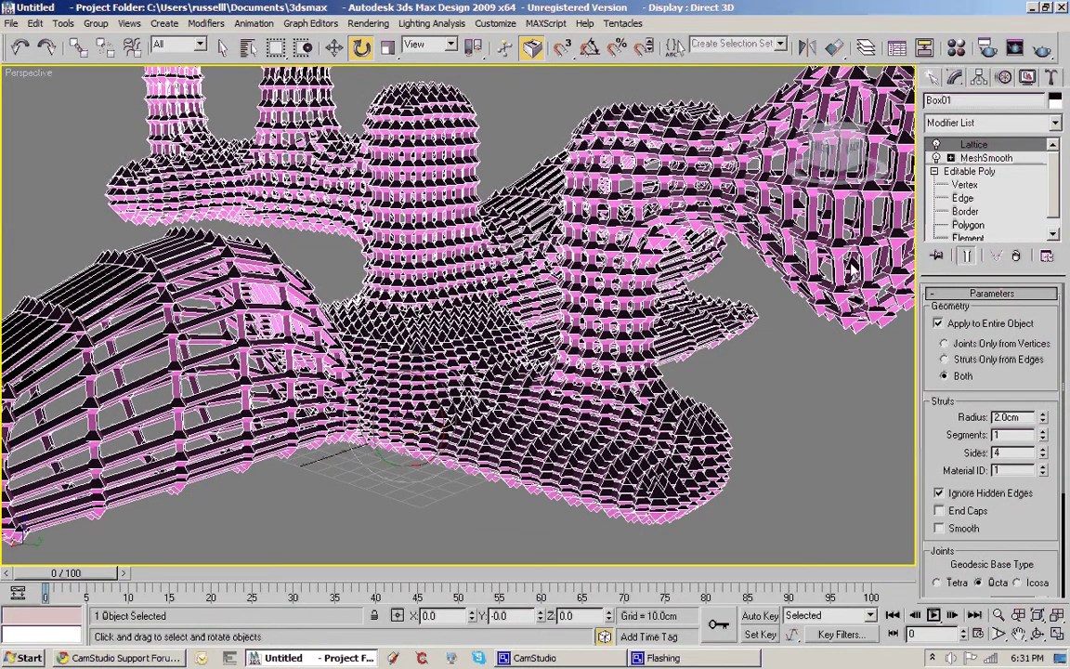
pyautogui.click(1016, 257)
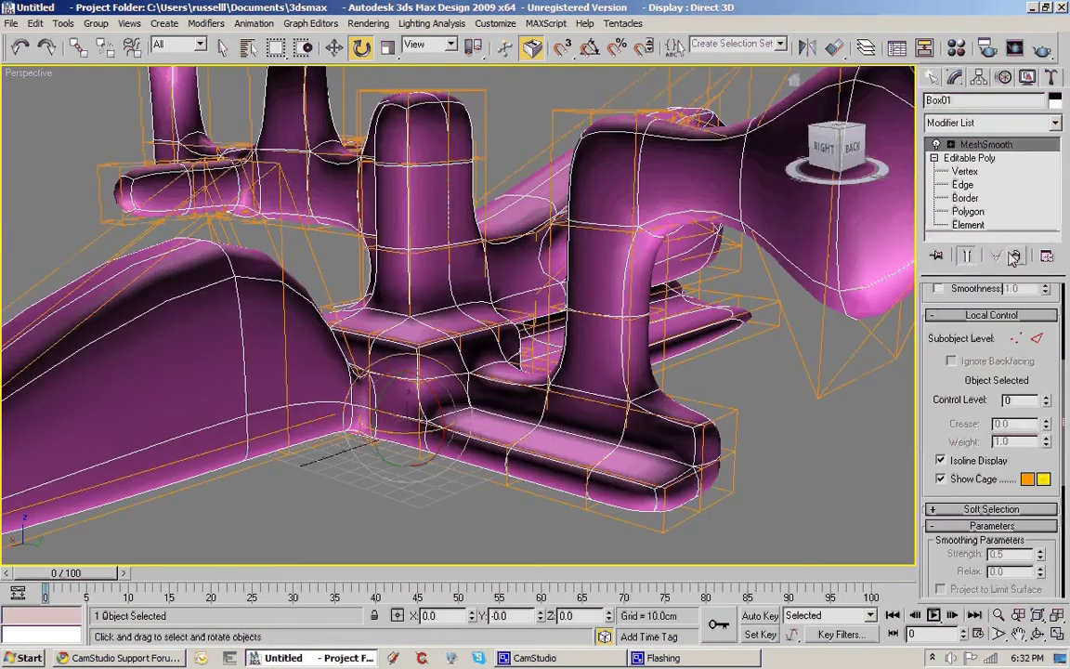
# Select the single cage vertex below the tapered arm at MeshSmooth Vertex level and add a Lattice modifier to the model.
pyautogui.click(951, 145)
pyautogui.click(982, 159)
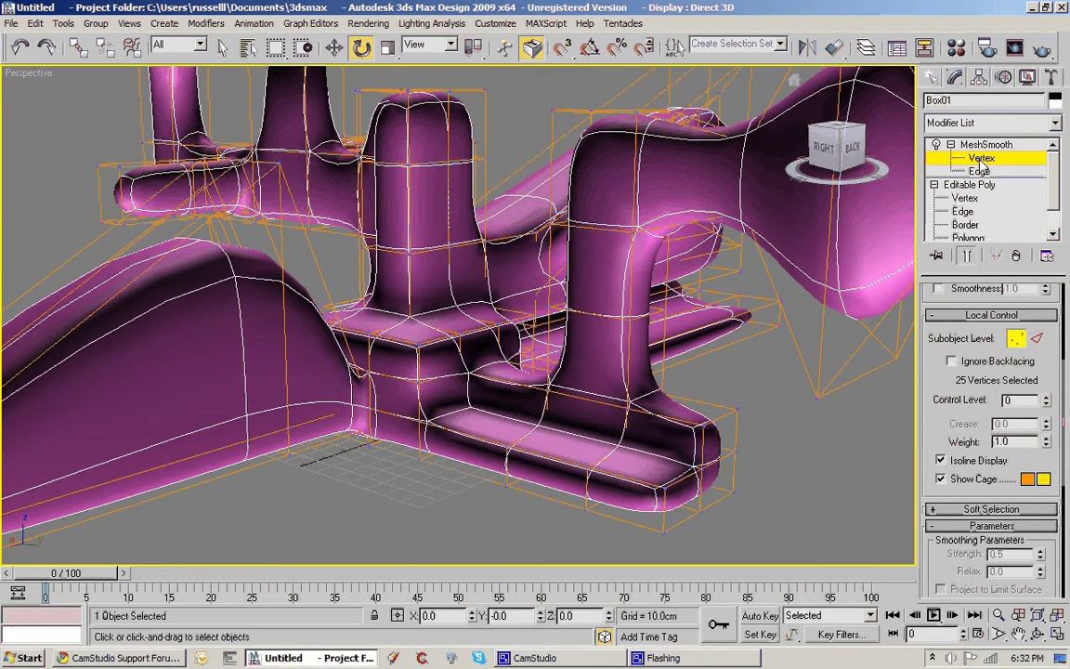
pyautogui.moveTo(854, 413); pyautogui.dragTo(811, 381)
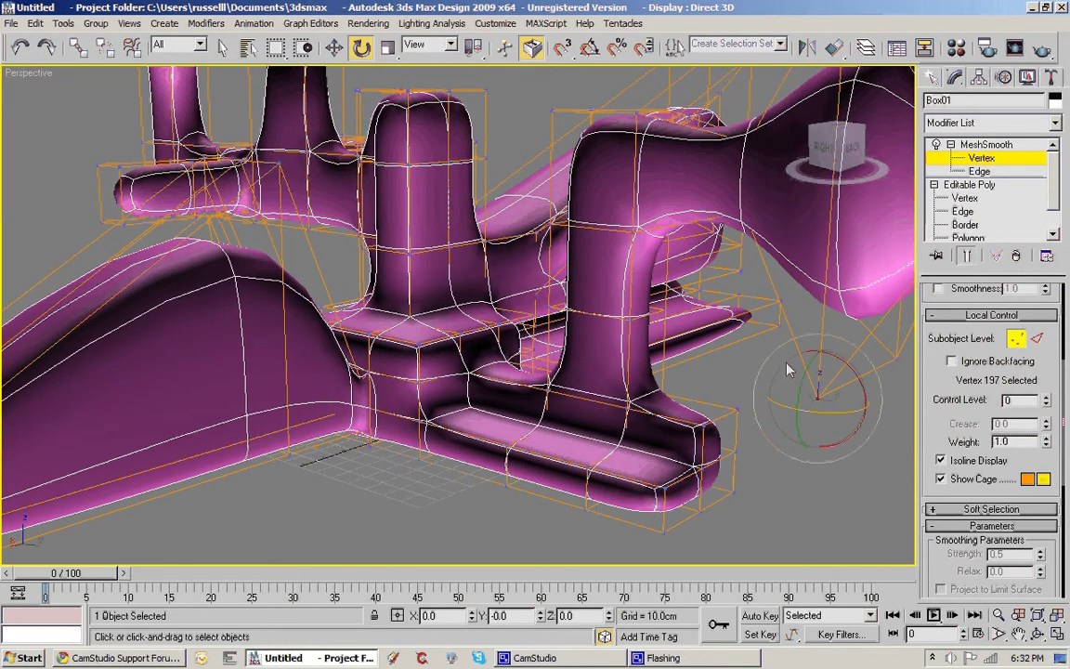
pyautogui.click(1055, 122)
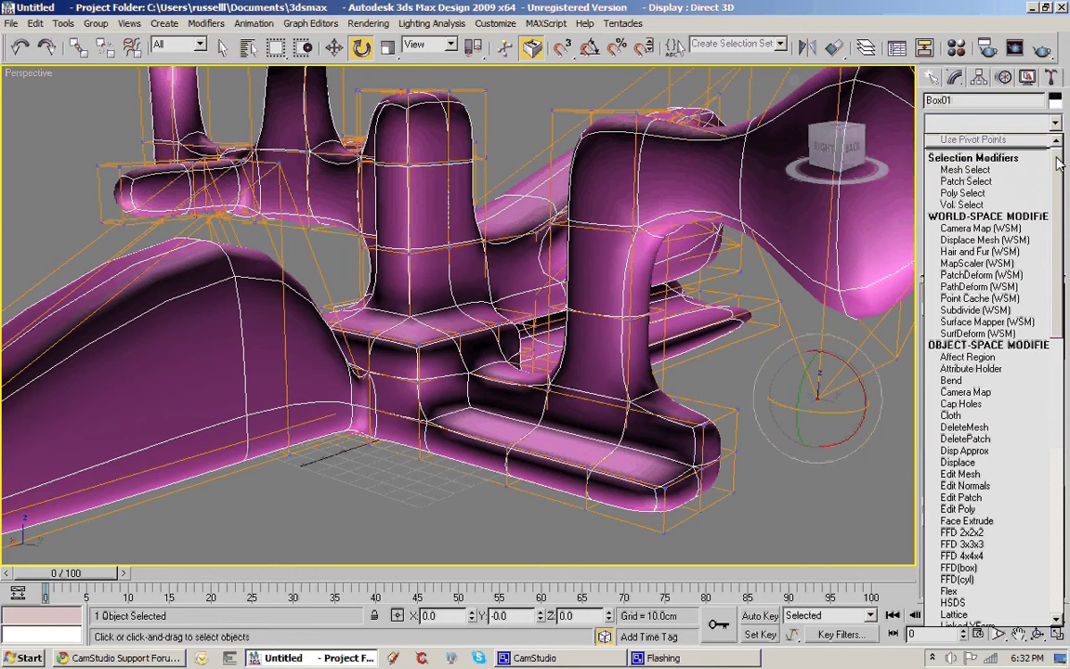
pyautogui.moveTo(1057, 163); pyautogui.dragTo(1057, 265)
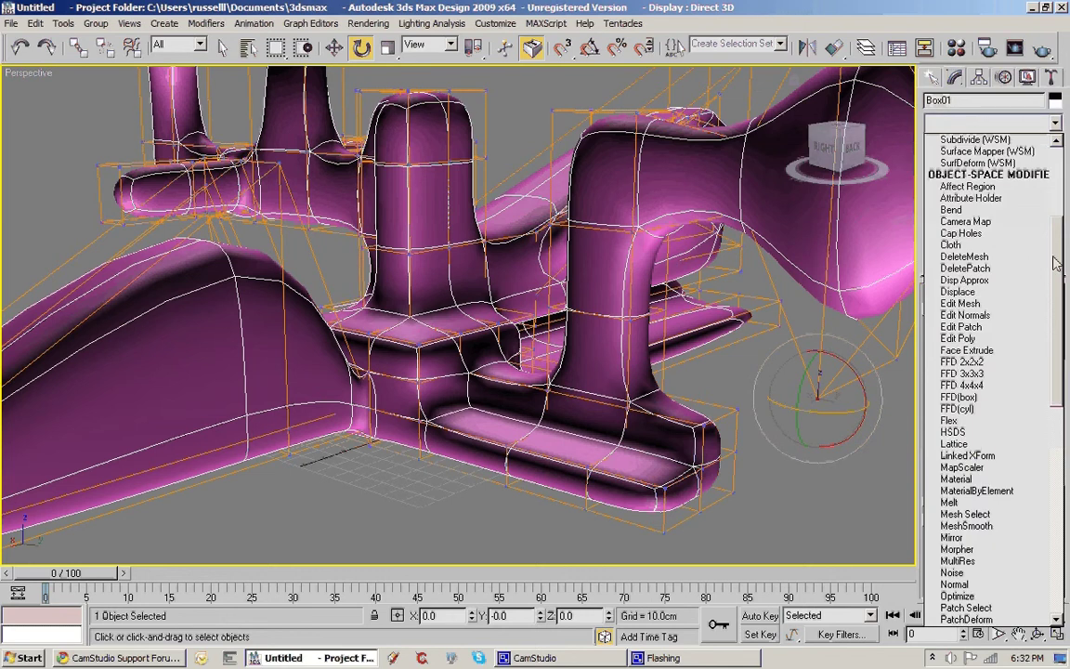
pyautogui.click(967, 446)
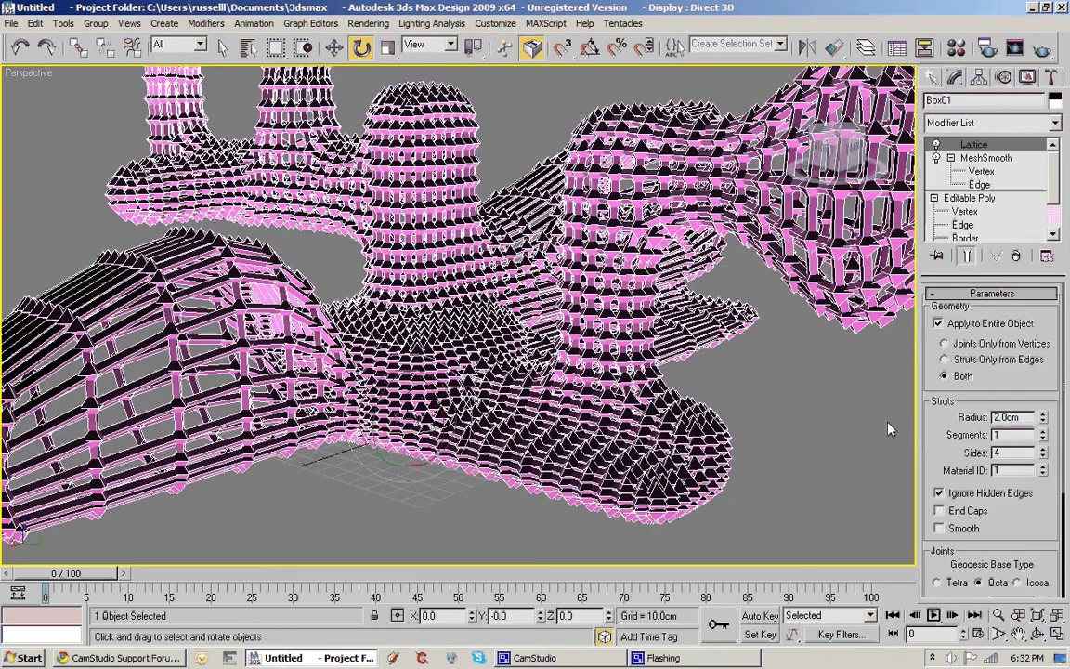
# Set the Lattice struts radius and the joints radius both to 0.5 cm.
pyautogui.keyDown('alt'); pyautogui.moveTo(746, 387); pyautogui.dragTo(886, 351, button='middle'); pyautogui.keyUp('alt')
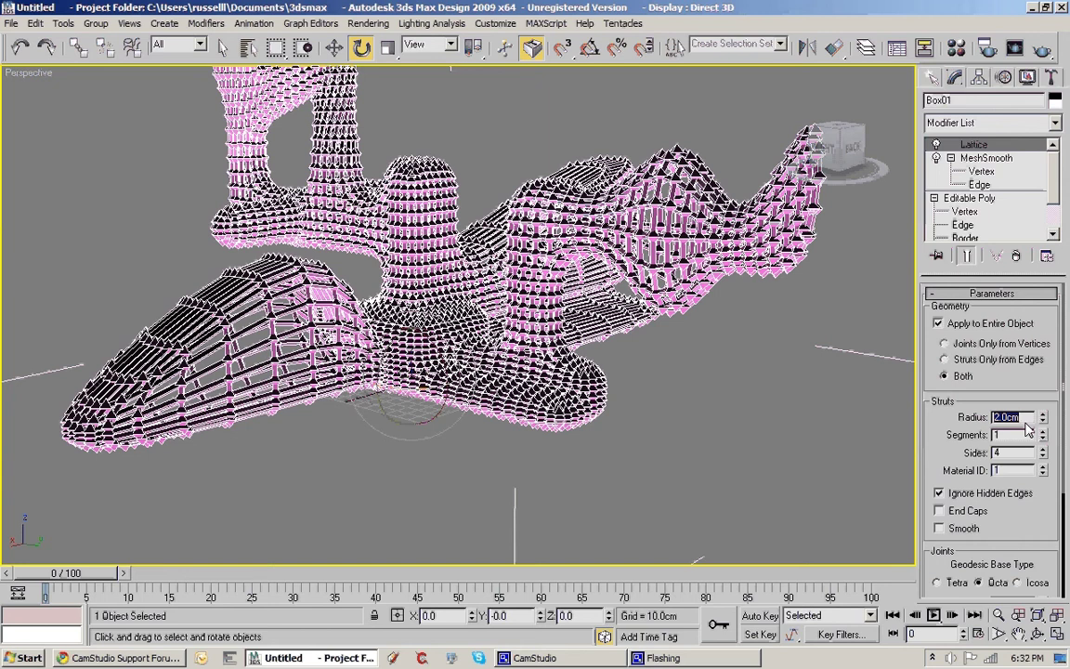
pyautogui.write('.5')
pyautogui.press('Return')
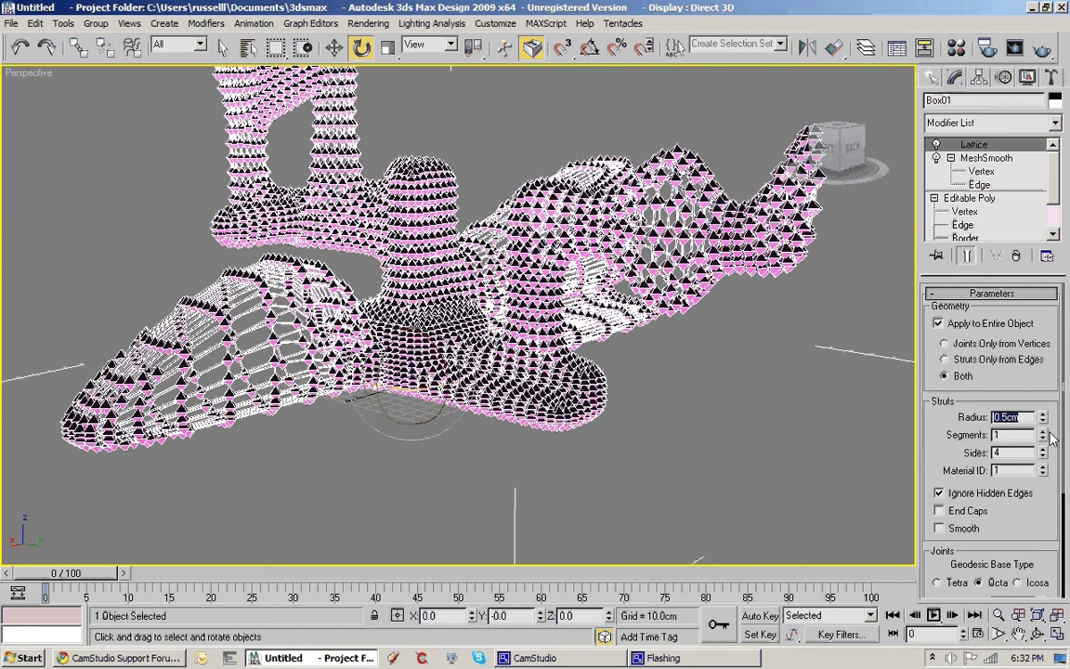
pyautogui.moveTo(1026, 541); pyautogui.dragTo(1040, 405)
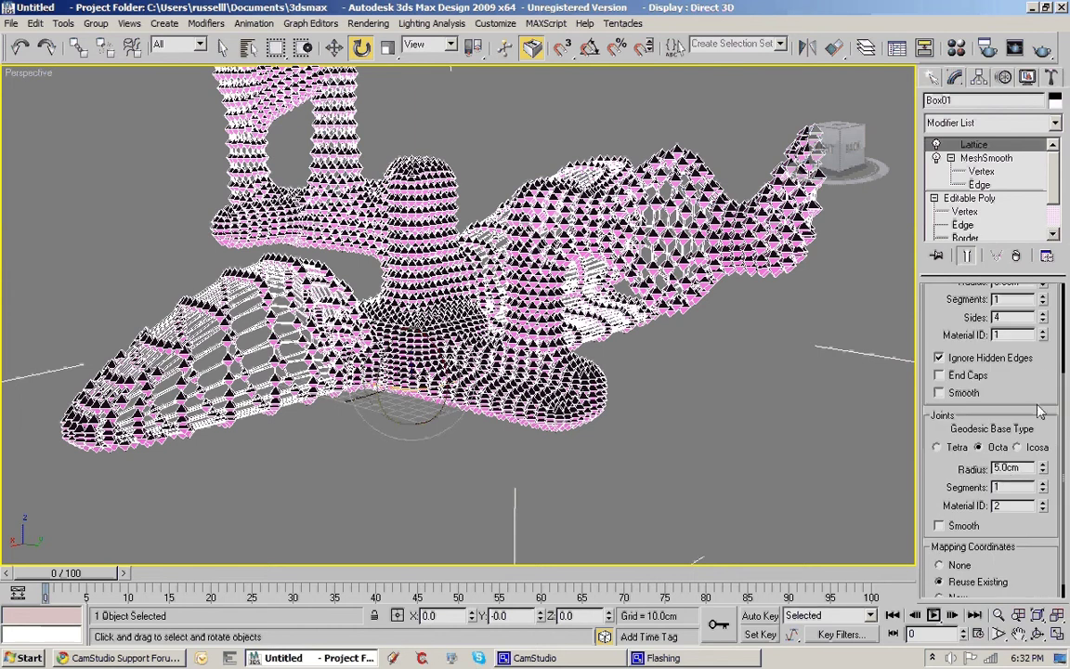
pyautogui.doubleClick(1006, 470)
pyautogui.write('.5')
pyautogui.press('Return')
pyautogui.moveTo(701, 368)
pyautogui.mouseDown(button='middle')
pyautogui.moveTo(675, 383)
pyautogui.moveTo(853, 390)
pyautogui.moveTo(508, 392)
pyautogui.moveTo(549, 376)
pyautogui.moveTo(812, 346)
pyautogui.moveTo(744, 384)
pyautogui.moveTo(760, 371)
pyautogui.moveTo(734, 335)
pyautogui.moveTo(770, 300)
pyautogui.moveTo(712, 335)
pyautogui.moveTo(714, 358)
pyautogui.mouseUp(button='middle')
pyautogui.scroll(5, 812, 346)
pyautogui.scroll(-10, 714, 358)
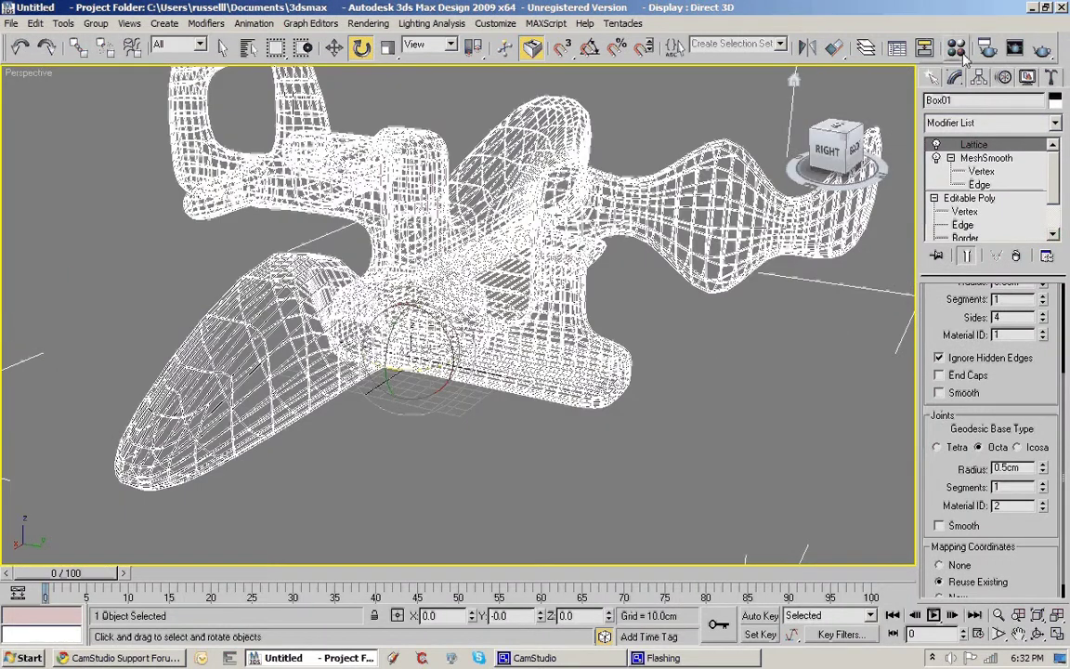
# Create a large box beneath the model as a base, about 600 cm long, 829 cm wide and 264 cm deep downward.
pyautogui.click(936, 77)
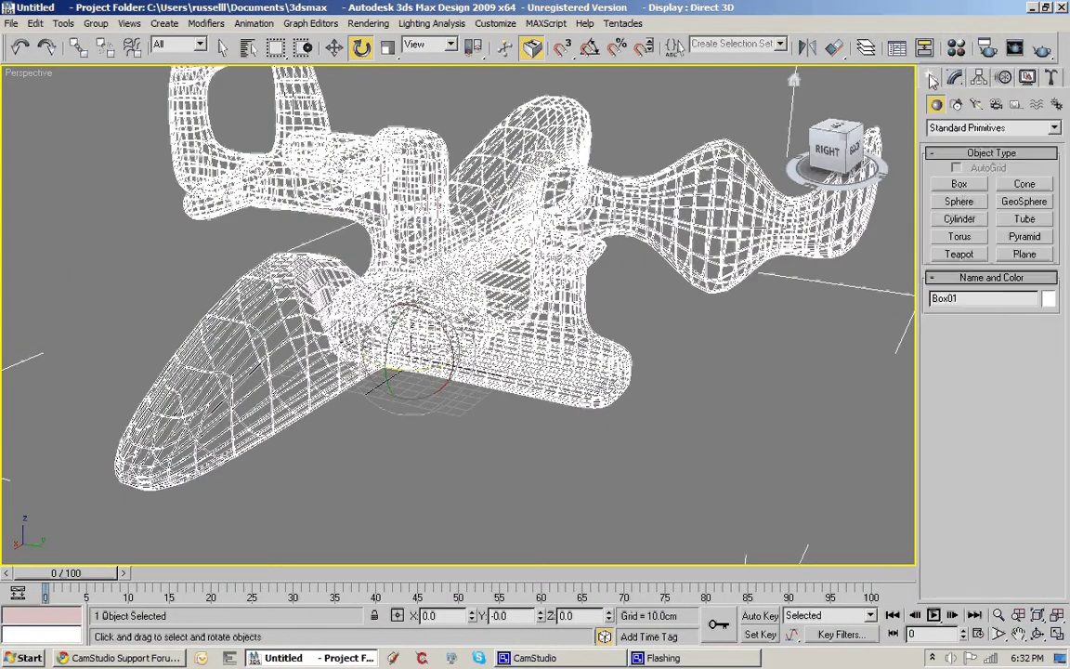
pyautogui.click(960, 185)
pyautogui.scroll(-5, 661, 259)
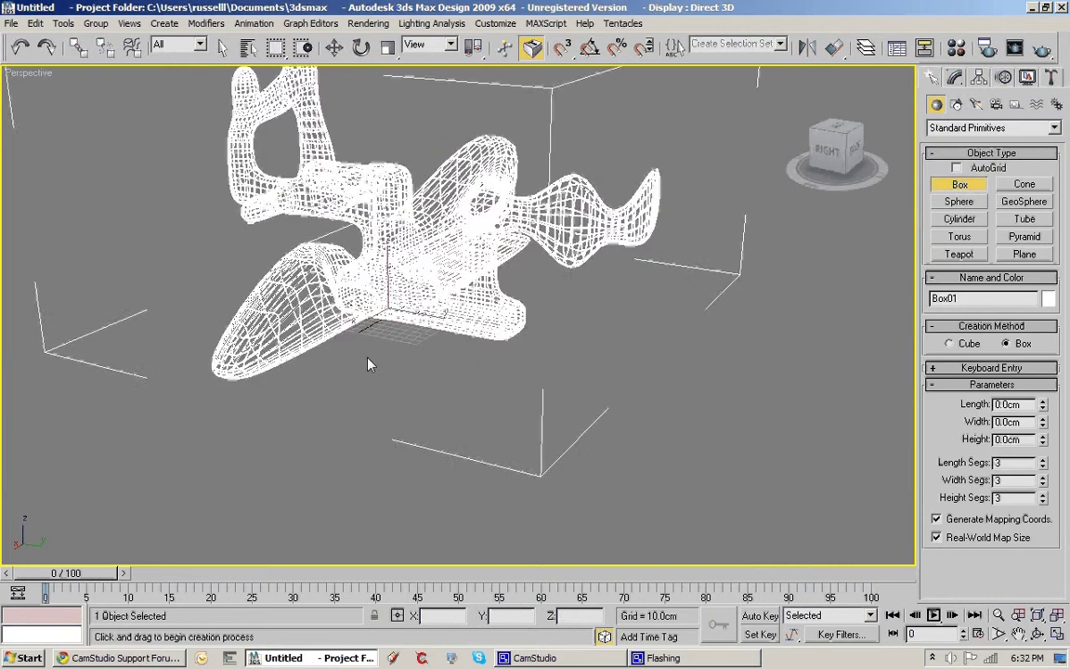
pyautogui.moveTo(62, 359); pyautogui.dragTo(855, 234)
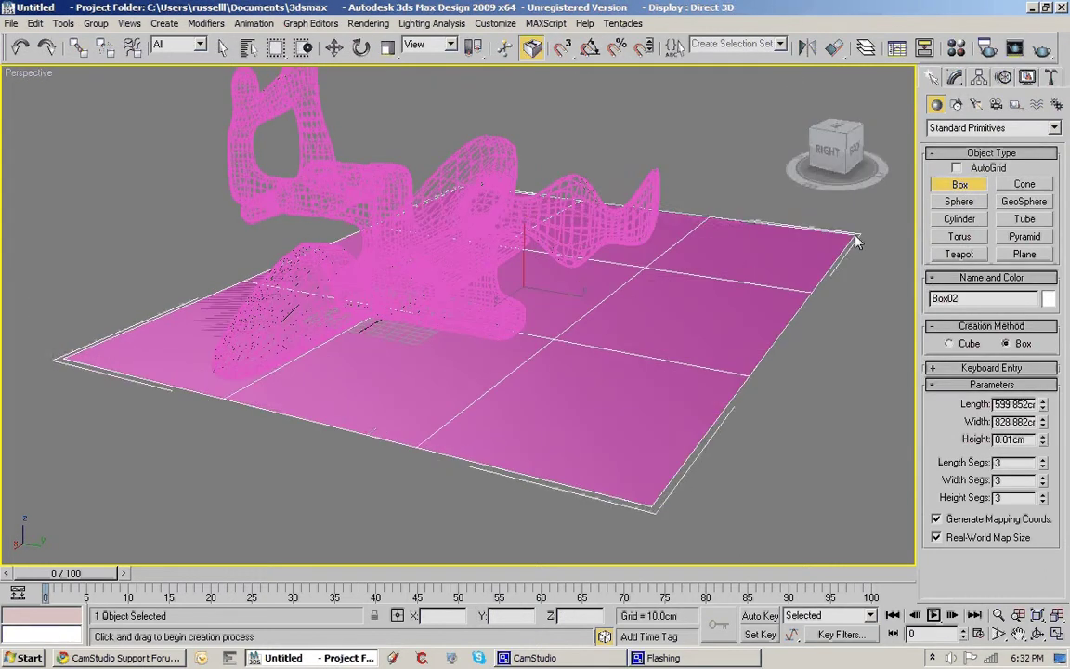
pyautogui.click(818, 499)
pyautogui.moveTo(781, 395); pyautogui.dragTo(683, 350, button='middle')
# Reduce the base box's length, width and height segments to 1 each and finish box creation.
pyautogui.click(1042, 467)
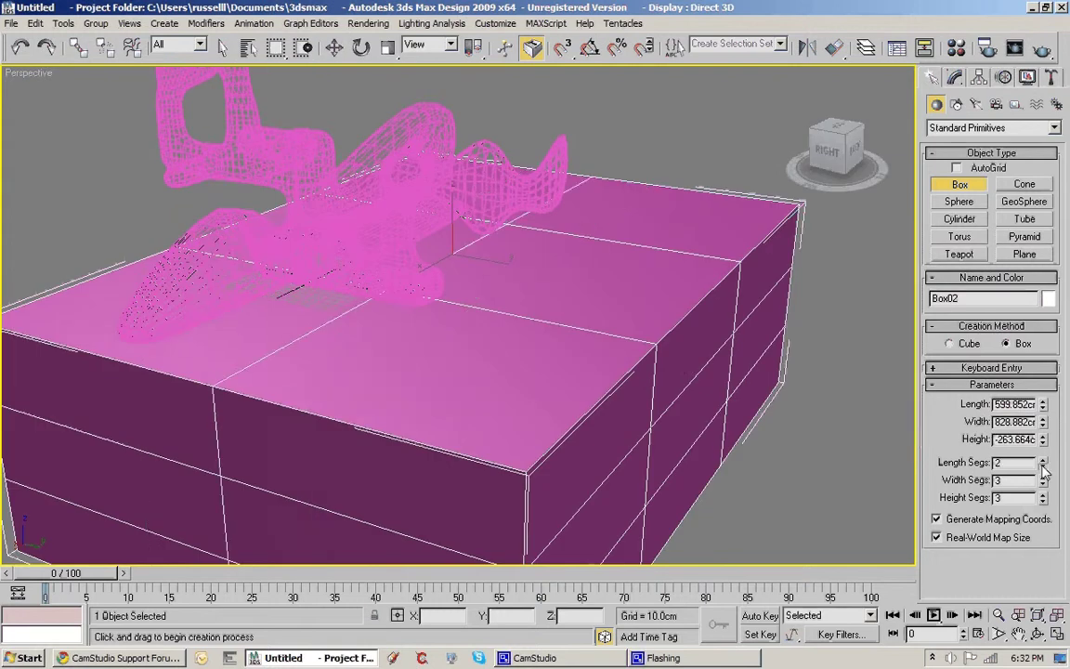
pyautogui.click(1043, 467)
pyautogui.click(1042, 484)
pyautogui.click(1042, 484)
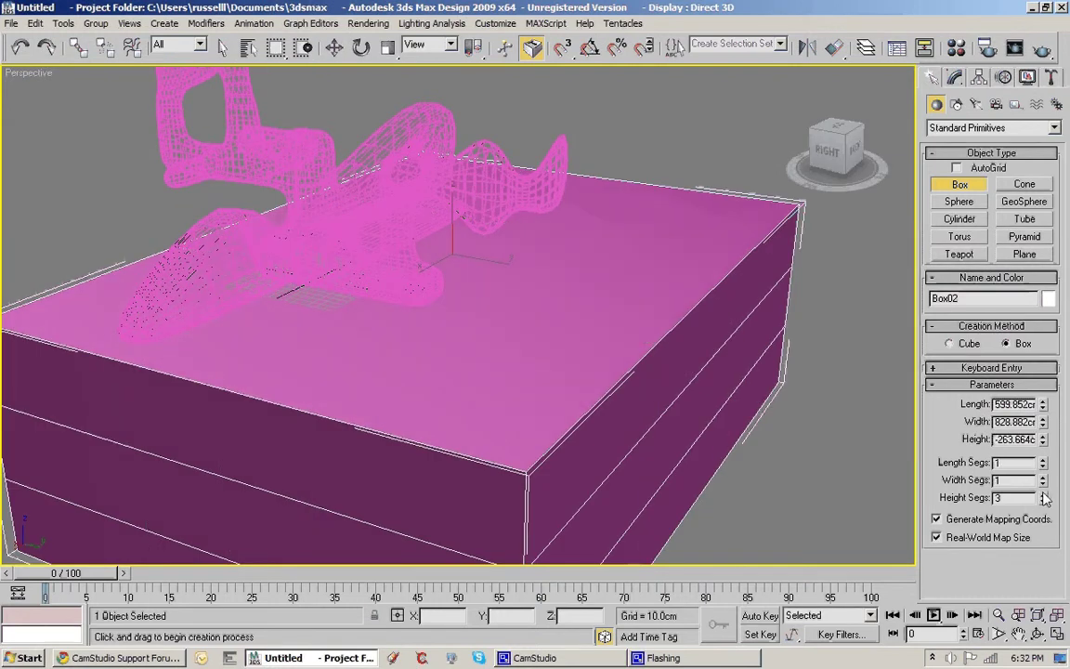
pyautogui.click(1043, 502)
pyautogui.click(1042, 501)
pyautogui.keyDown('alt'); pyautogui.moveTo(640, 348); pyautogui.dragTo(734, 366, button='middle'); pyautogui.keyUp('alt')
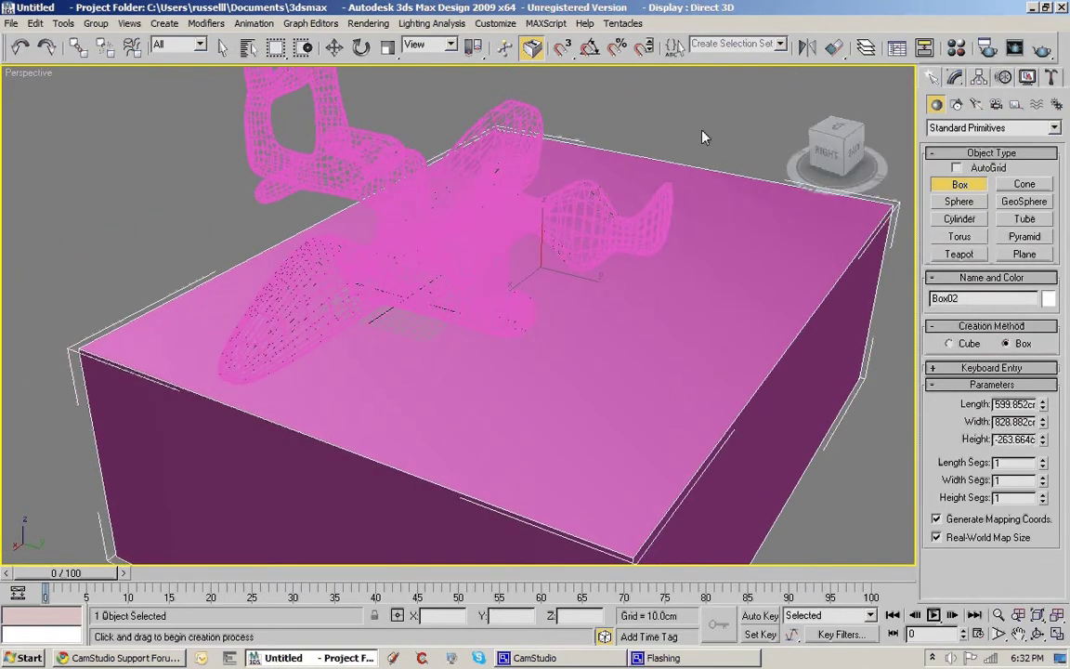
pyautogui.press('e')
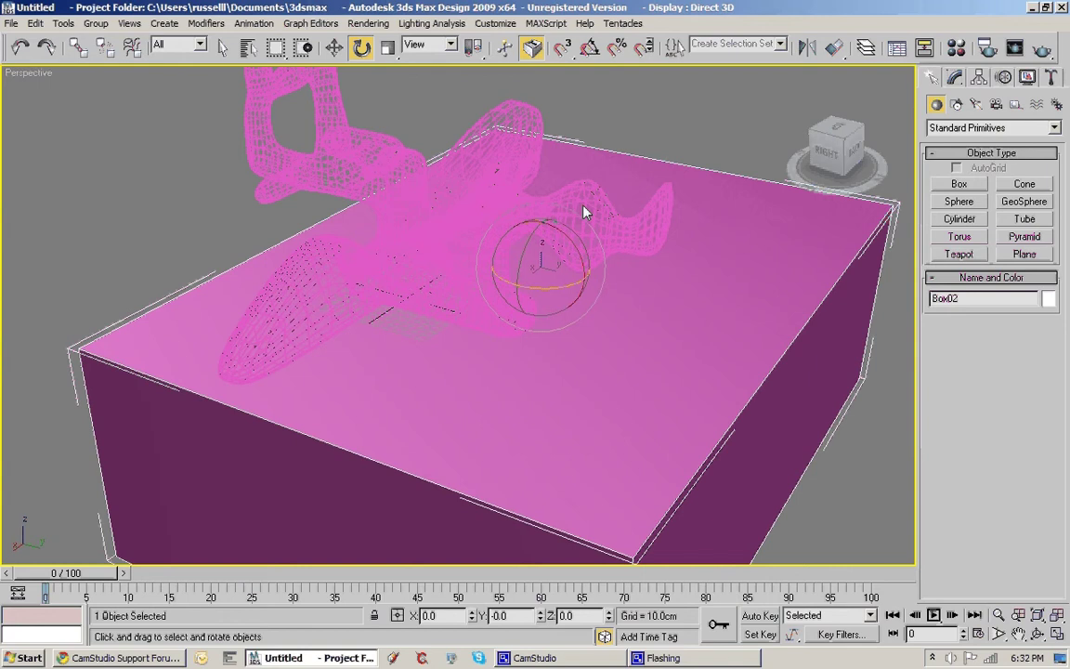
# Change the 19 - Default material to the Standard type and copy it to the neighbouring sample slot.
pyautogui.click(957, 48)
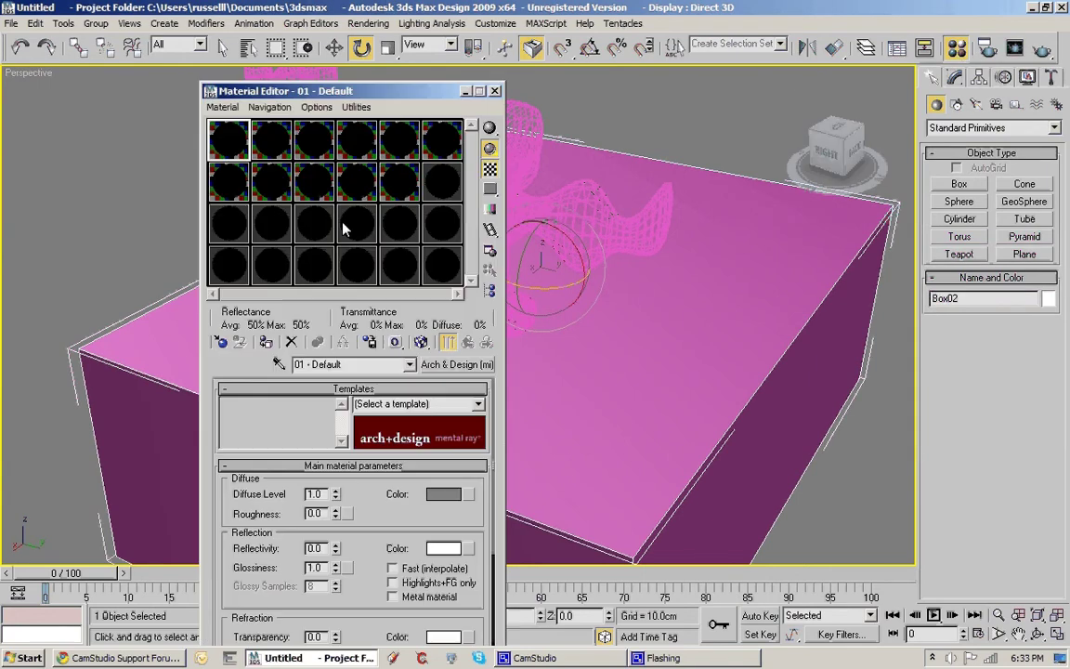
pyautogui.click(223, 273)
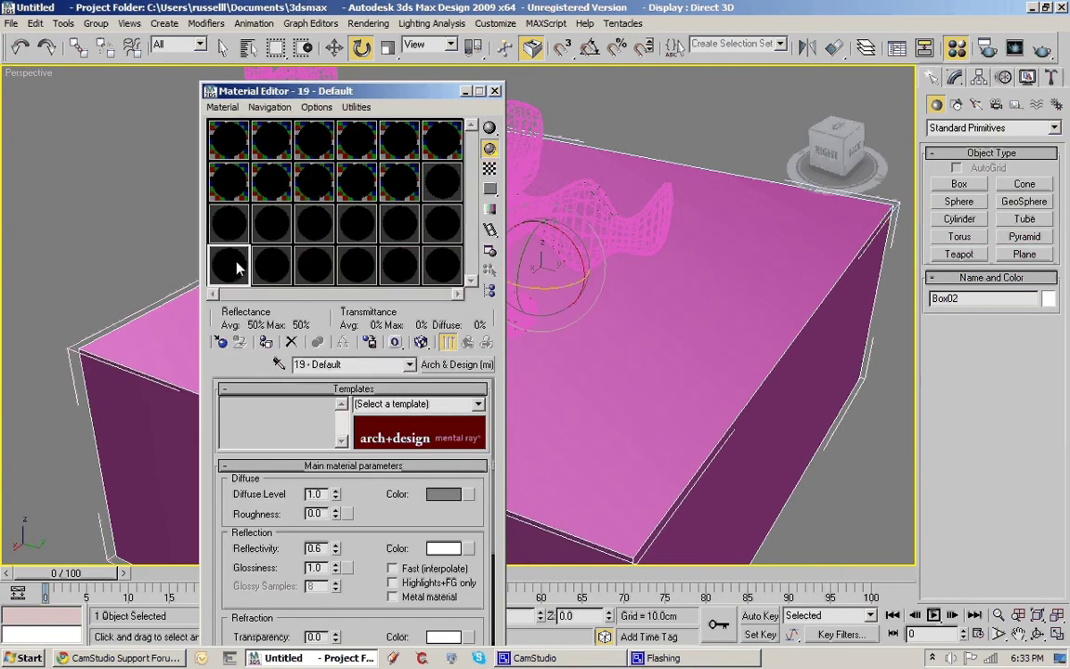
pyautogui.click(455, 365)
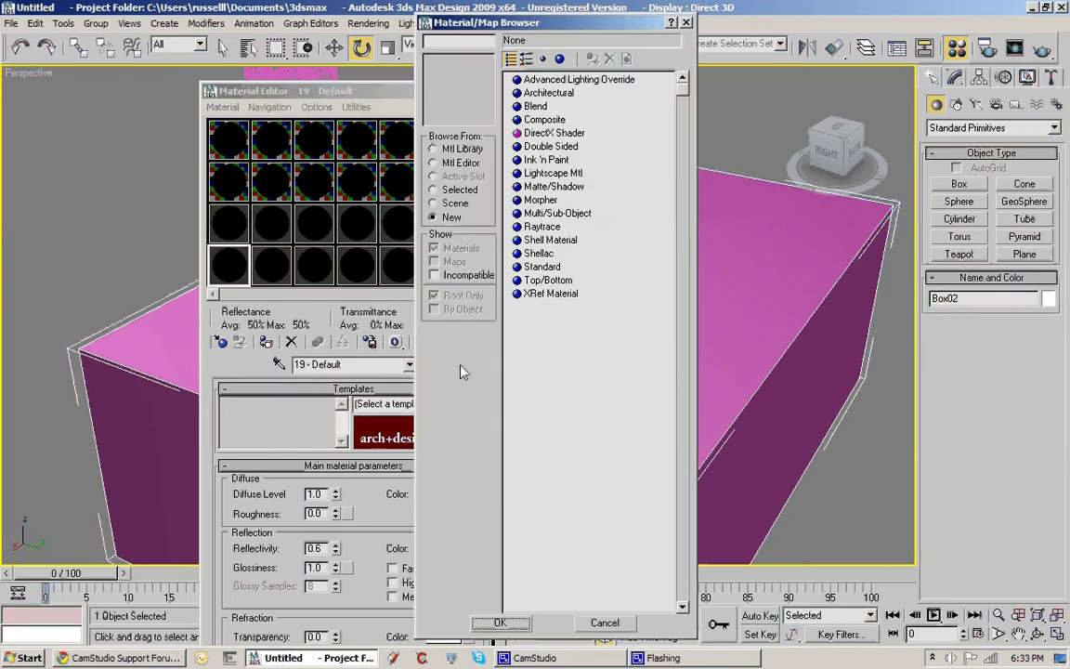
pyautogui.click(542, 267)
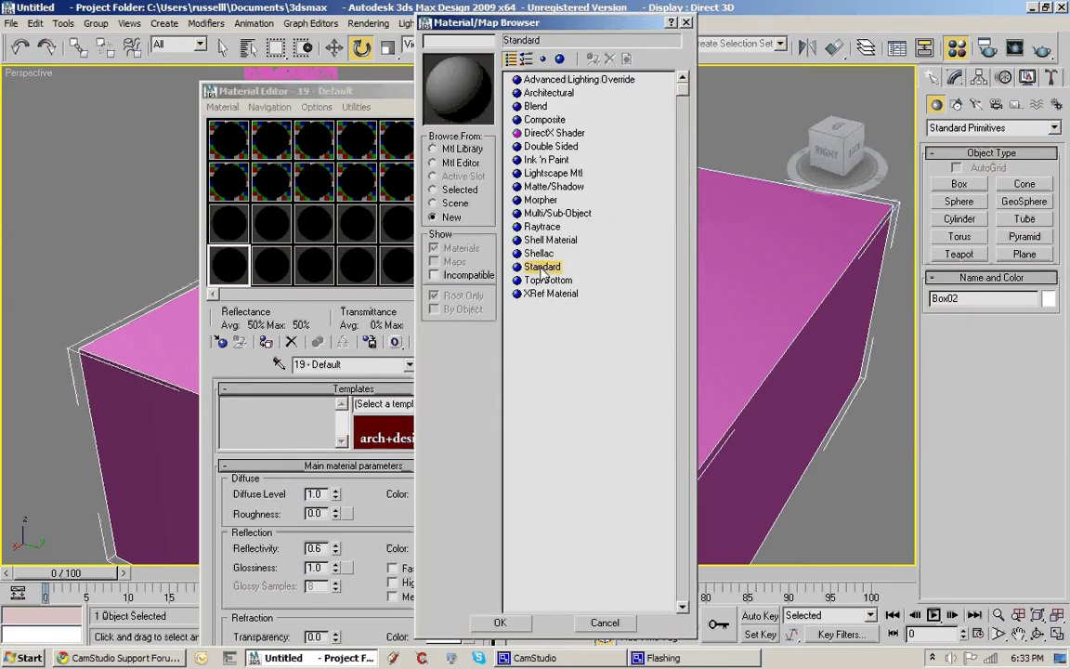
pyautogui.click(506, 625)
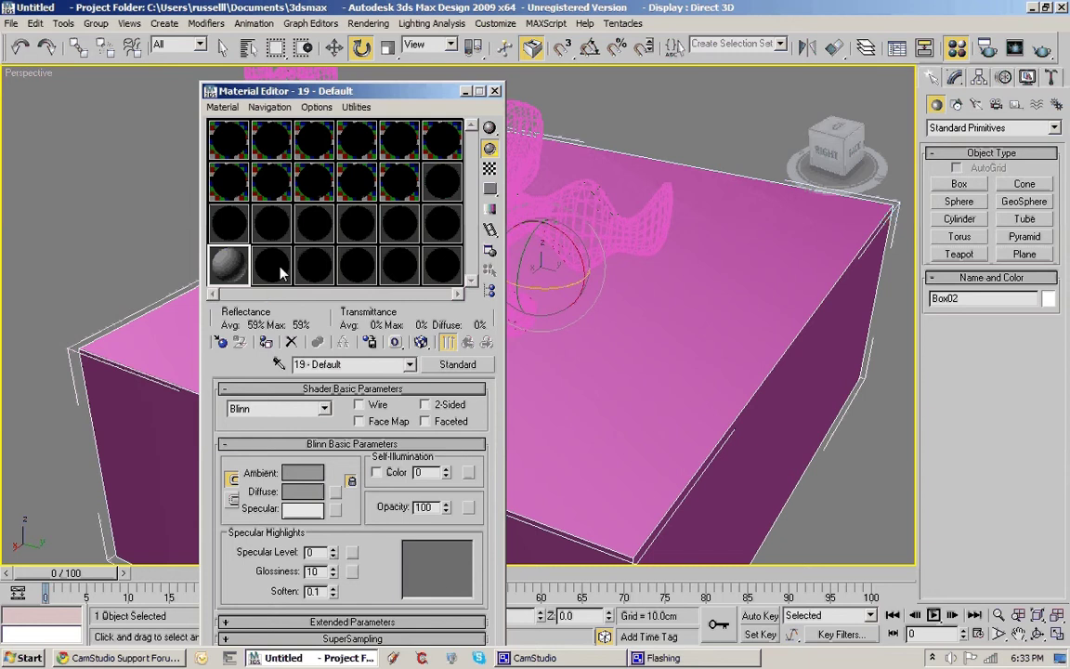
pyautogui.moveTo(280, 268); pyautogui.dragTo(275, 269)
# Set the 19 - Default material's diffuse colour to white and apply the material to the base box.
pyautogui.click(236, 267)
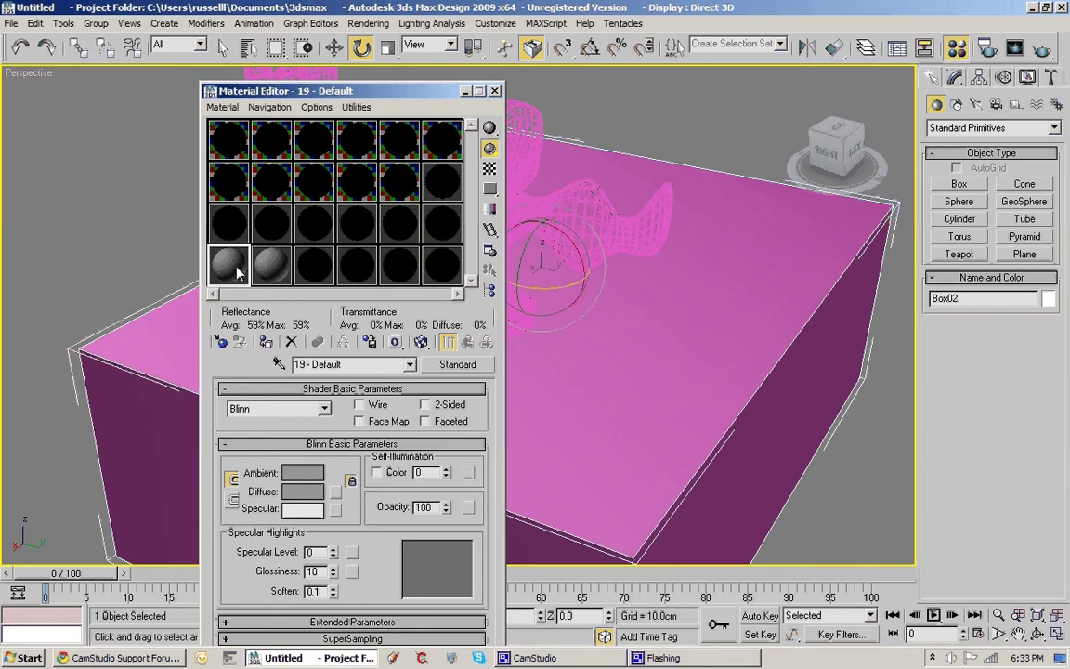
pyautogui.click(303, 491)
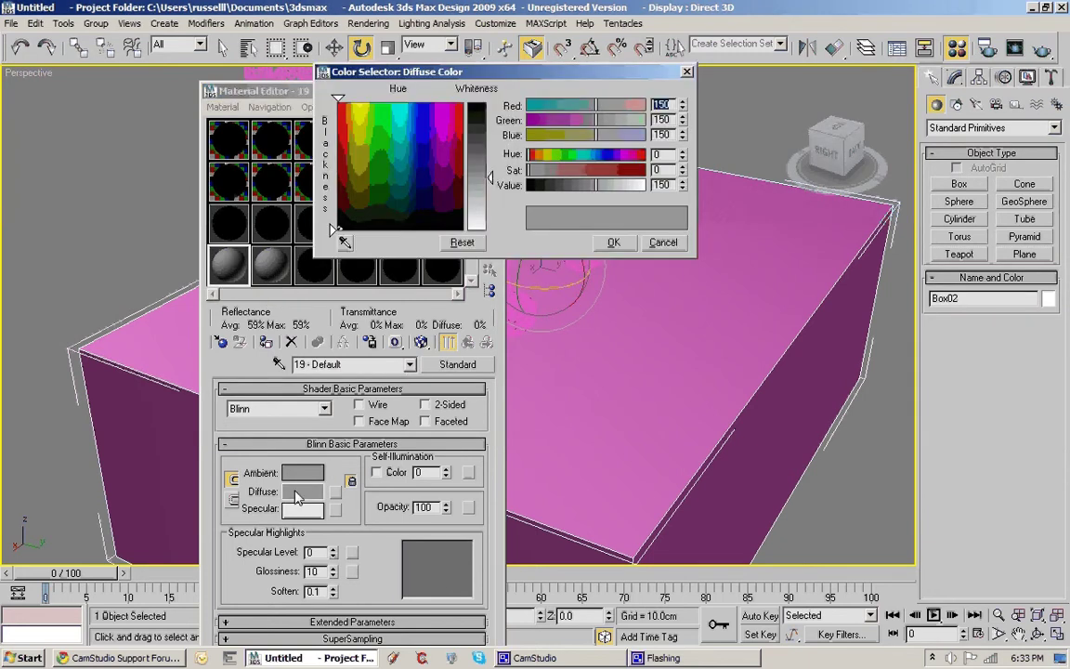
pyautogui.moveTo(475, 177); pyautogui.dragTo(476, 229)
pyautogui.click(613, 243)
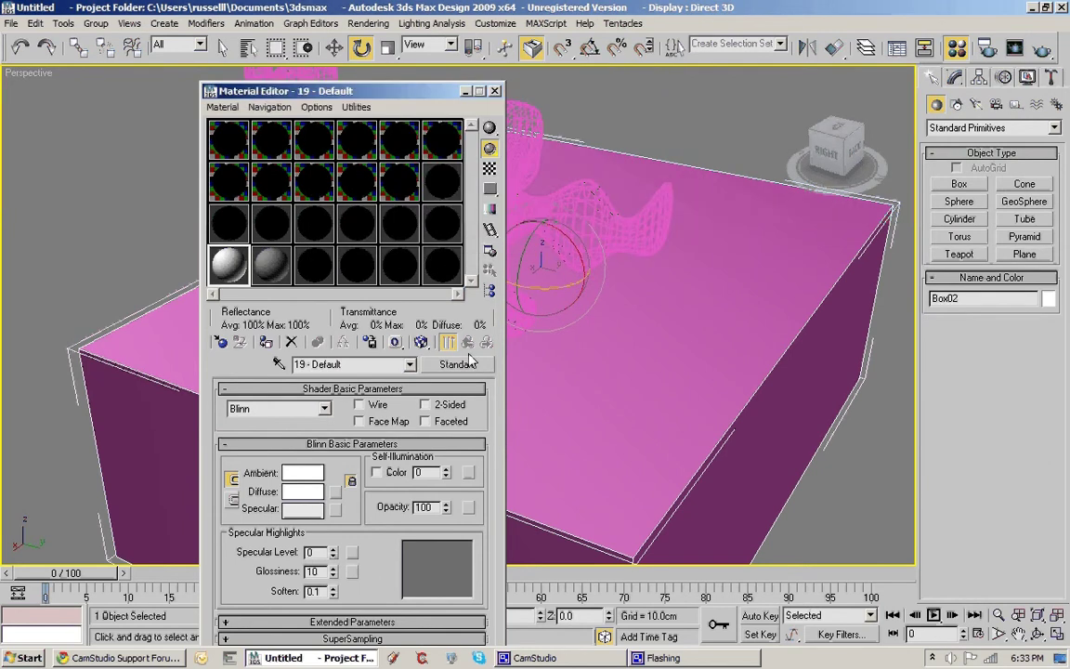
pyautogui.moveTo(231, 268); pyautogui.dragTo(566, 395)
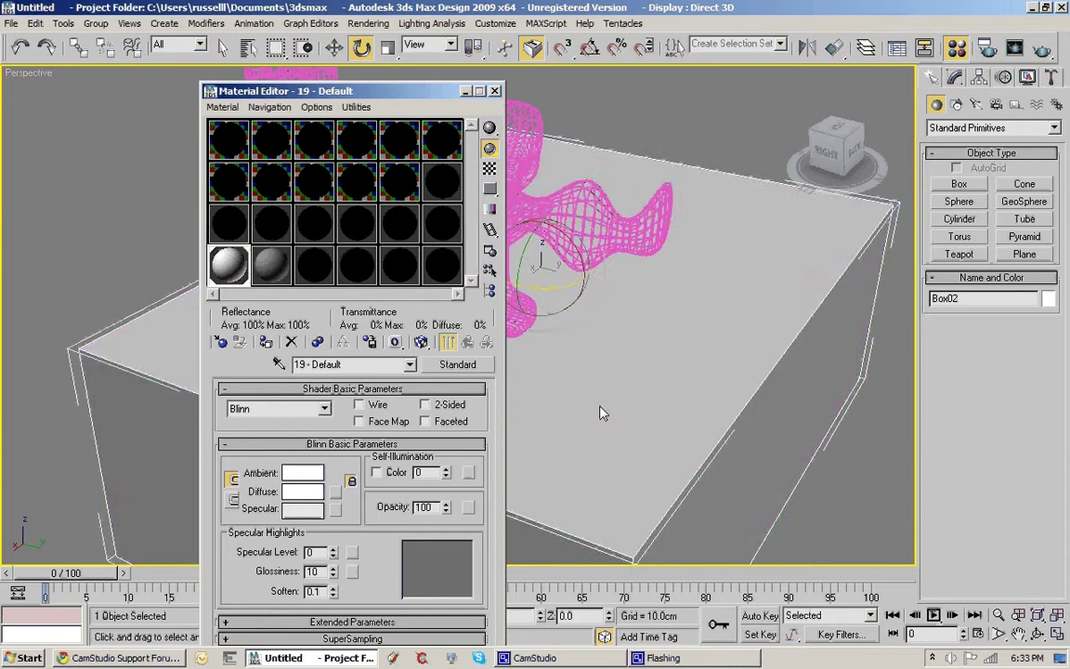
pyautogui.moveTo(602, 411); pyautogui.dragTo(825, 456, button='middle')
# Select the lattice model and assign the white 19 - Default material to it.
pyautogui.moveTo(276, 263); pyautogui.dragTo(536, 208)
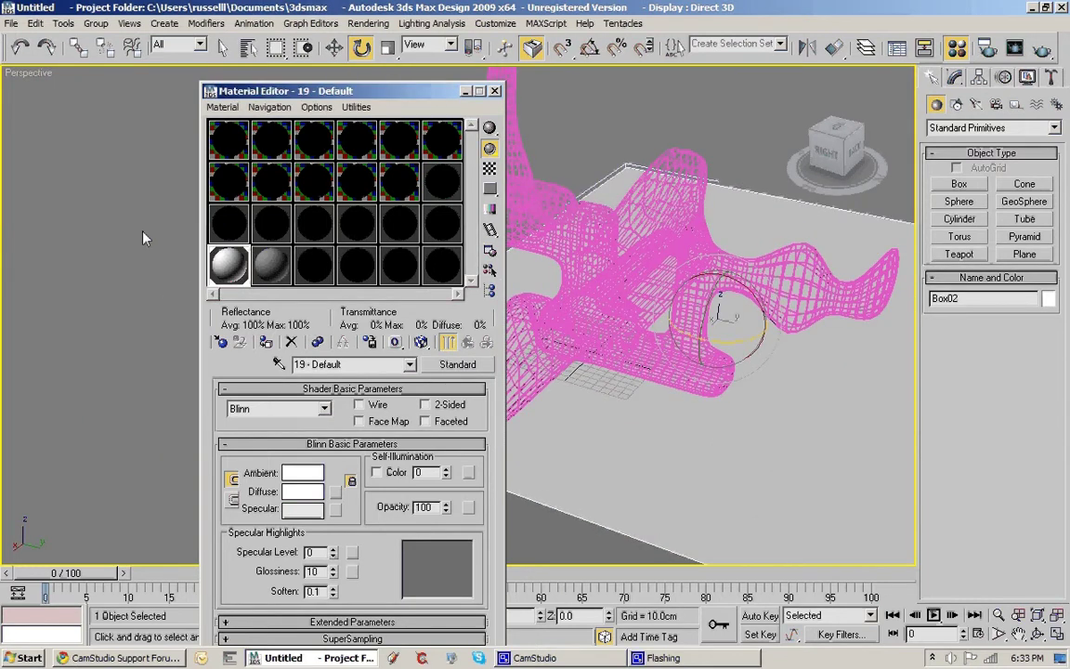
pyautogui.click(555, 205)
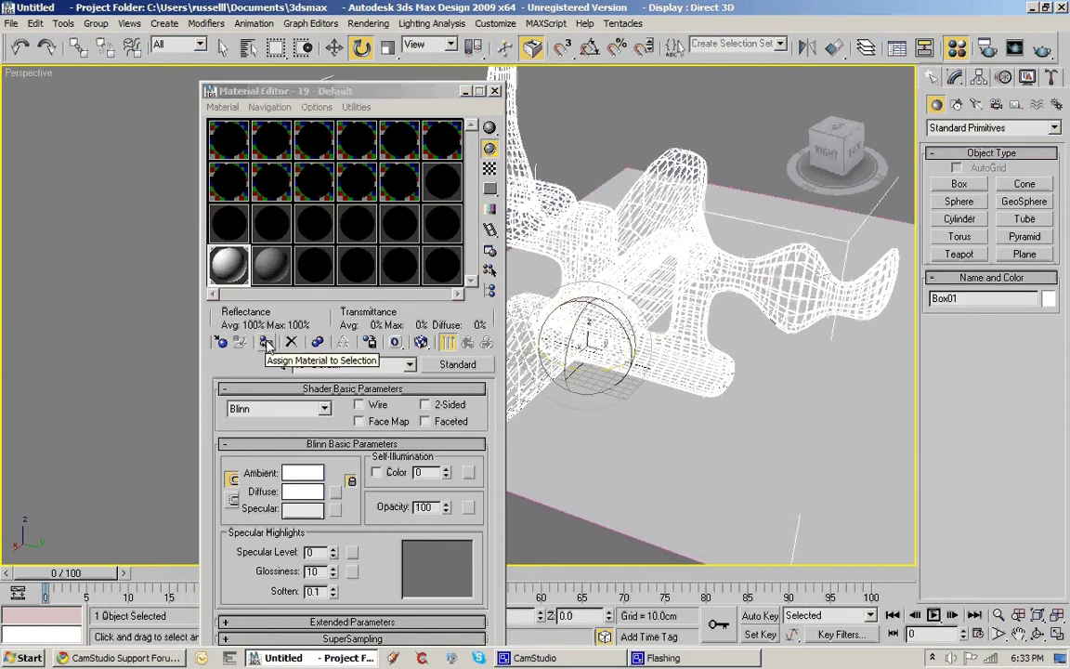
pyautogui.click(267, 343)
pyautogui.keyDown('alt'); pyautogui.moveTo(722, 310); pyautogui.dragTo(715, 309, button='middle'); pyautogui.keyUp('alt')
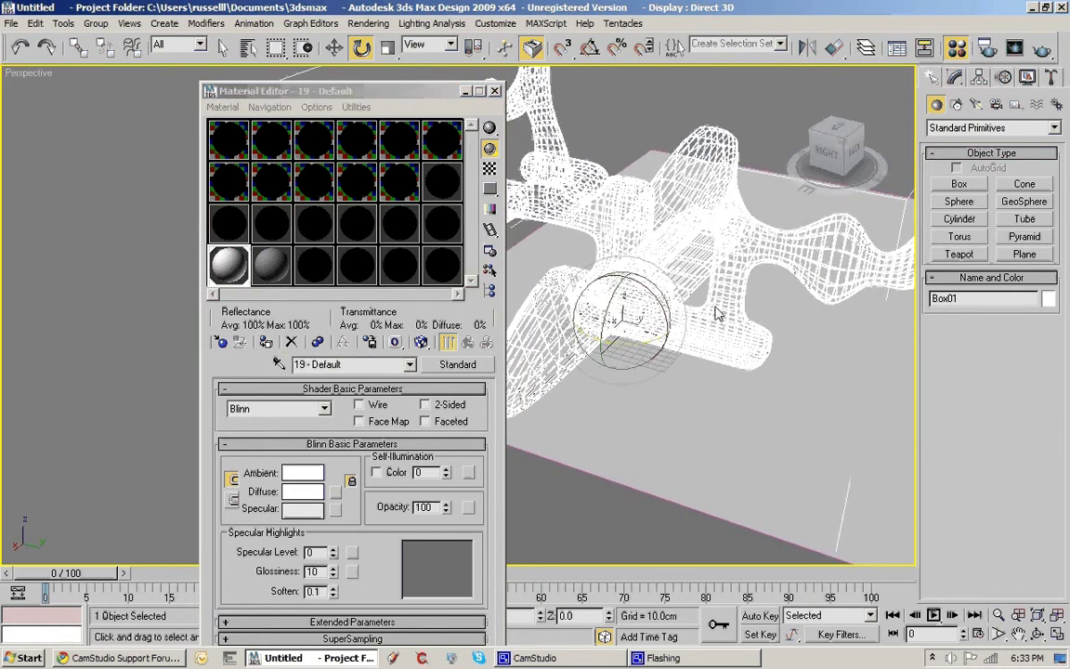
# Close the material editor, render the perspective view from closer to the white lattice model, and close the rendered frame.
pyautogui.click(495, 92)
pyautogui.keyDown('alt'); pyautogui.moveTo(497, 168); pyautogui.dragTo(549, 263, button='middle'); pyautogui.keyUp('alt')
pyautogui.scroll(6, 499, 271)
pyautogui.click(1043, 50)
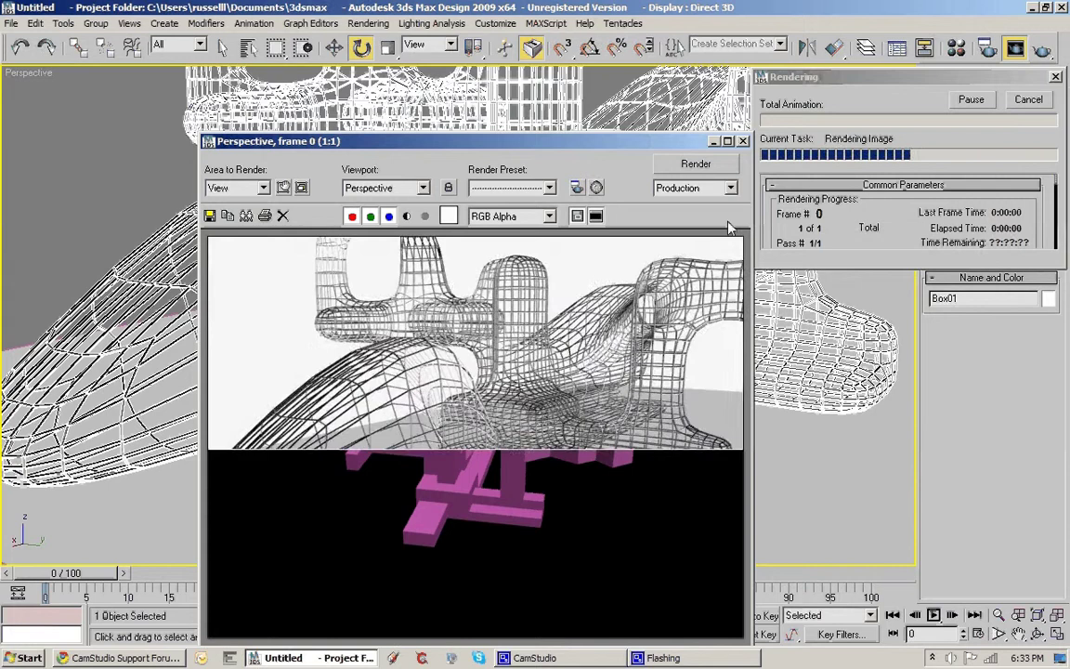
pyautogui.moveTo(605, 141); pyautogui.dragTo(571, 95)
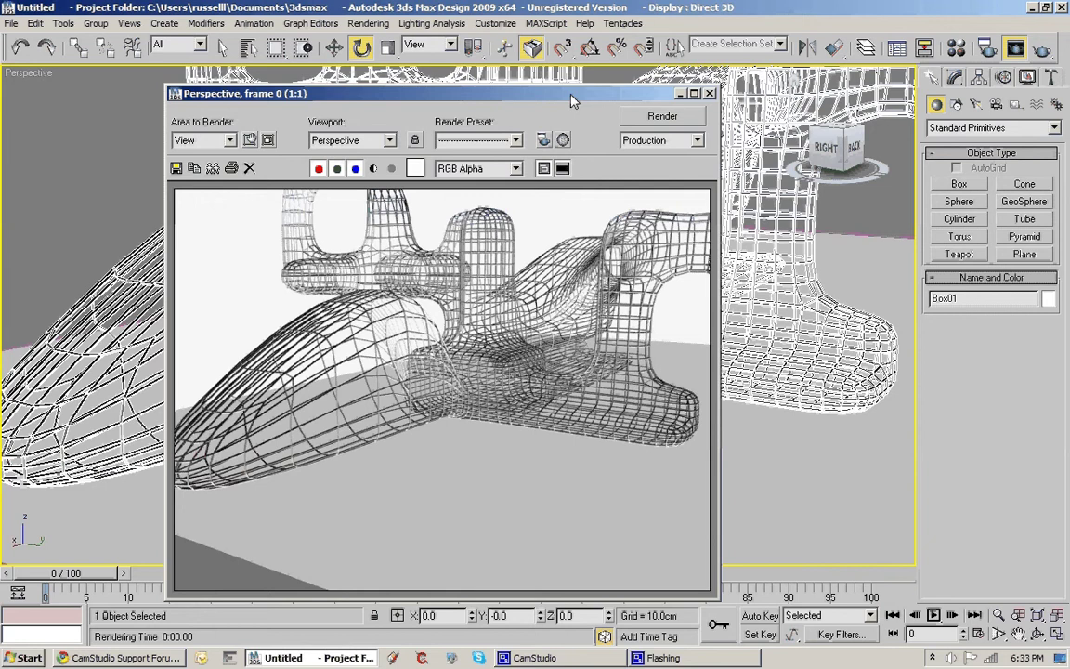
pyautogui.click(709, 93)
# Create a standard Omni light on the base in front of the lattice model.
pyautogui.scroll(4, 365, 346)
pyautogui.keyDown('alt'); pyautogui.moveTo(365, 347); pyautogui.dragTo(423, 322, button='middle'); pyautogui.keyUp('alt')
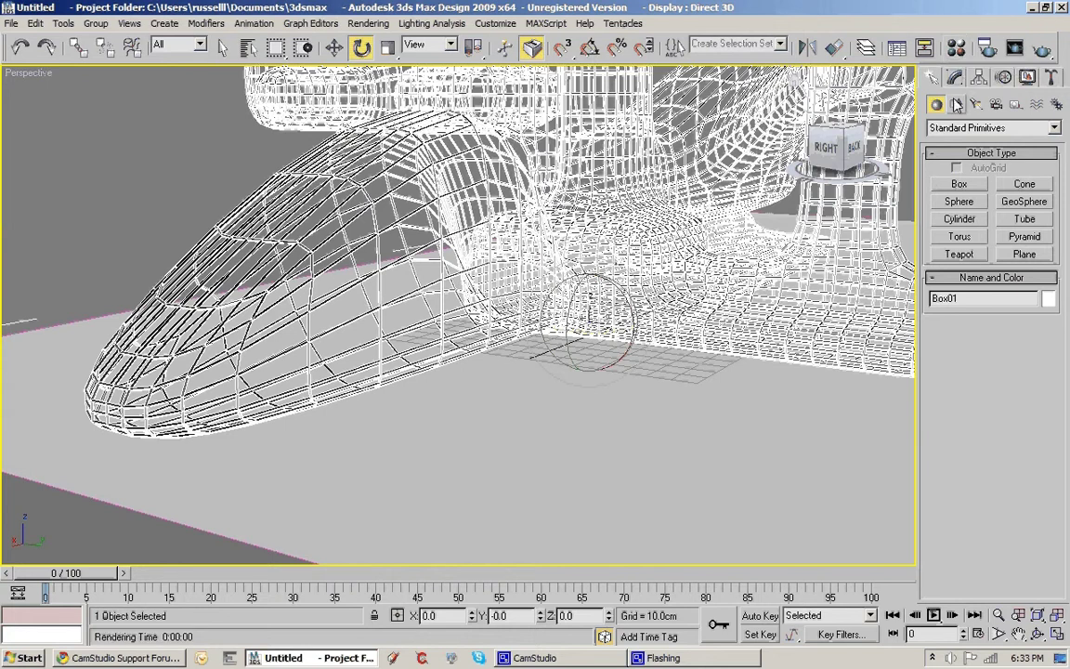
pyautogui.click(976, 106)
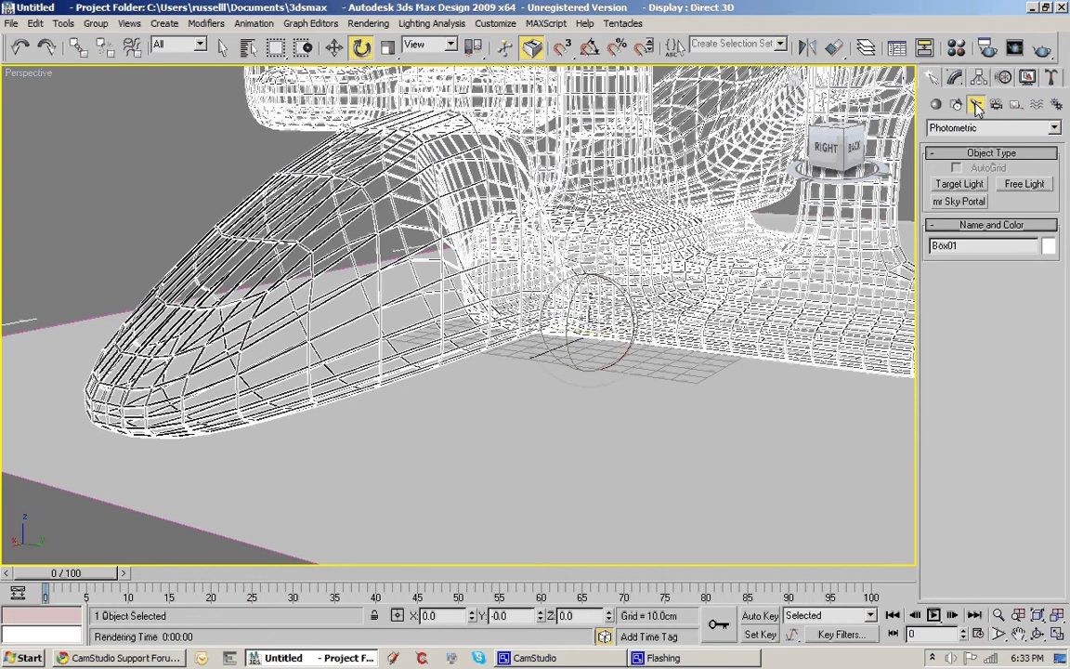
pyautogui.click(1055, 128)
pyautogui.click(966, 151)
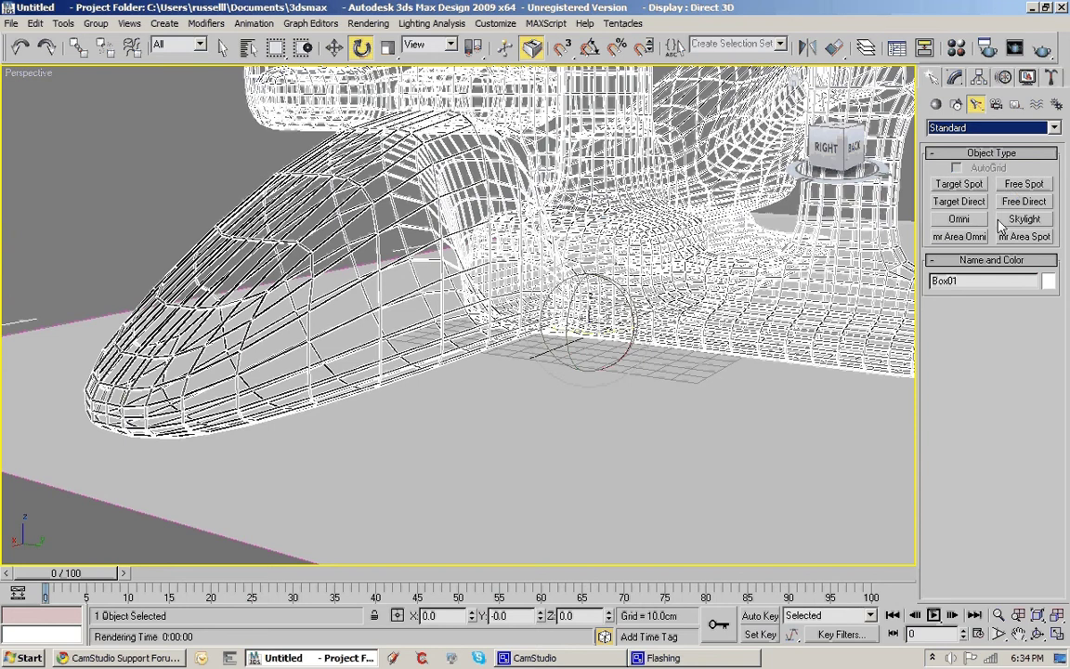
pyautogui.click(960, 219)
pyautogui.click(703, 400)
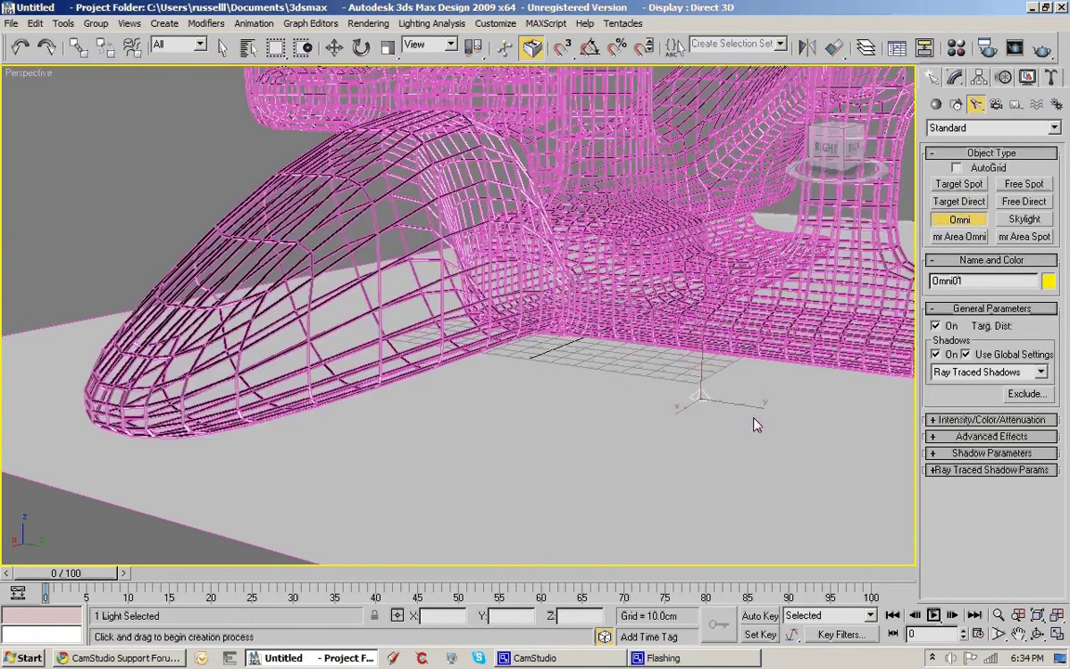
# Raise the Omni light to a height of about 96.5 cm and shift it to about X -64 cm, Y 3 cm.
pyautogui.press('w')
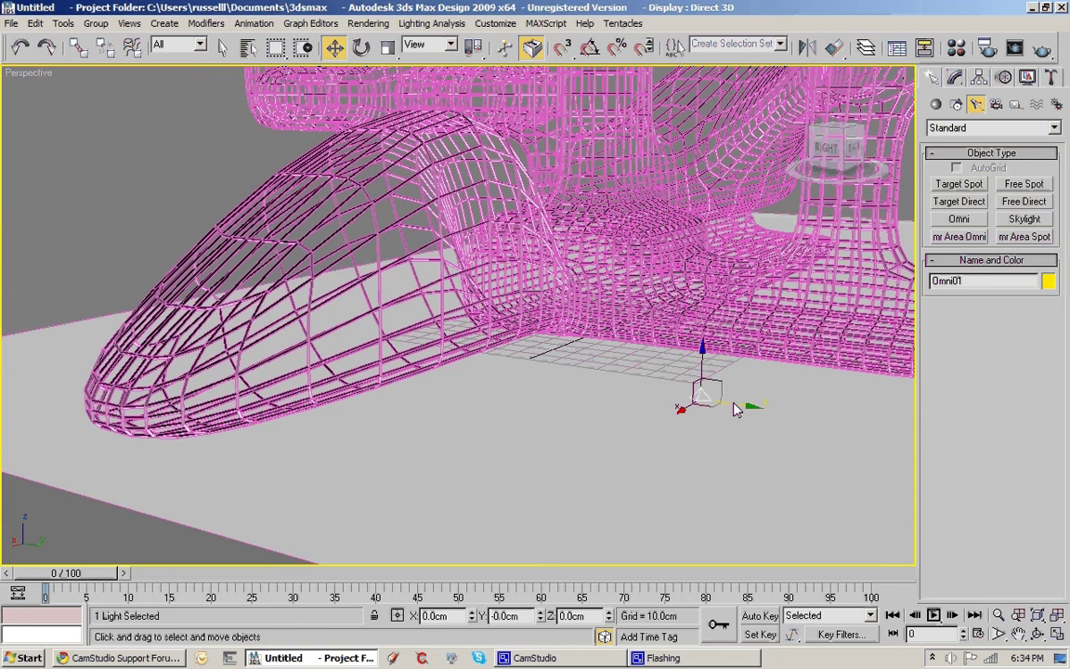
pyautogui.moveTo(706, 367); pyautogui.dragTo(691, 93)
pyautogui.moveTo(691, 92); pyautogui.dragTo(661, 227, button='middle')
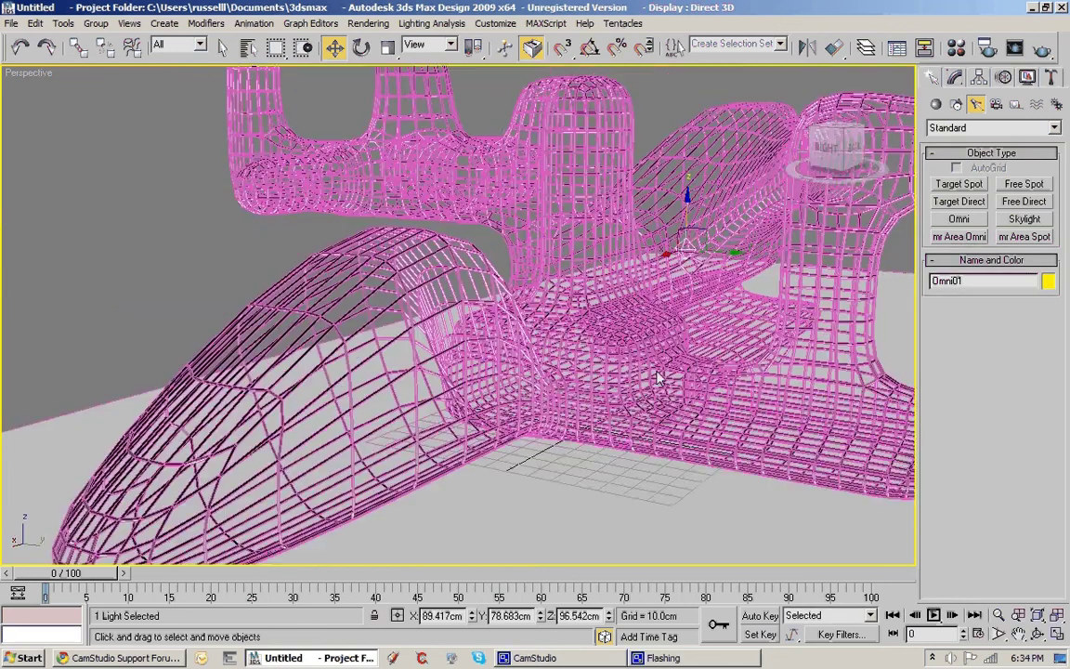
pyautogui.keyDown('alt'); pyautogui.moveTo(660, 377); pyautogui.dragTo(878, 406, button='middle'); pyautogui.keyUp('alt')
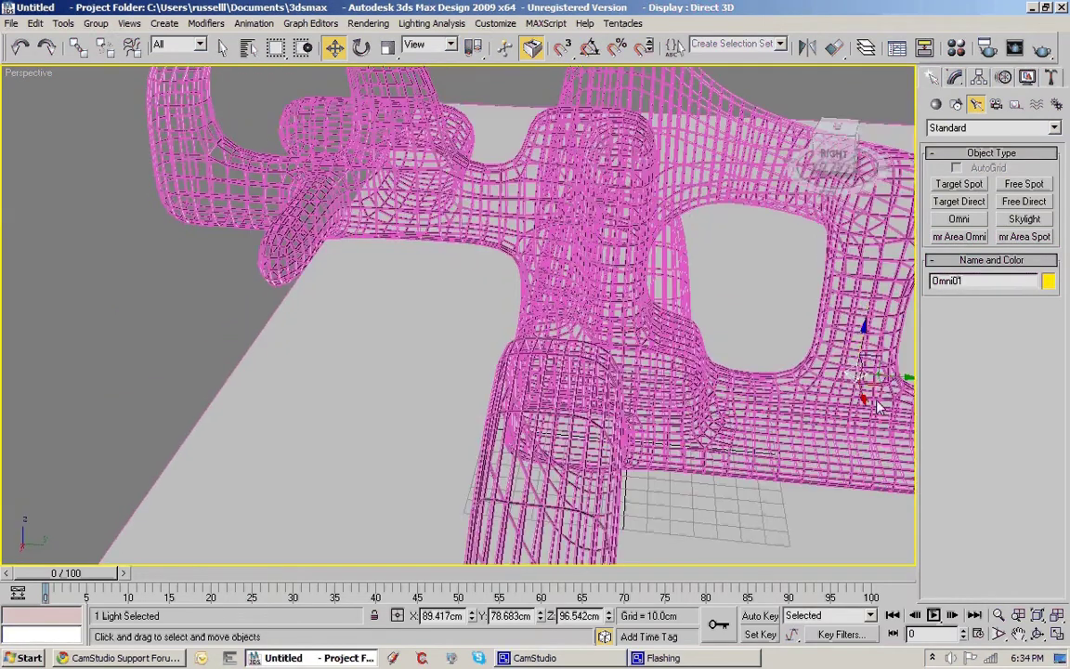
pyautogui.moveTo(882, 388); pyautogui.dragTo(743, 300)
pyautogui.keyDown('alt'); pyautogui.moveTo(770, 366); pyautogui.dragTo(556, 318, button='middle'); pyautogui.keyUp('alt')
pyautogui.moveTo(556, 318); pyautogui.dragTo(623, 244)
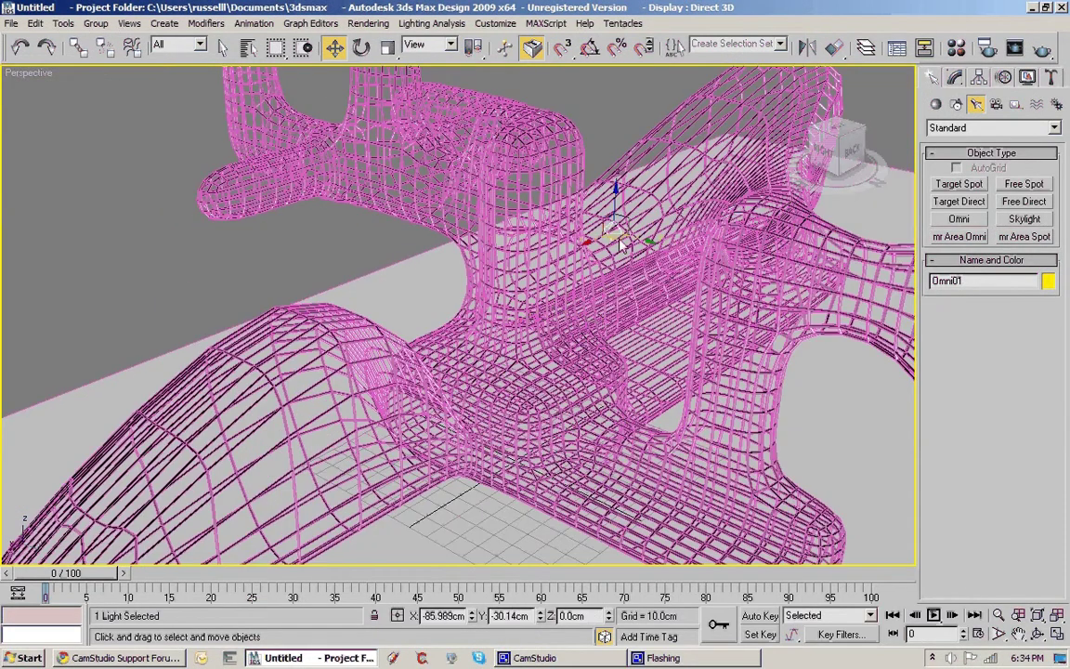
pyautogui.keyDown('alt'); pyautogui.moveTo(622, 243); pyautogui.dragTo(728, 306, button='middle'); pyautogui.keyUp('alt')
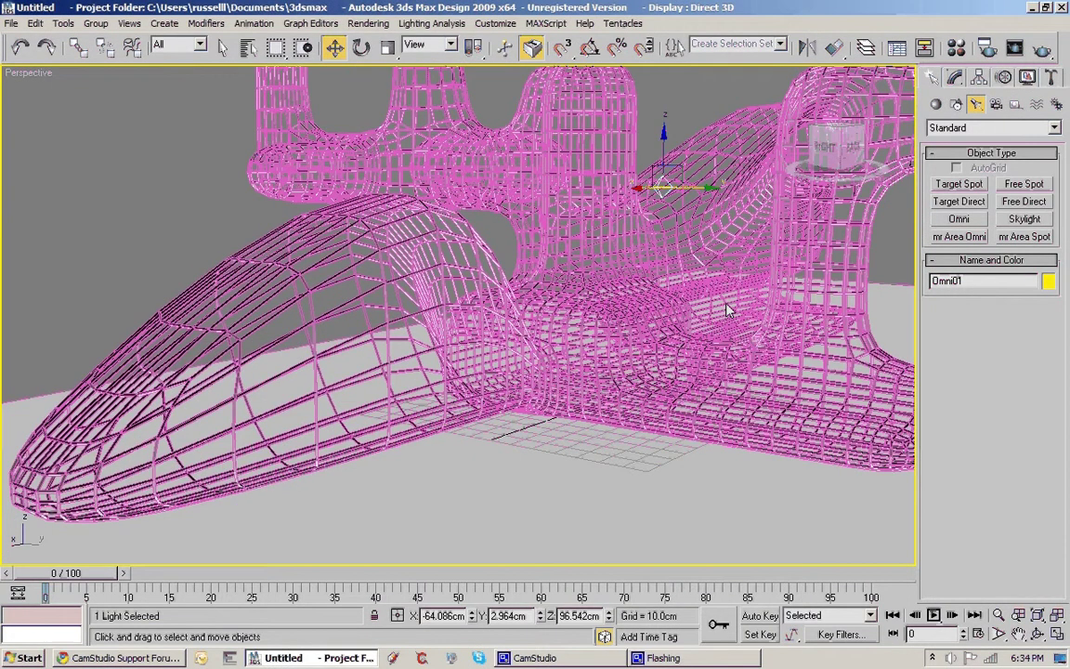
# Set the Omni light's object shadow density to 0.7.
pyautogui.click(955, 77)
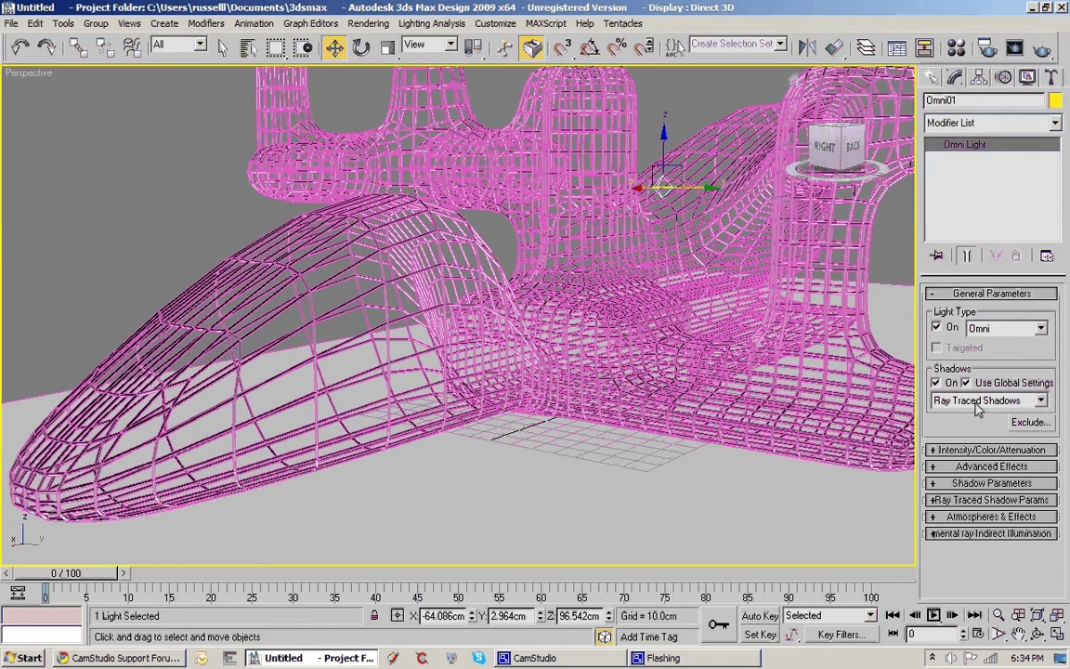
pyautogui.click(936, 484)
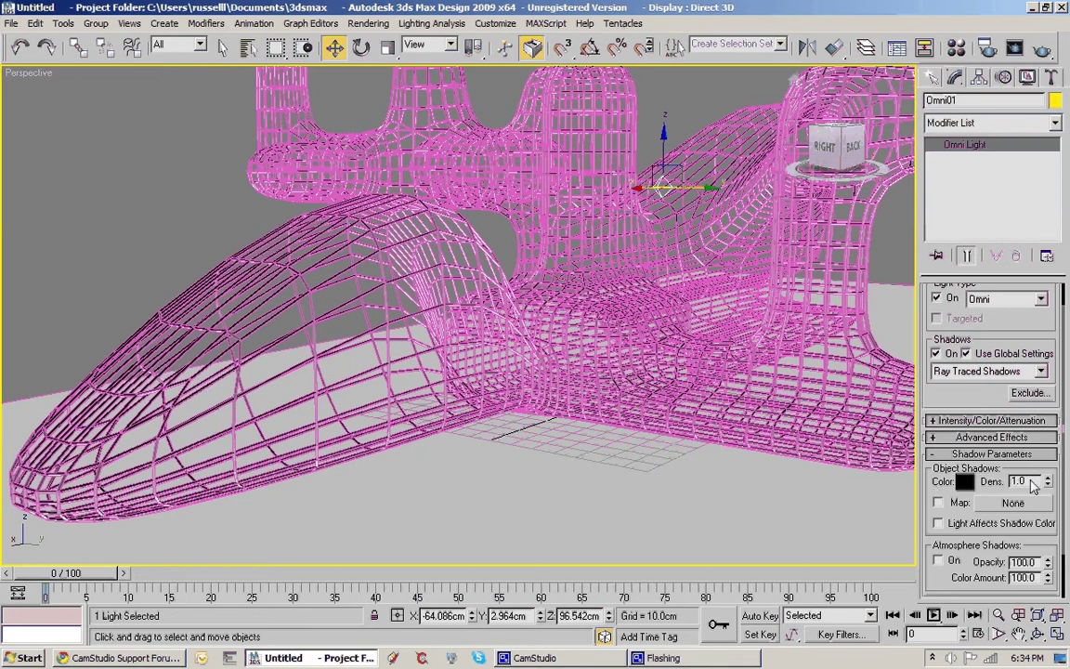
pyautogui.moveTo(1031, 481); pyautogui.dragTo(998, 481)
pyautogui.write('0.7')
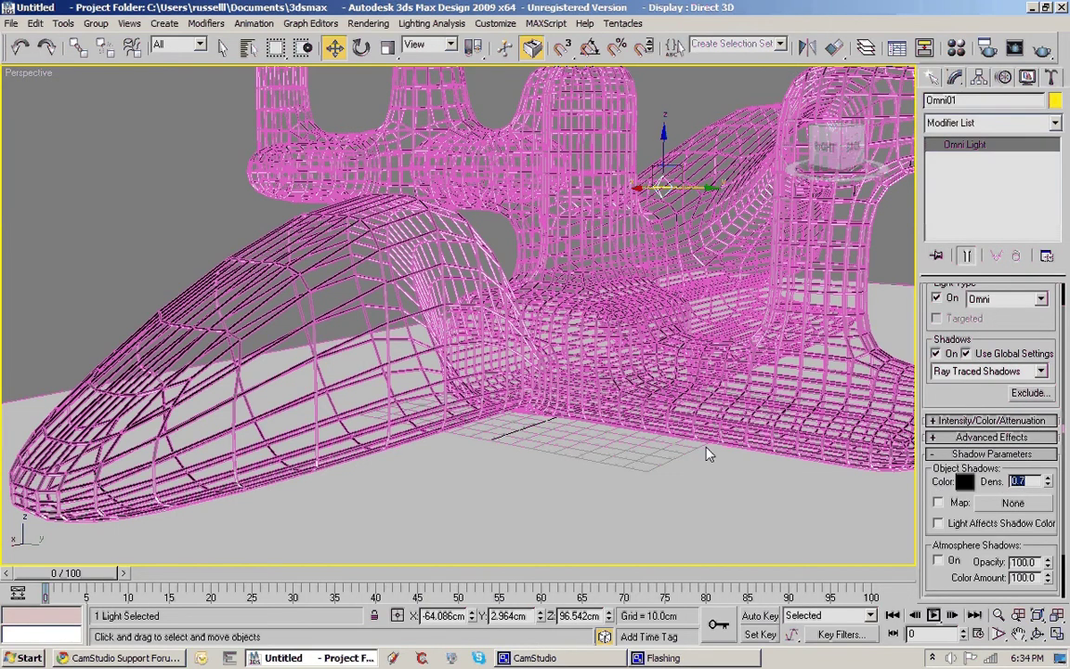
# Render the perspective view from two different angles to examine the ray-traced shadows, closing each rendered frame.
pyautogui.scroll(-1, 708, 453)
pyautogui.moveTo(708, 454); pyautogui.dragTo(576, 387, button='middle')
pyautogui.scroll(1, 647, 363)
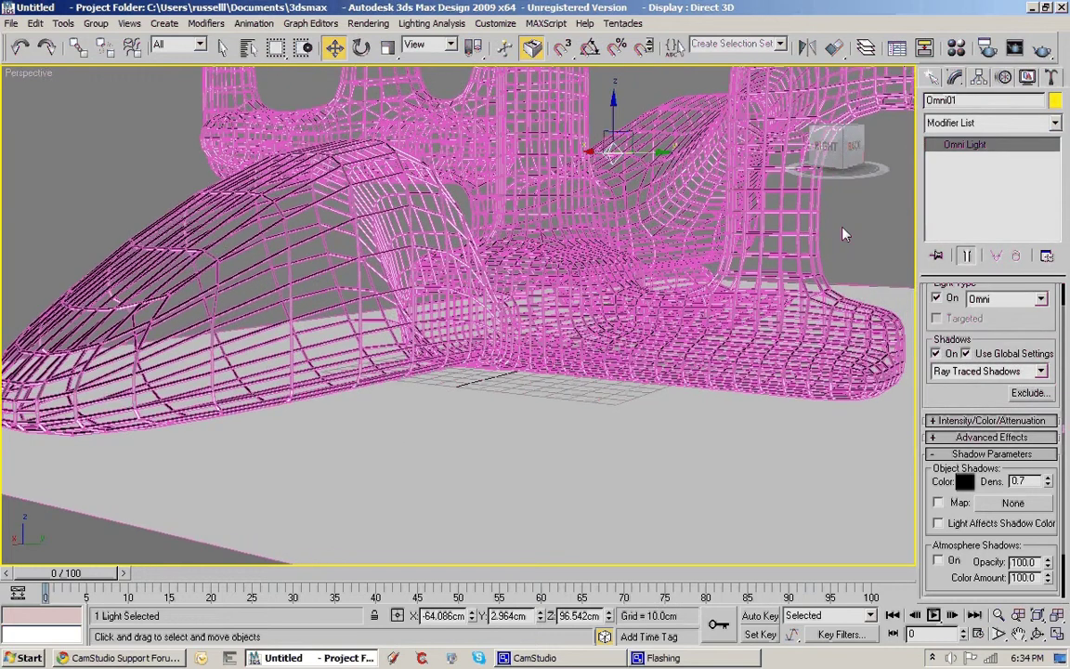
pyautogui.click(1043, 50)
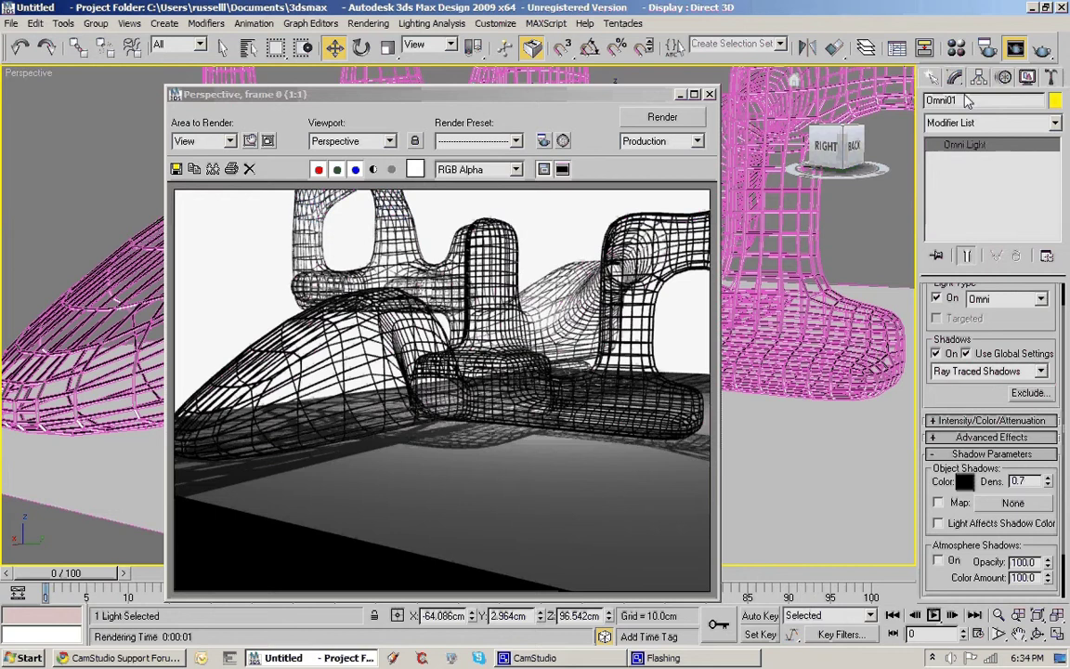
pyautogui.click(710, 94)
pyautogui.keyDown('alt'); pyautogui.moveTo(533, 154); pyautogui.dragTo(703, 154, button='middle'); pyautogui.keyUp('alt')
pyautogui.hotkey('shift', 'q')
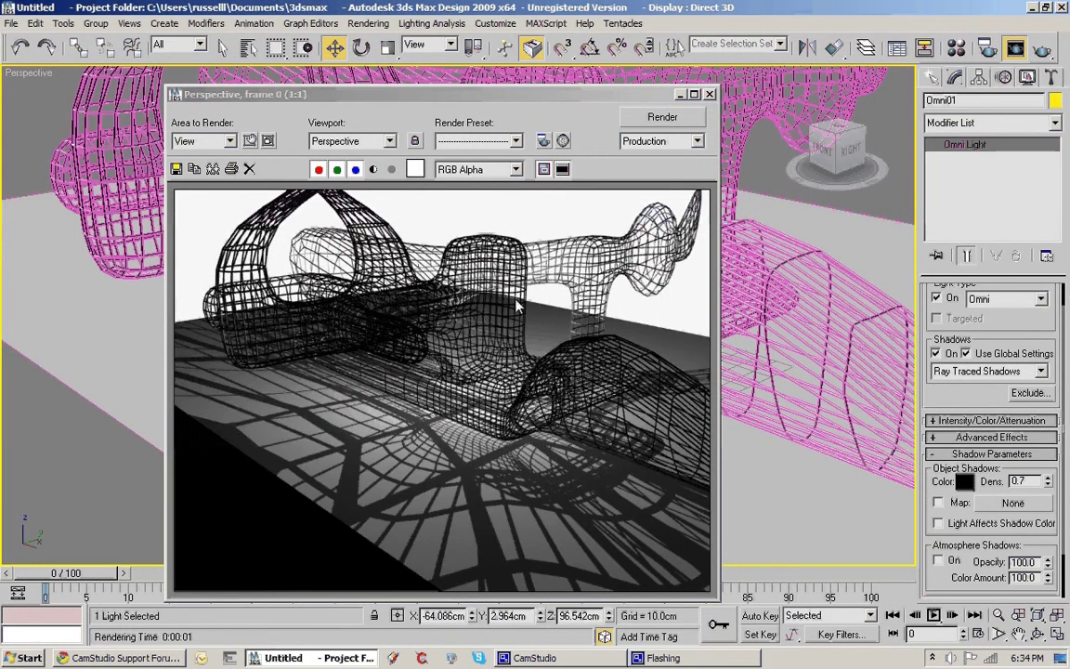
pyautogui.click(709, 94)
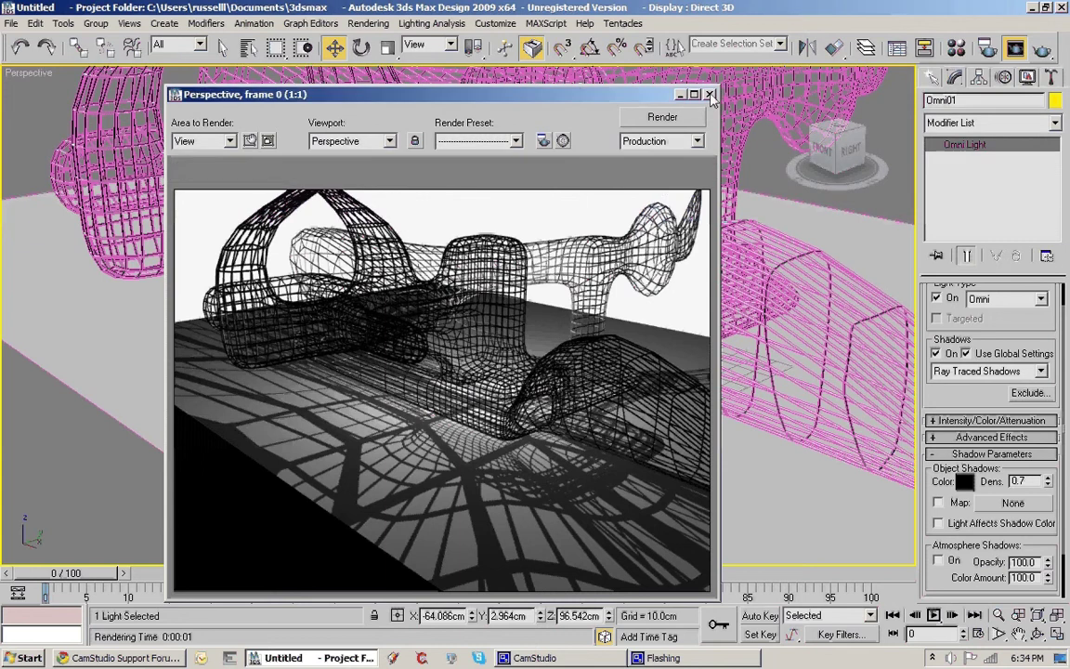
pyautogui.click(710, 95)
# Switch the Omni light's shadow type to Shadow Map and render the perspective view again.
pyautogui.click(1042, 371)
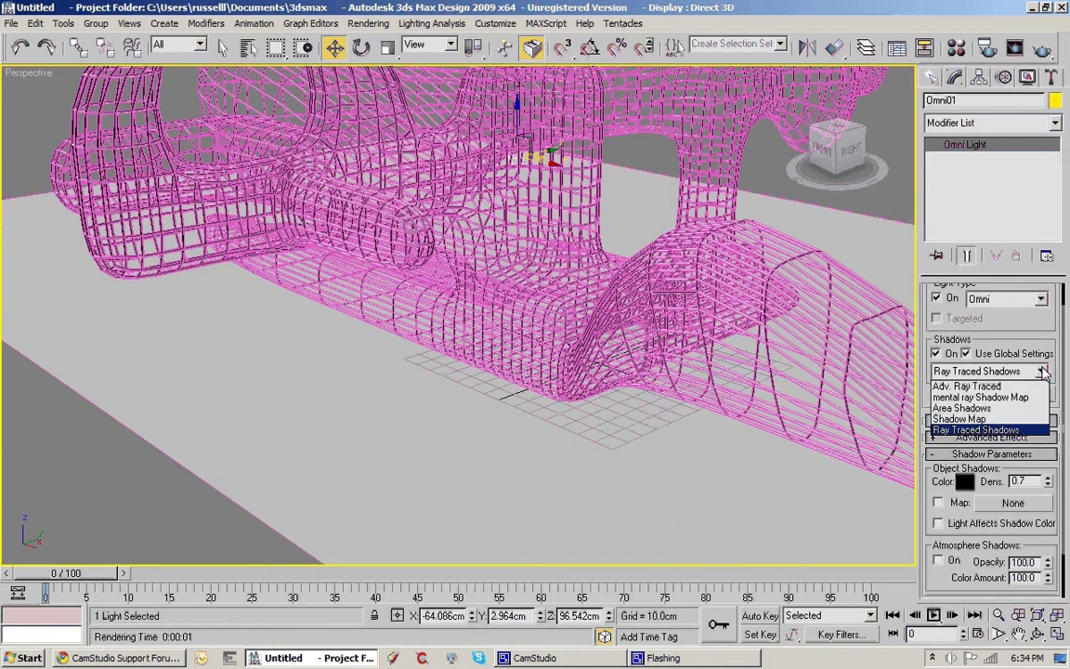
pyautogui.click(1013, 419)
pyautogui.click(1041, 49)
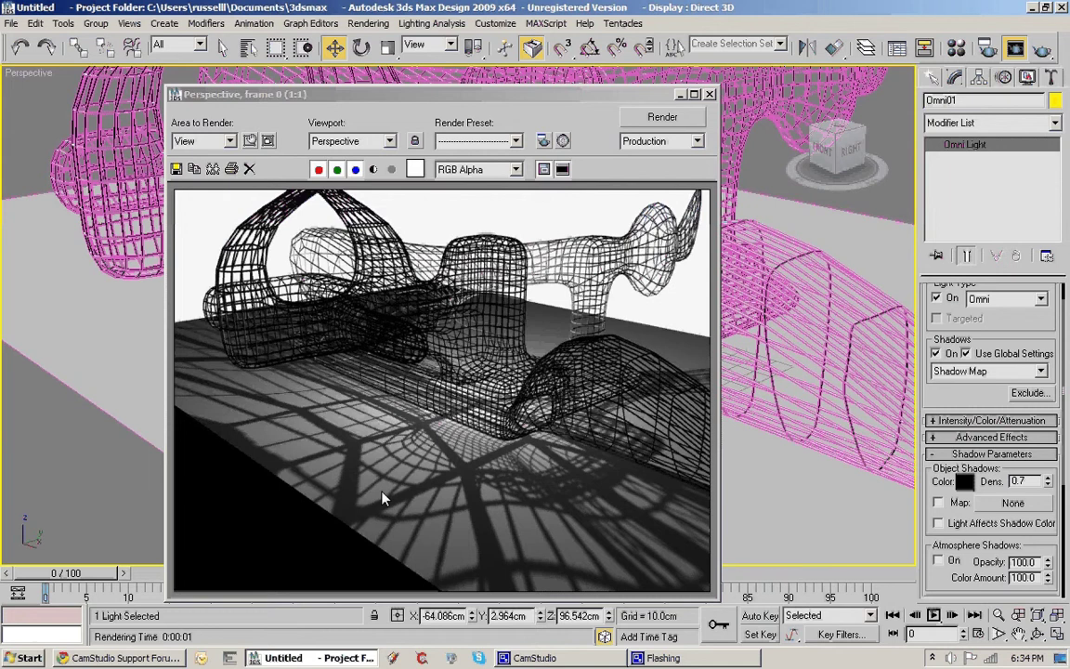
pyautogui.click(711, 96)
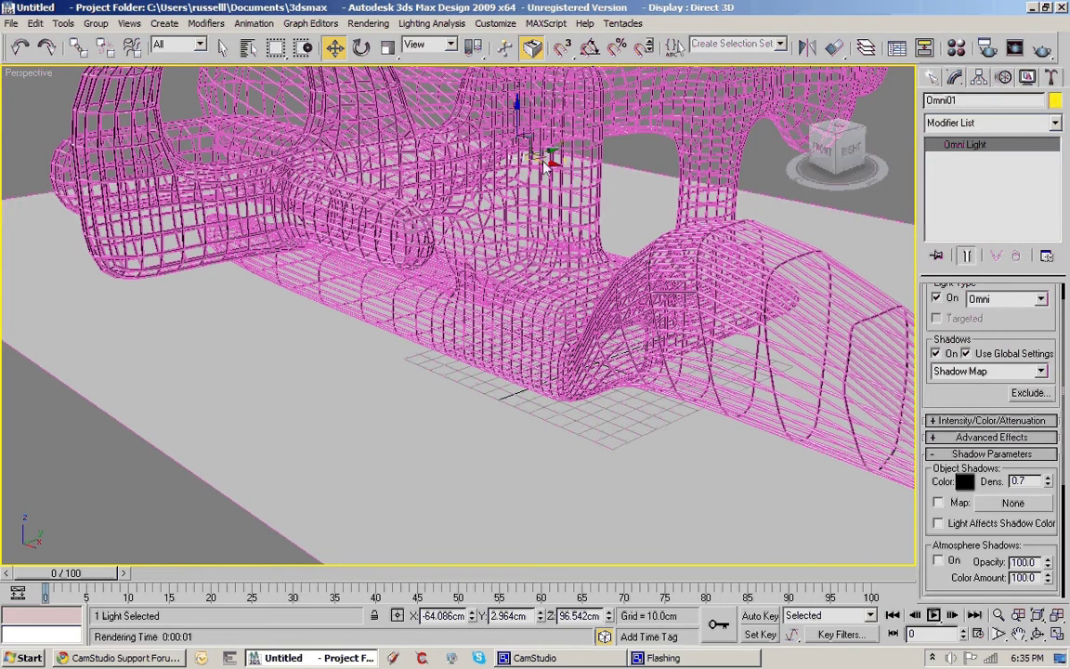
# Delete the Omni light from the scene.
pyautogui.click(617, 193)
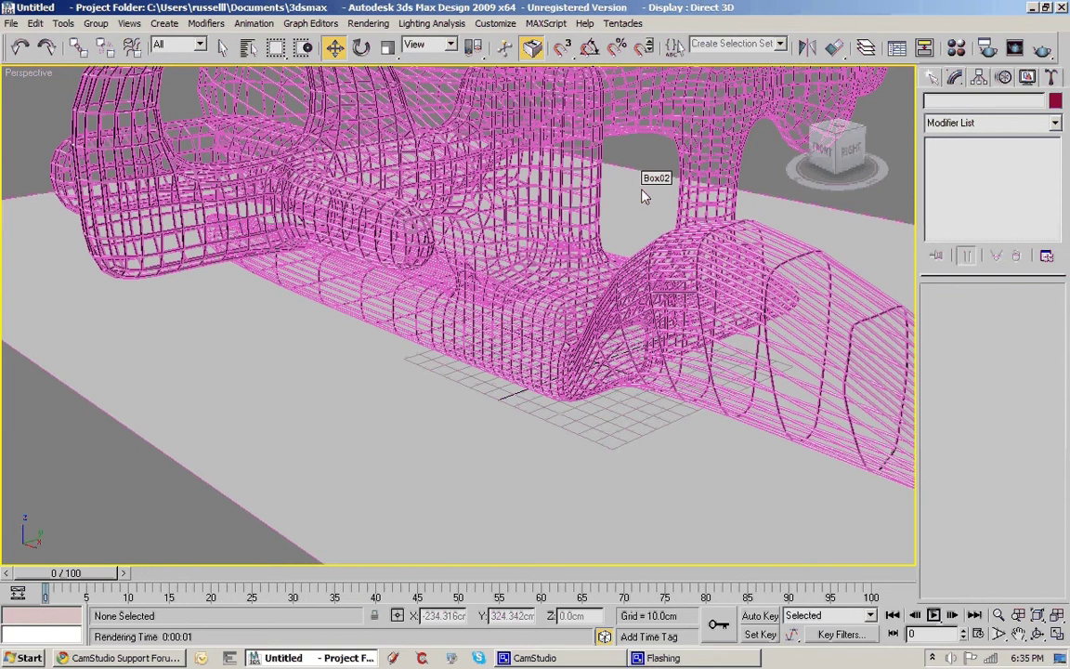
pyautogui.click(935, 79)
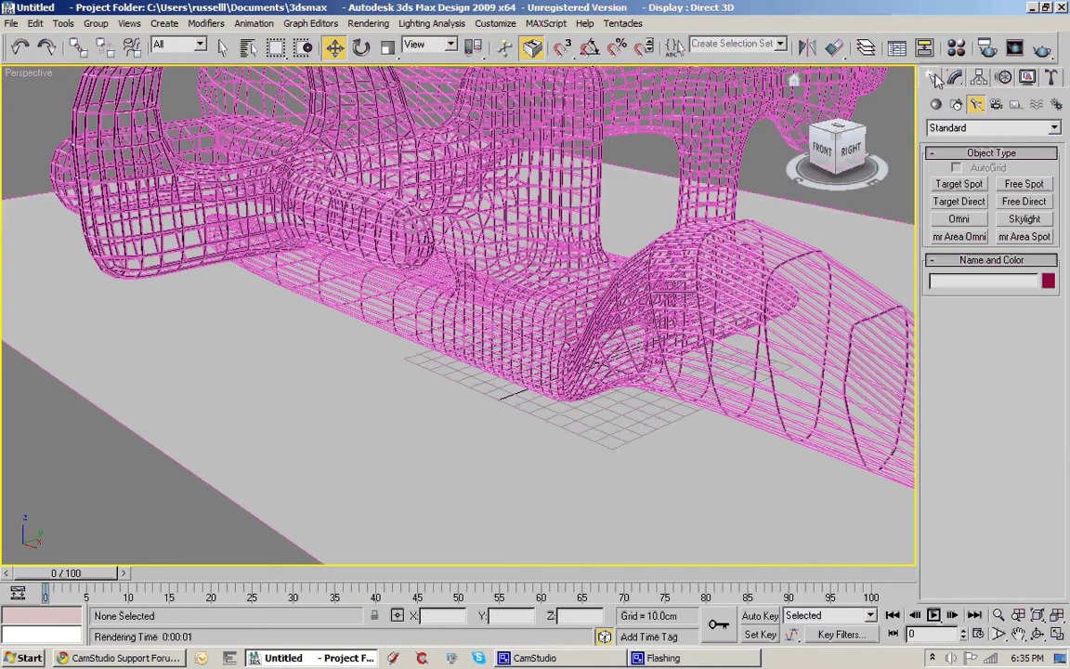
# Select the lattice model and set the Lattice modifier's strut radius to 2 cm.
pyautogui.click(751, 273)
pyautogui.click(956, 79)
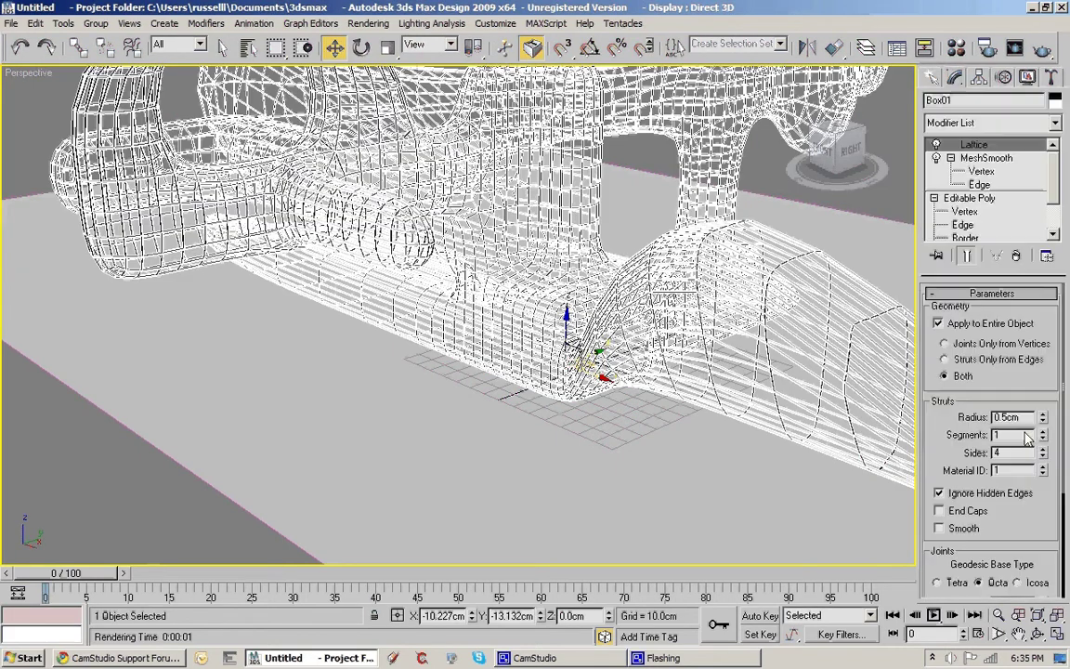
pyautogui.doubleClick(1030, 420)
pyautogui.write('2')
pyautogui.press('Return')
# Set the Lattice modifier's joint radius to 2 cm.
pyautogui.scroll(-3, 931, 465)
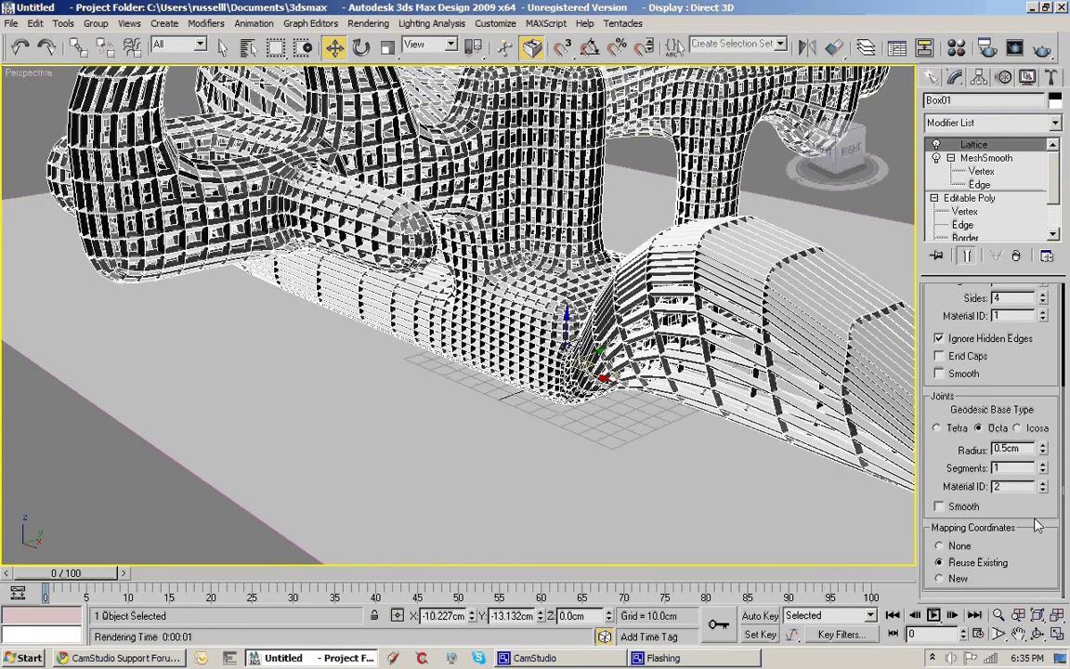
pyautogui.doubleClick(998, 449)
pyautogui.write('5')
pyautogui.press('BackSpace')
pyautogui.write('2')
pyautogui.press('Return')
pyautogui.keyDown('alt'); pyautogui.moveTo(706, 388); pyautogui.dragTo(813, 427, button='middle'); pyautogui.keyUp('alt')
# Create a standard Skylight on the base in front of the lattice model.
pyautogui.click(933, 77)
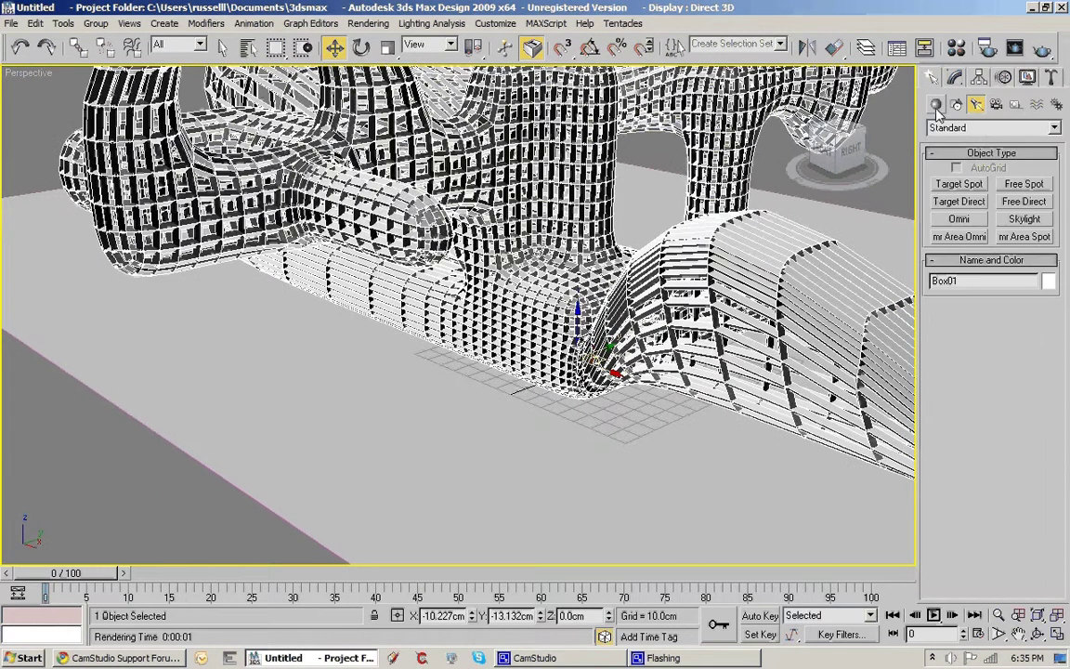
pyautogui.click(1022, 218)
pyautogui.click(410, 437)
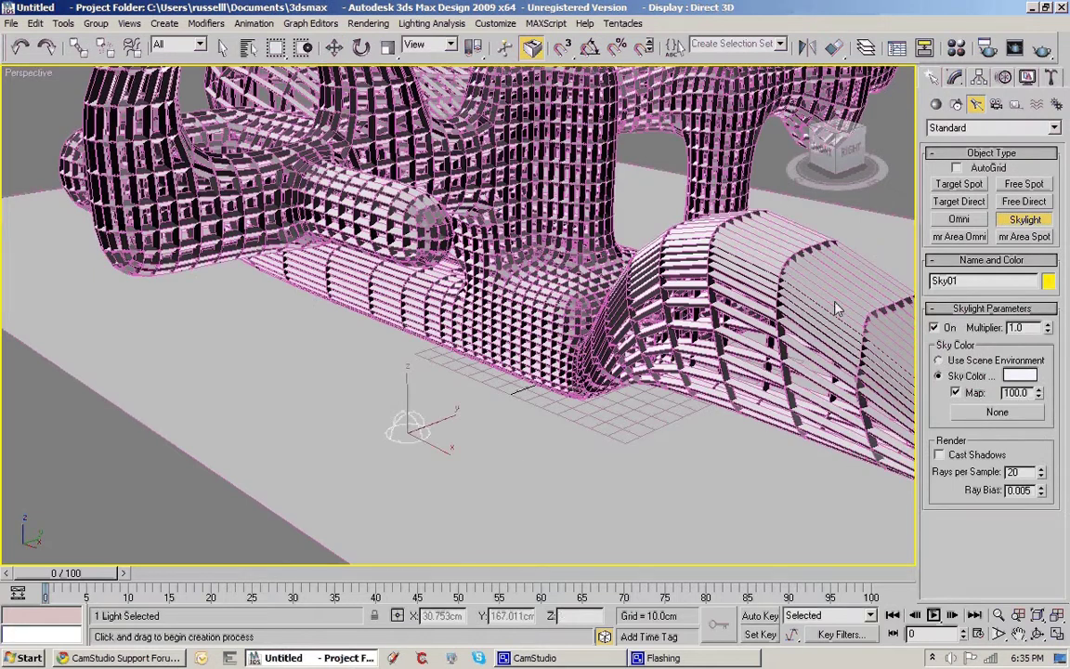
# Enable shadow casting on the Skylight with 5 rays per sample, and render a close-up perspective view of the lattice.
pyautogui.scroll(2, 631, 447)
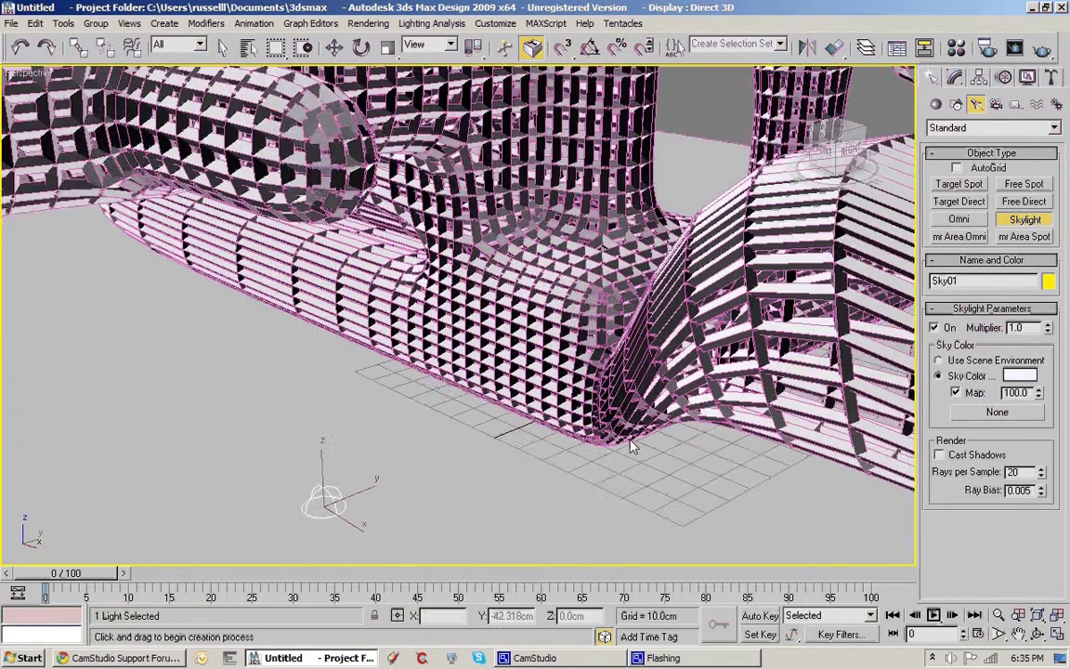
pyautogui.scroll(1, 631, 447)
pyautogui.keyDown('alt'); pyautogui.moveTo(638, 415); pyautogui.dragTo(633, 455, button='middle'); pyautogui.keyUp('alt')
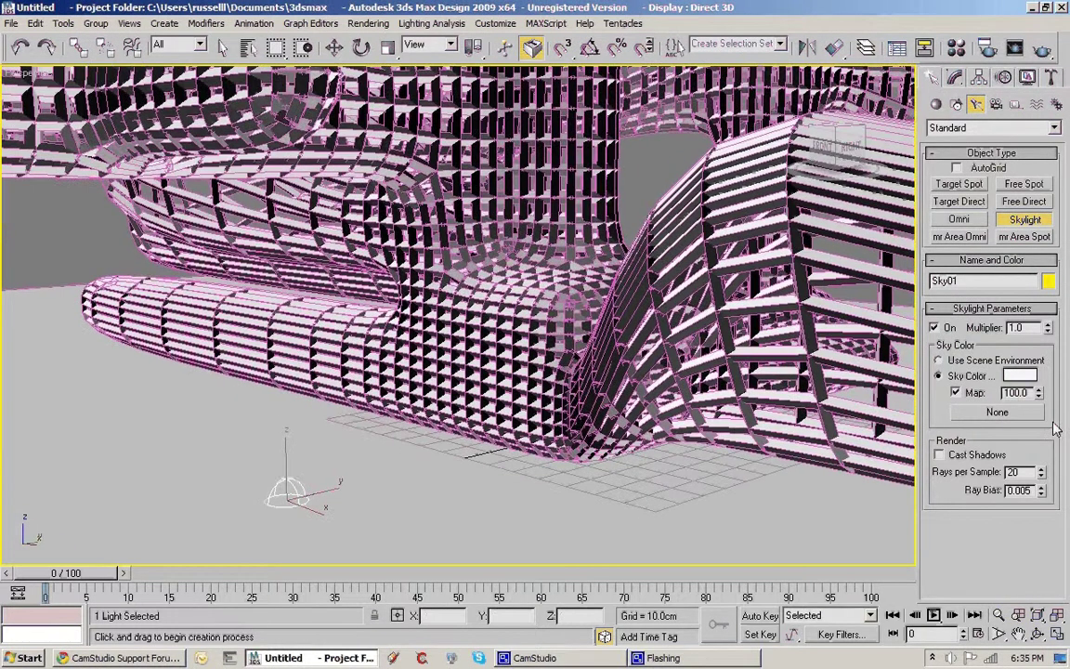
pyautogui.click(939, 455)
pyautogui.write('5')
pyautogui.press('Return')
pyautogui.click(1041, 50)
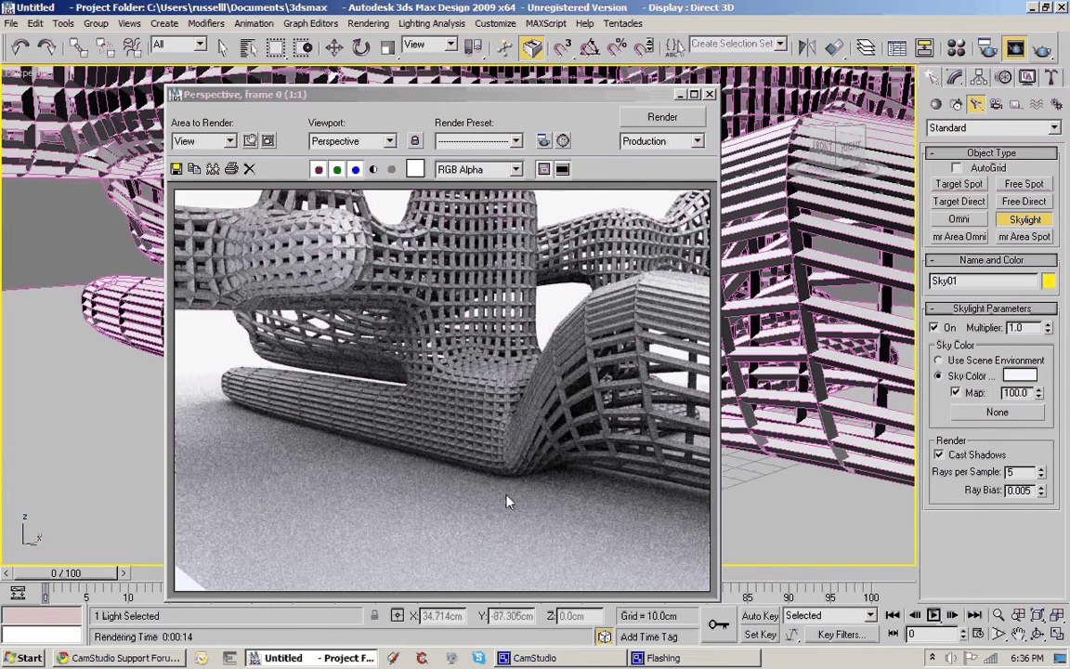
pyautogui.click(711, 95)
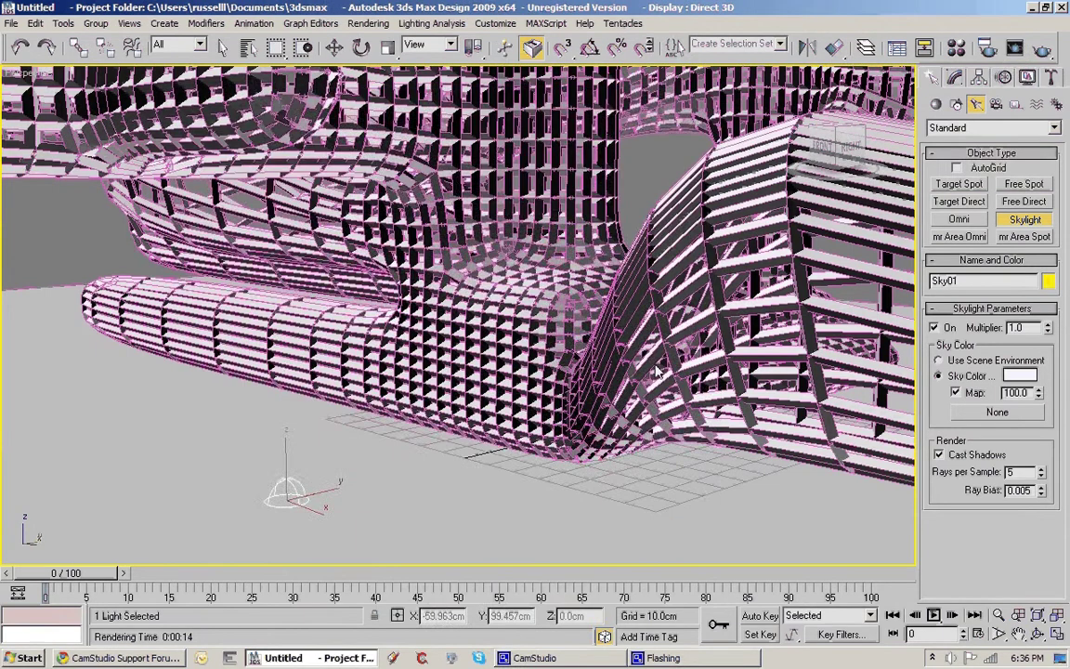